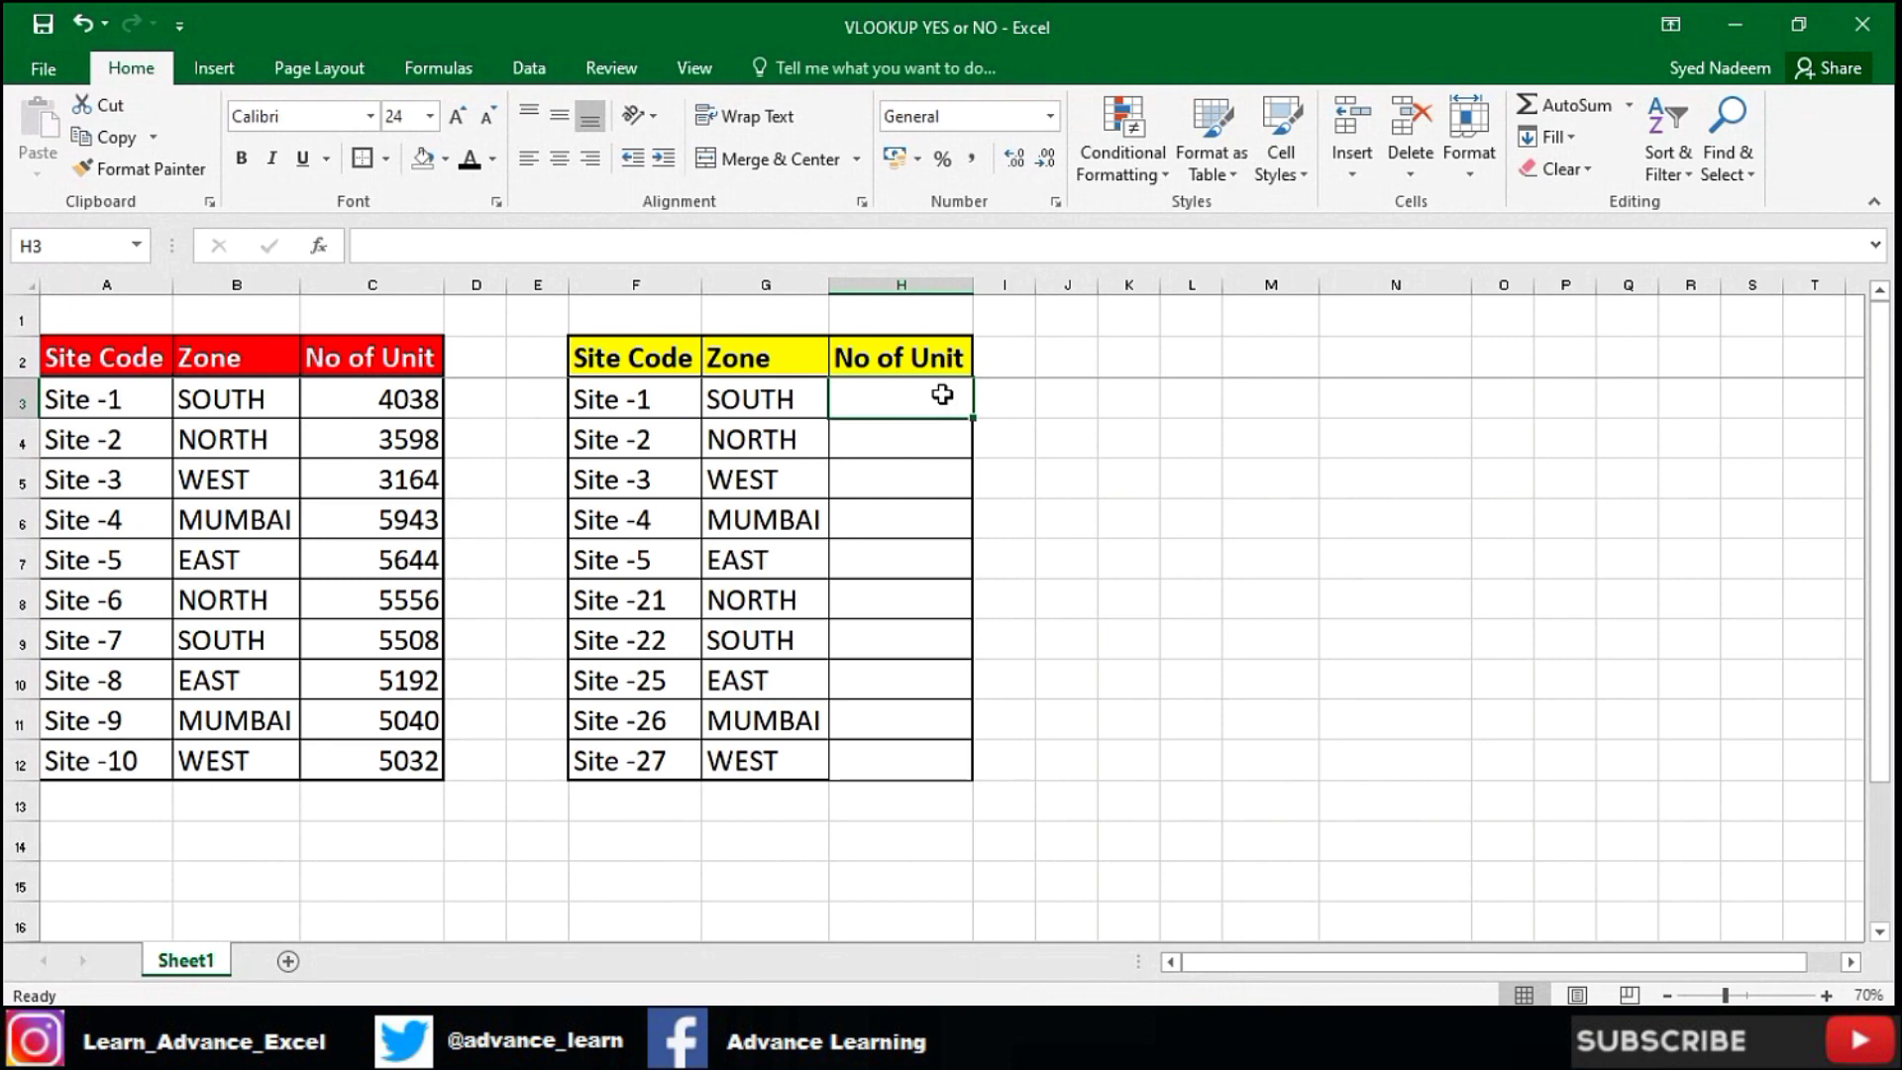
- Enter =VLOOKUP(F3,$A$3:$C$12,3,0) in H3 to look up the first site's number of units
{"action": "type", "text": "=vl"}
{"action": "key", "text": "Tab"}
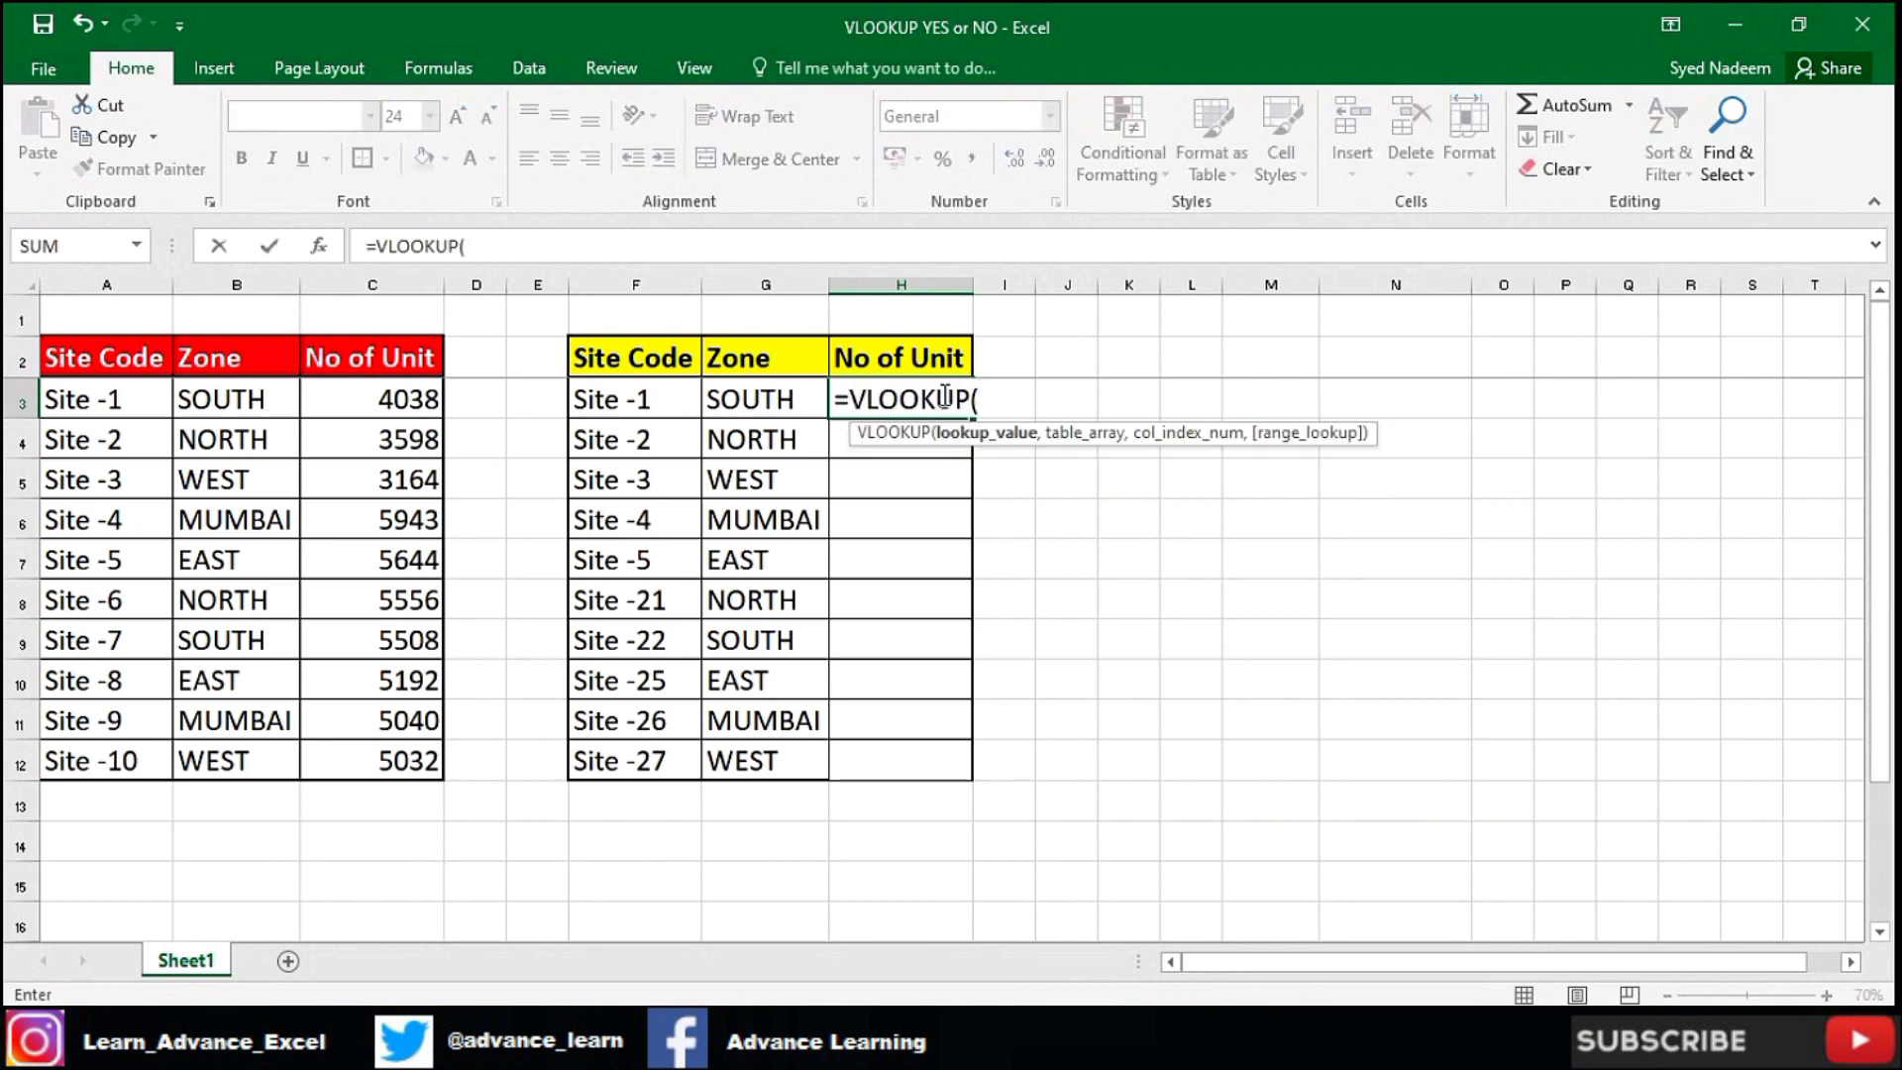
{"action": "key", "text": "Left"}
{"action": "key", "text": "Left"}
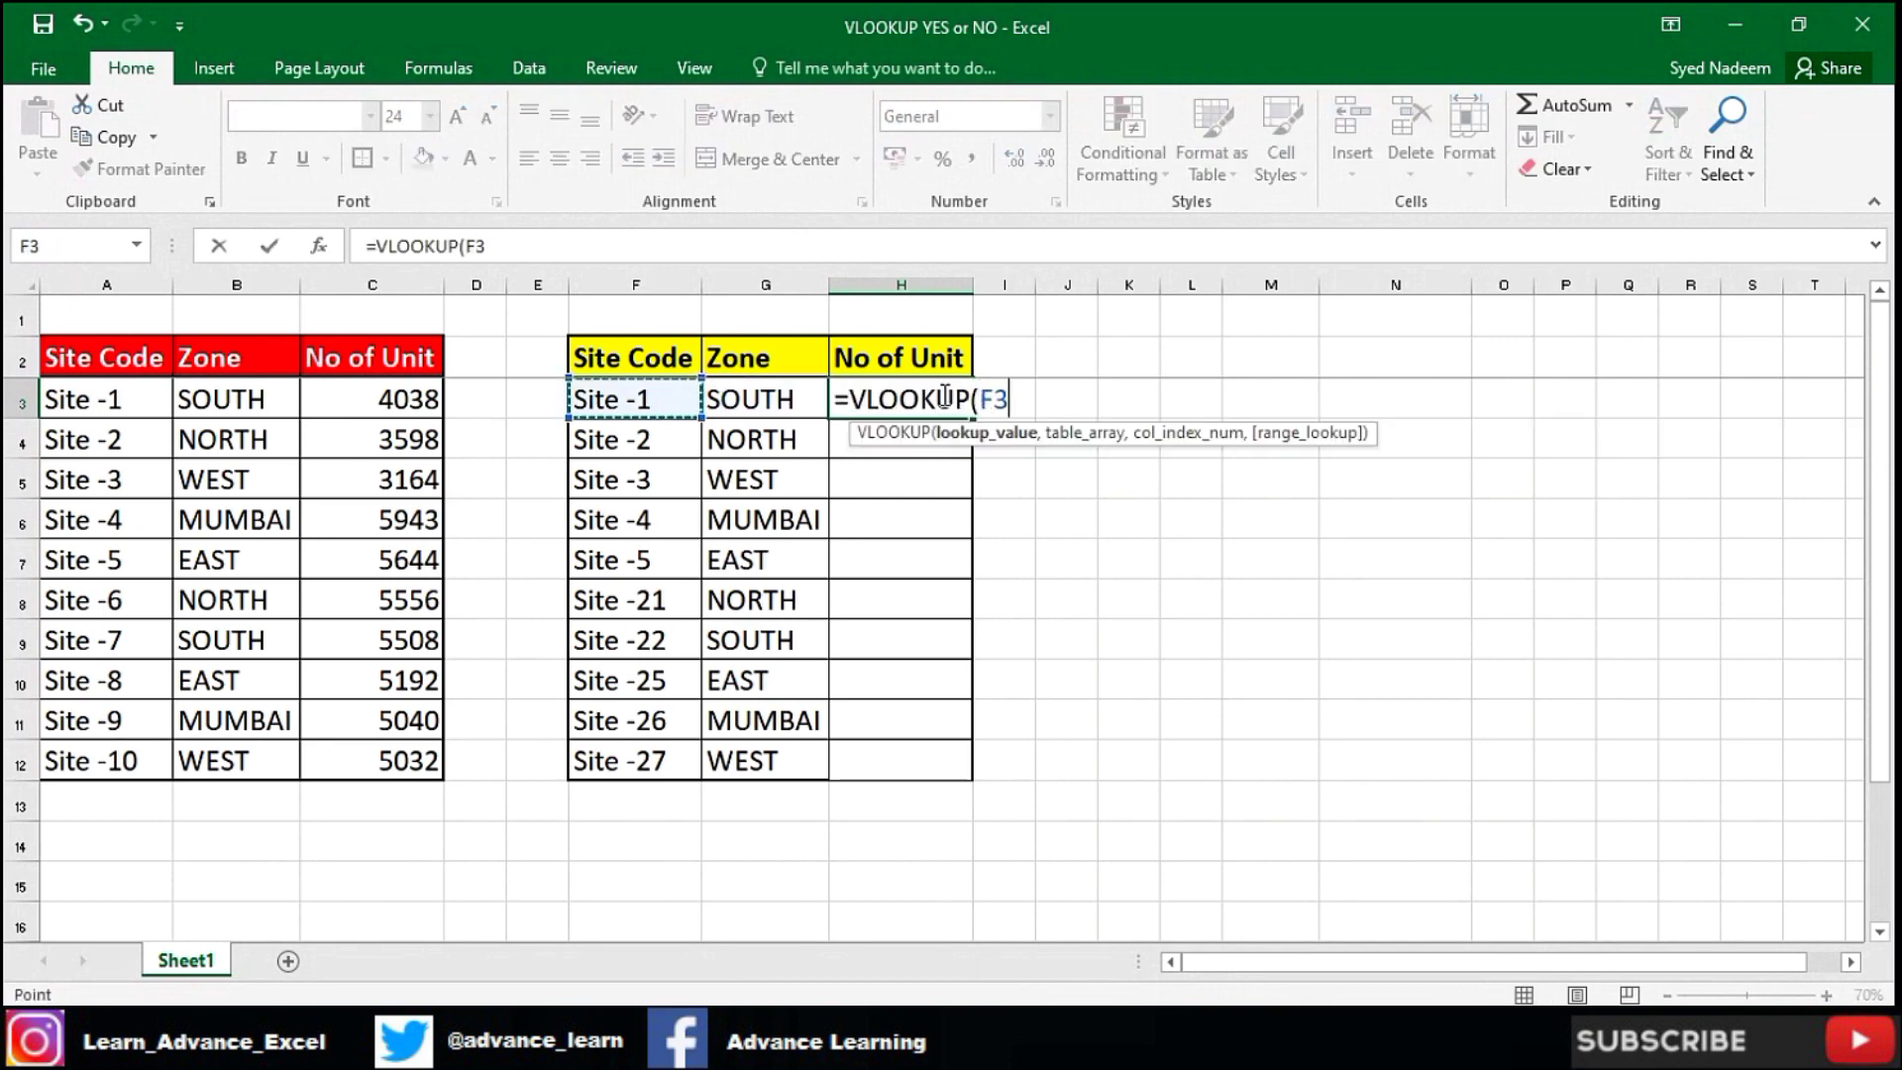
{"action": "type", "text": ","}
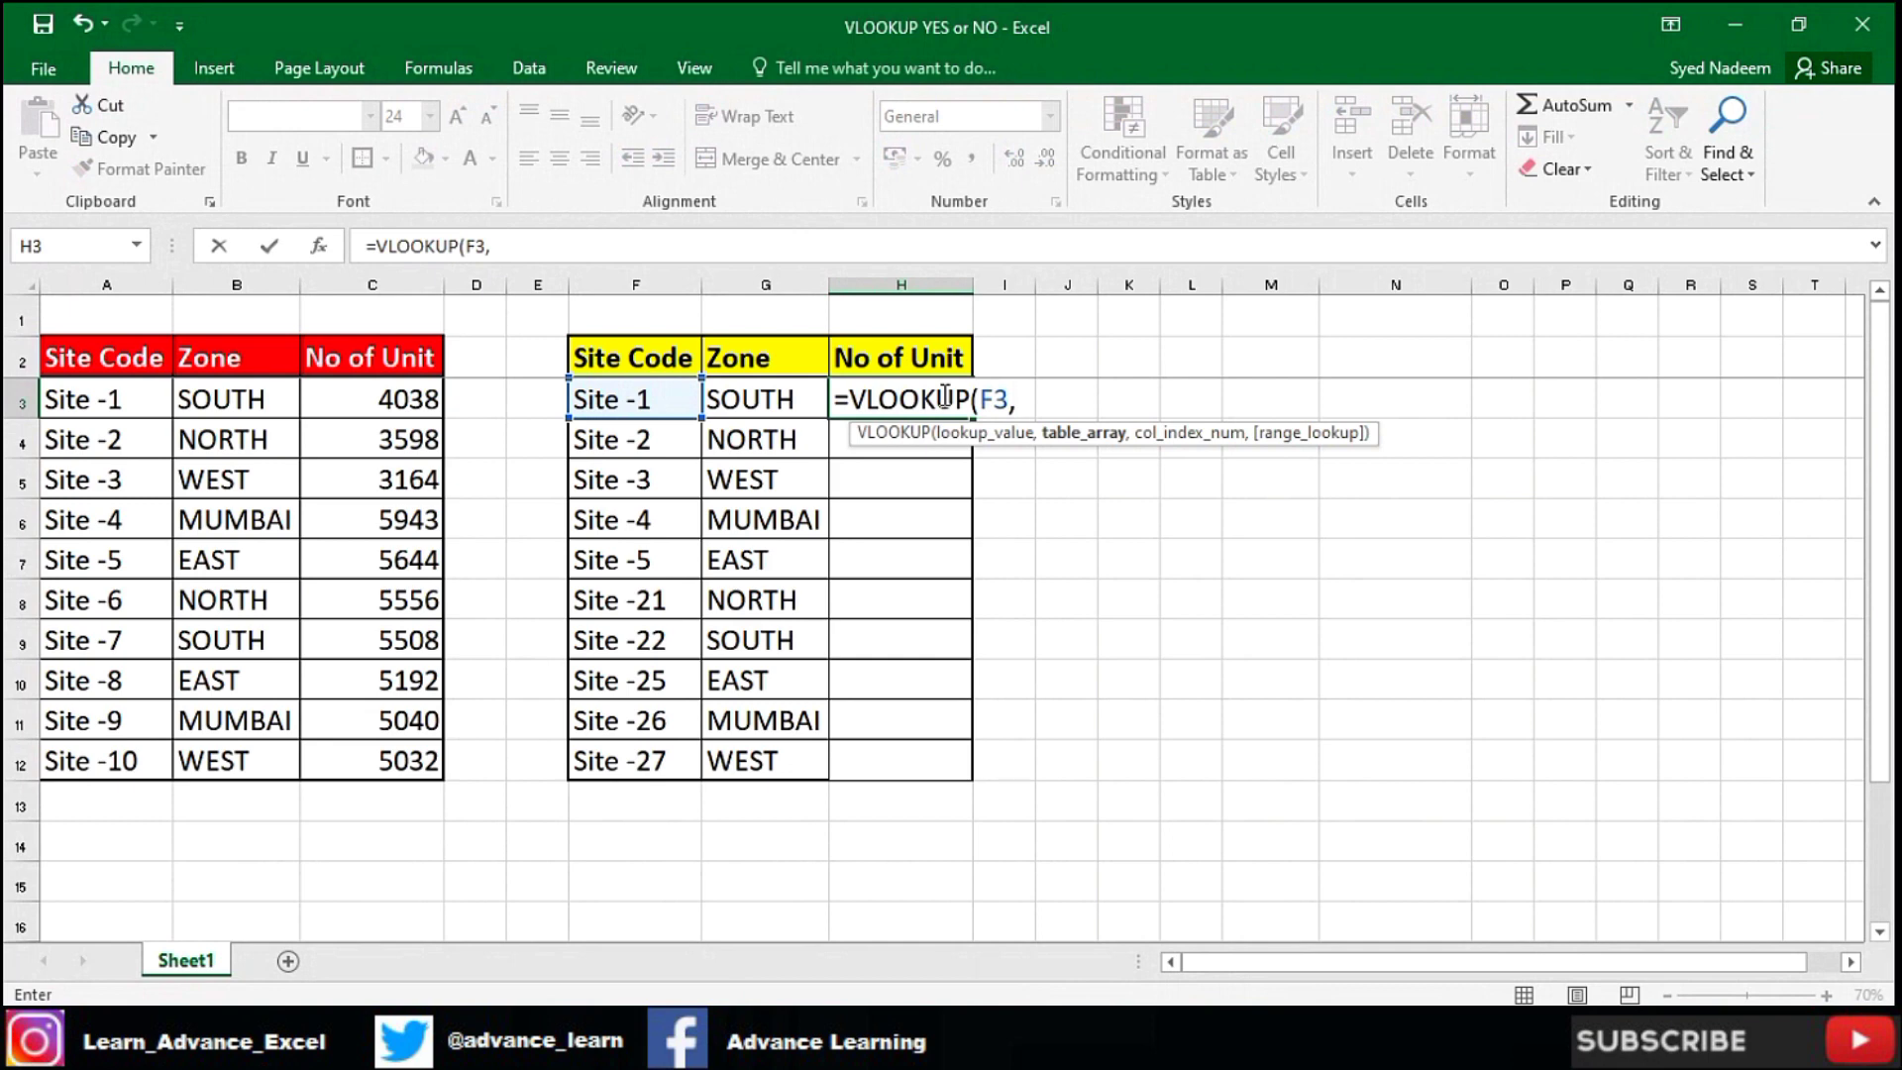
{"action": "left_click", "coordinate": [425, 411]}
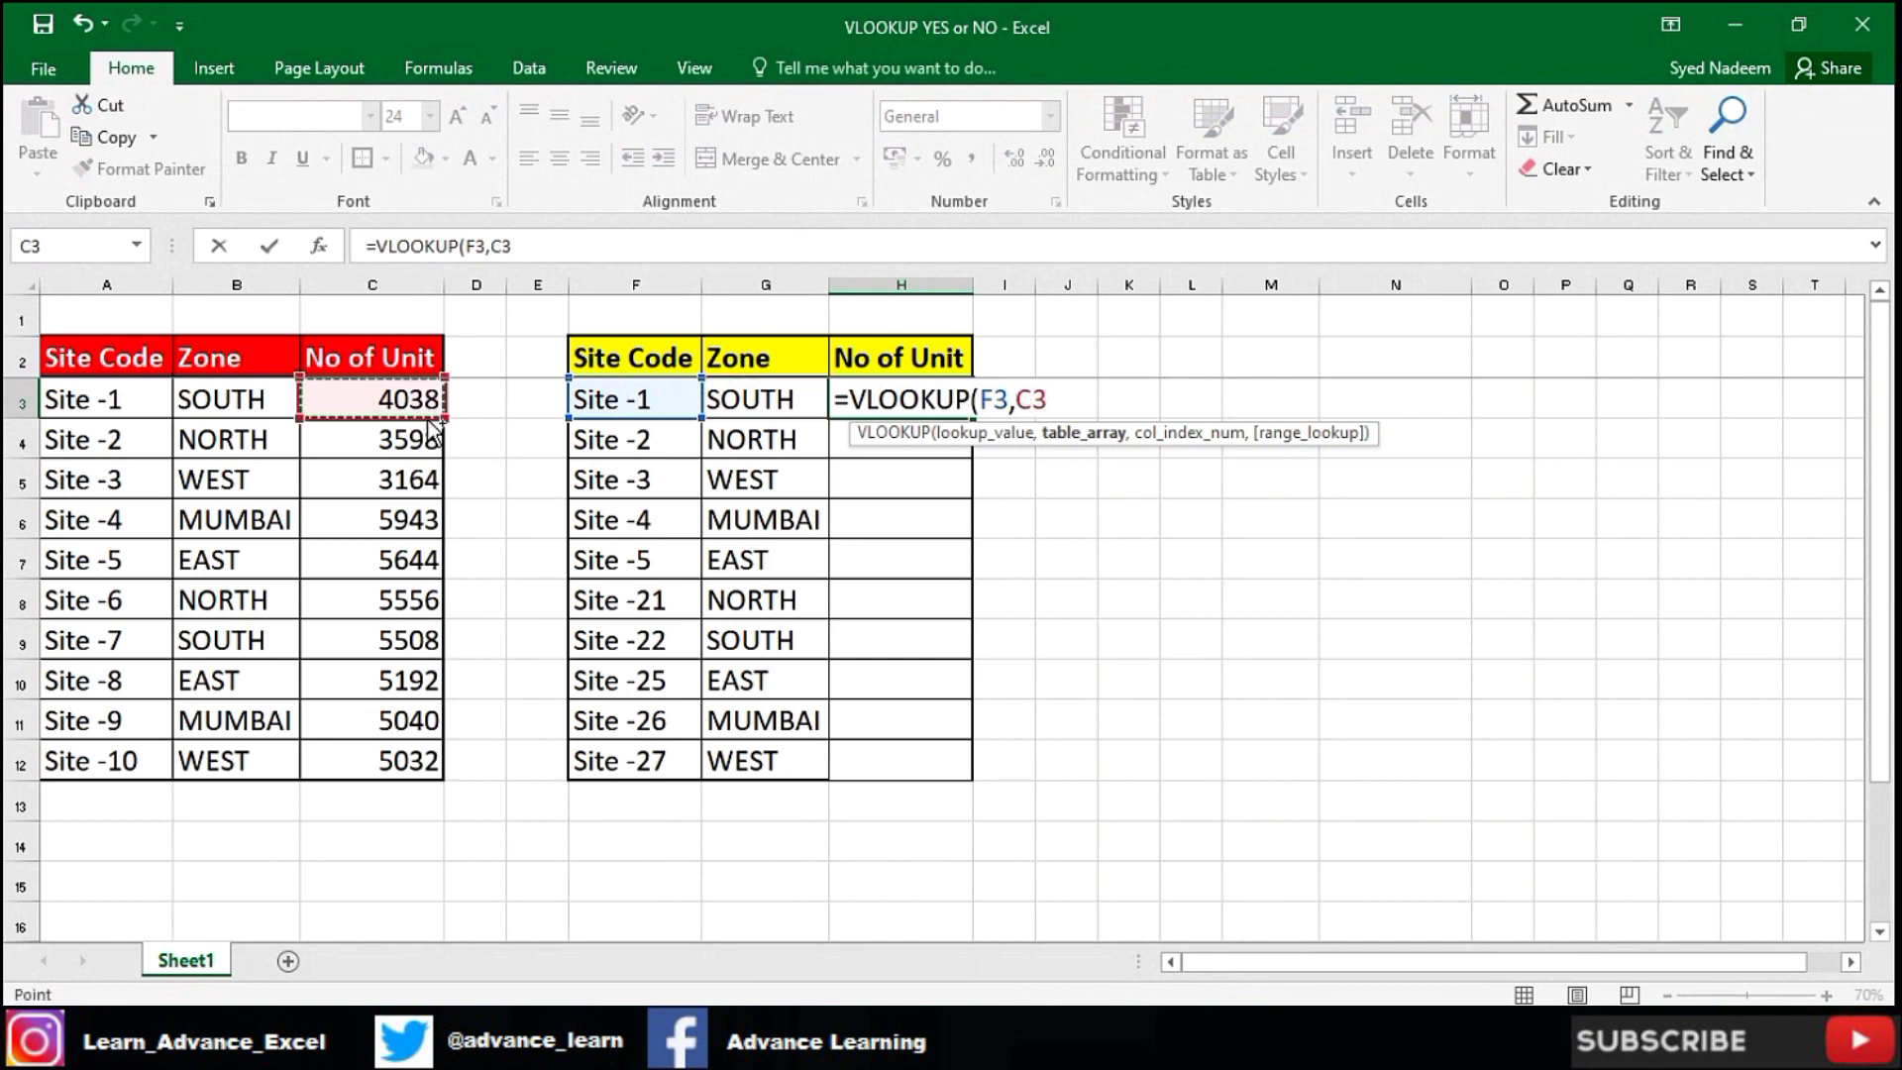
{"action": "key", "text": "ctrl+Left"}
{"action": "key", "text": "ctrl+shift+Right"}
{"action": "key", "text": "ctrl+shift+Down"}
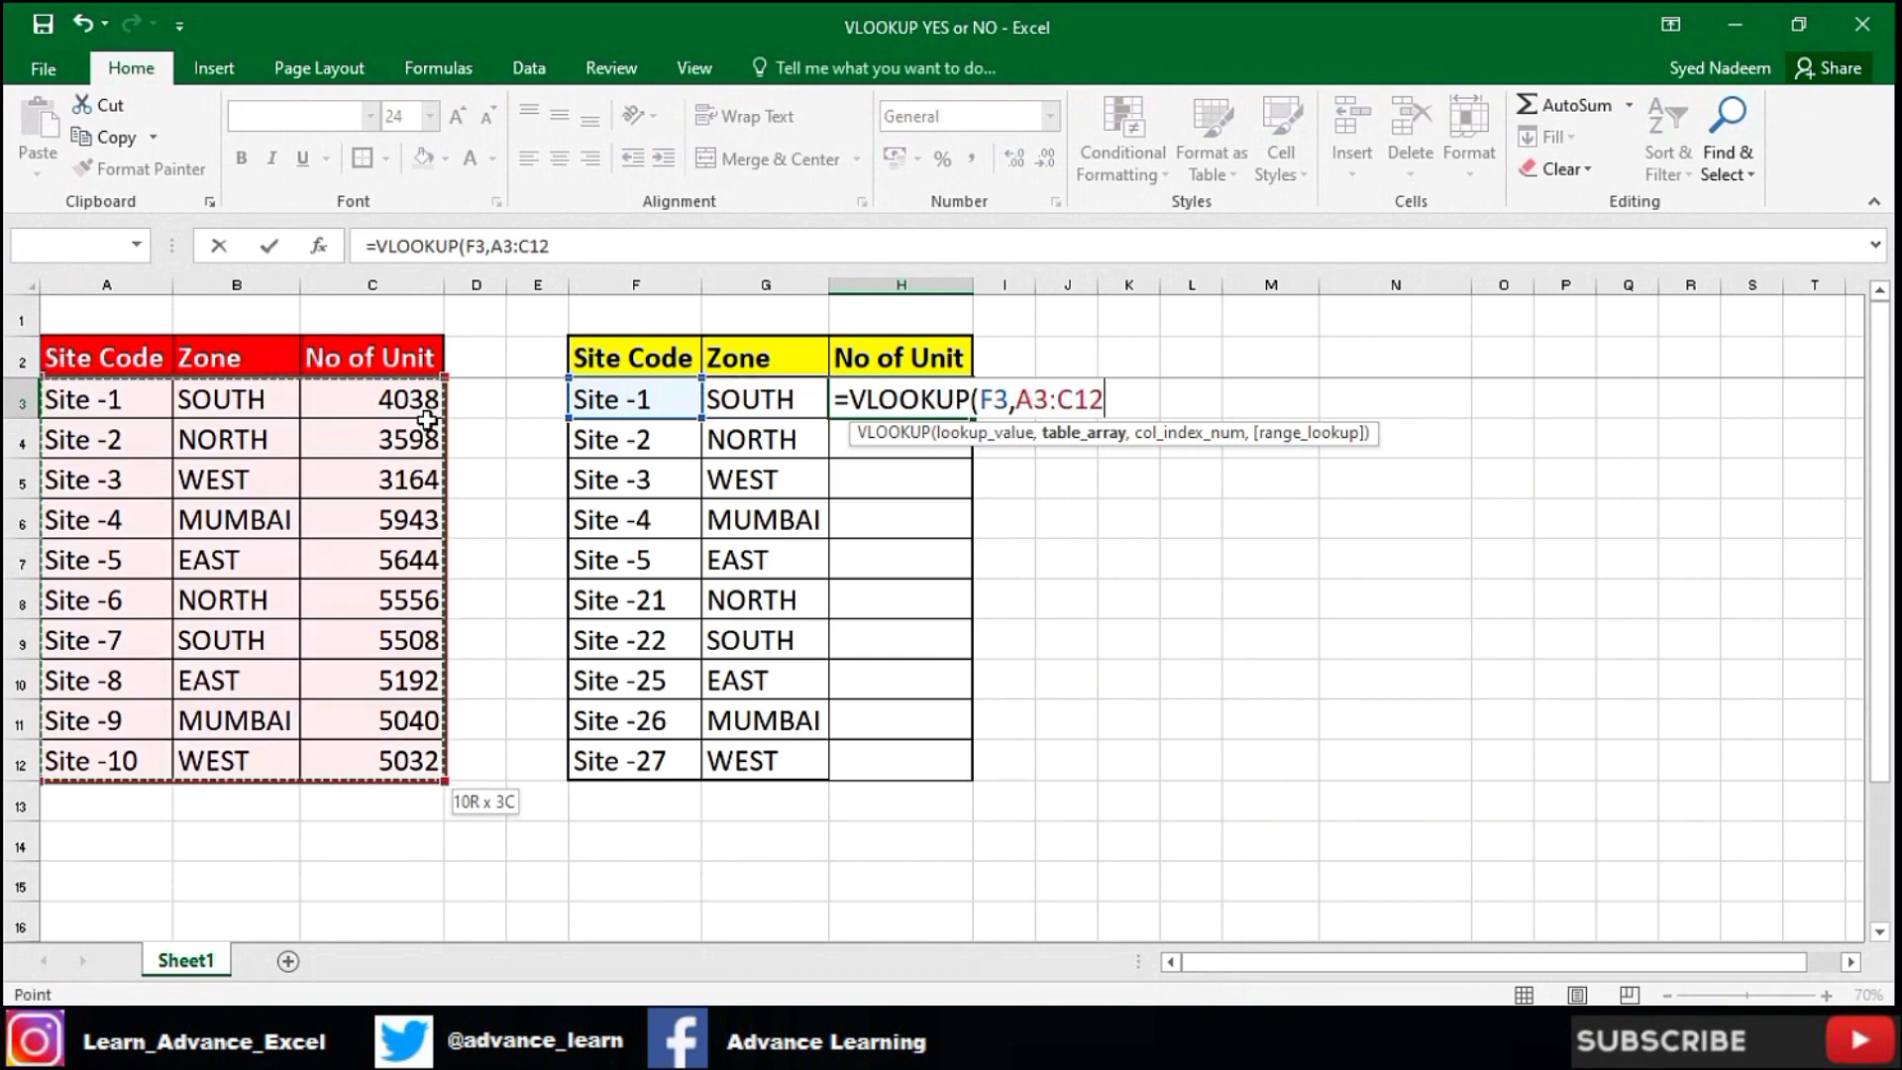
{"action": "key", "text": "F4"}
{"action": "type", "text": ",3,0"}
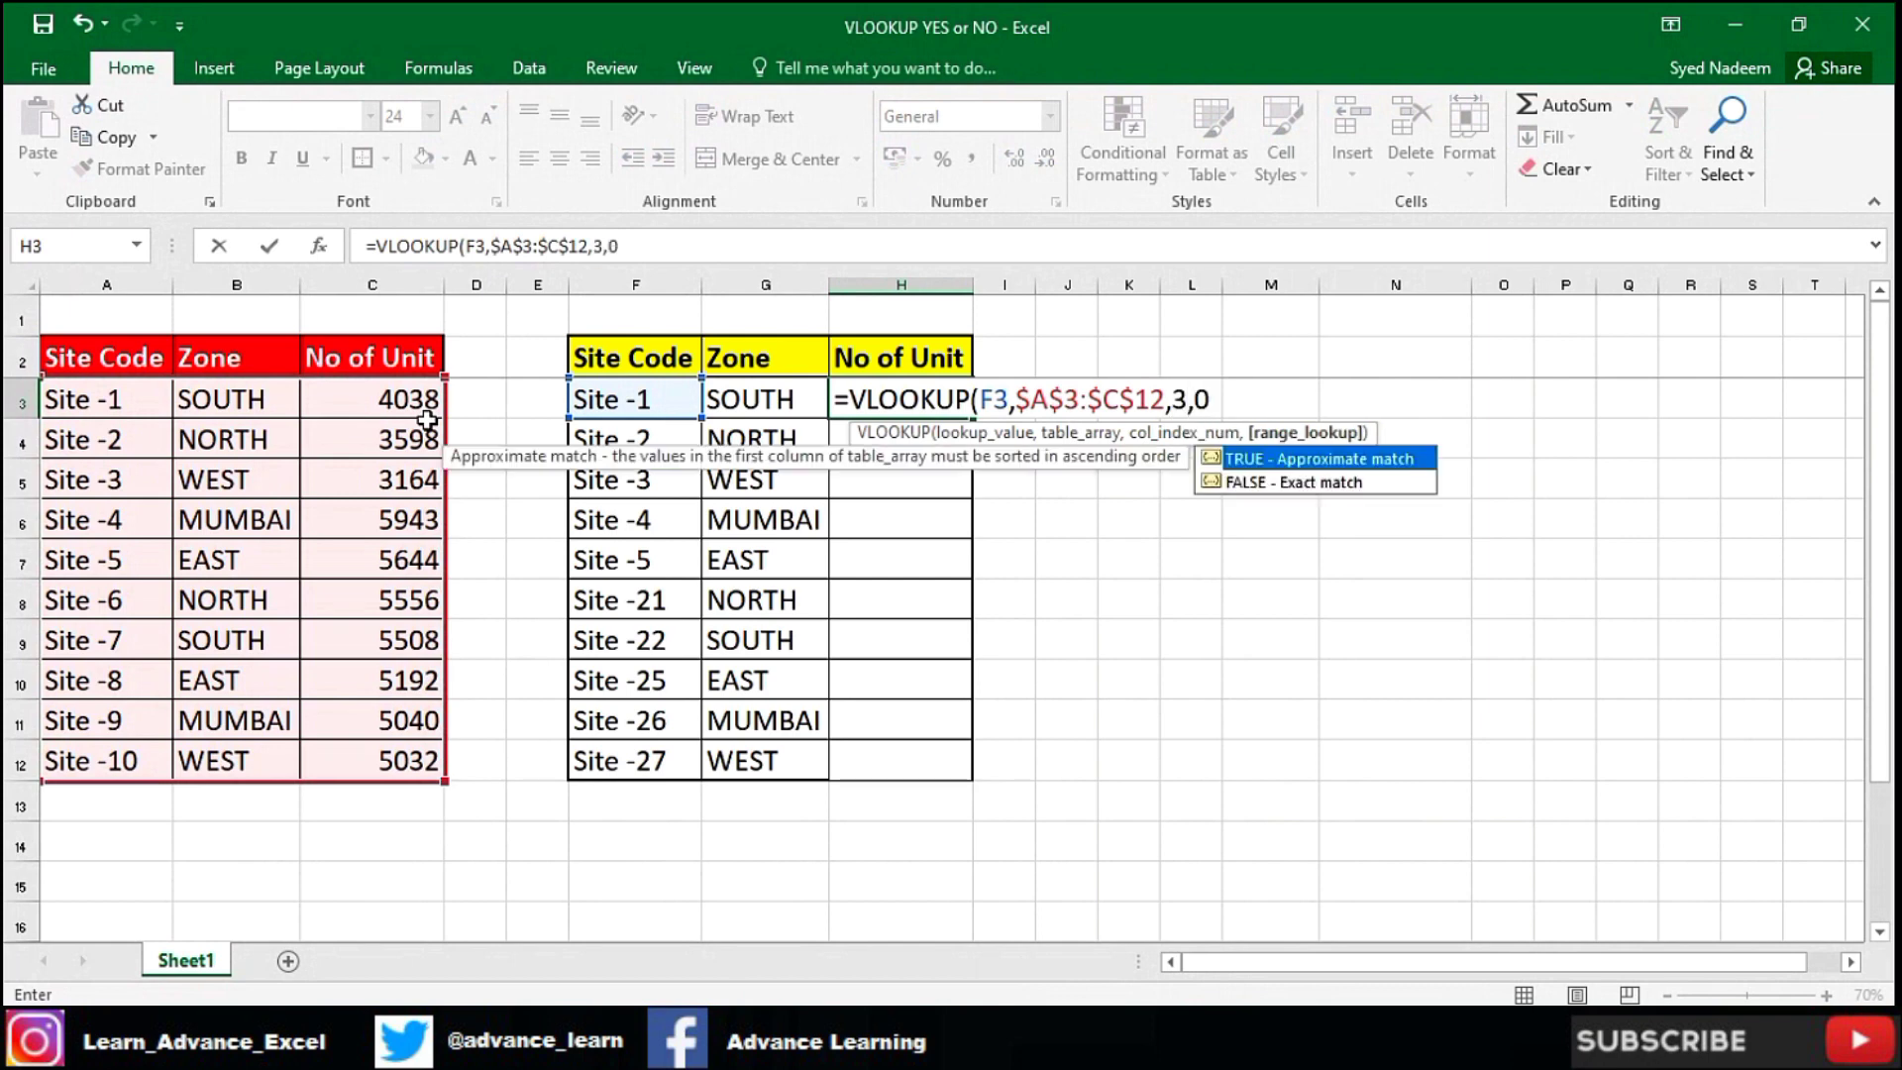
{"action": "type", "text": ")"}
{"action": "key", "text": "Return"}
{"action": "key", "text": "Up"}
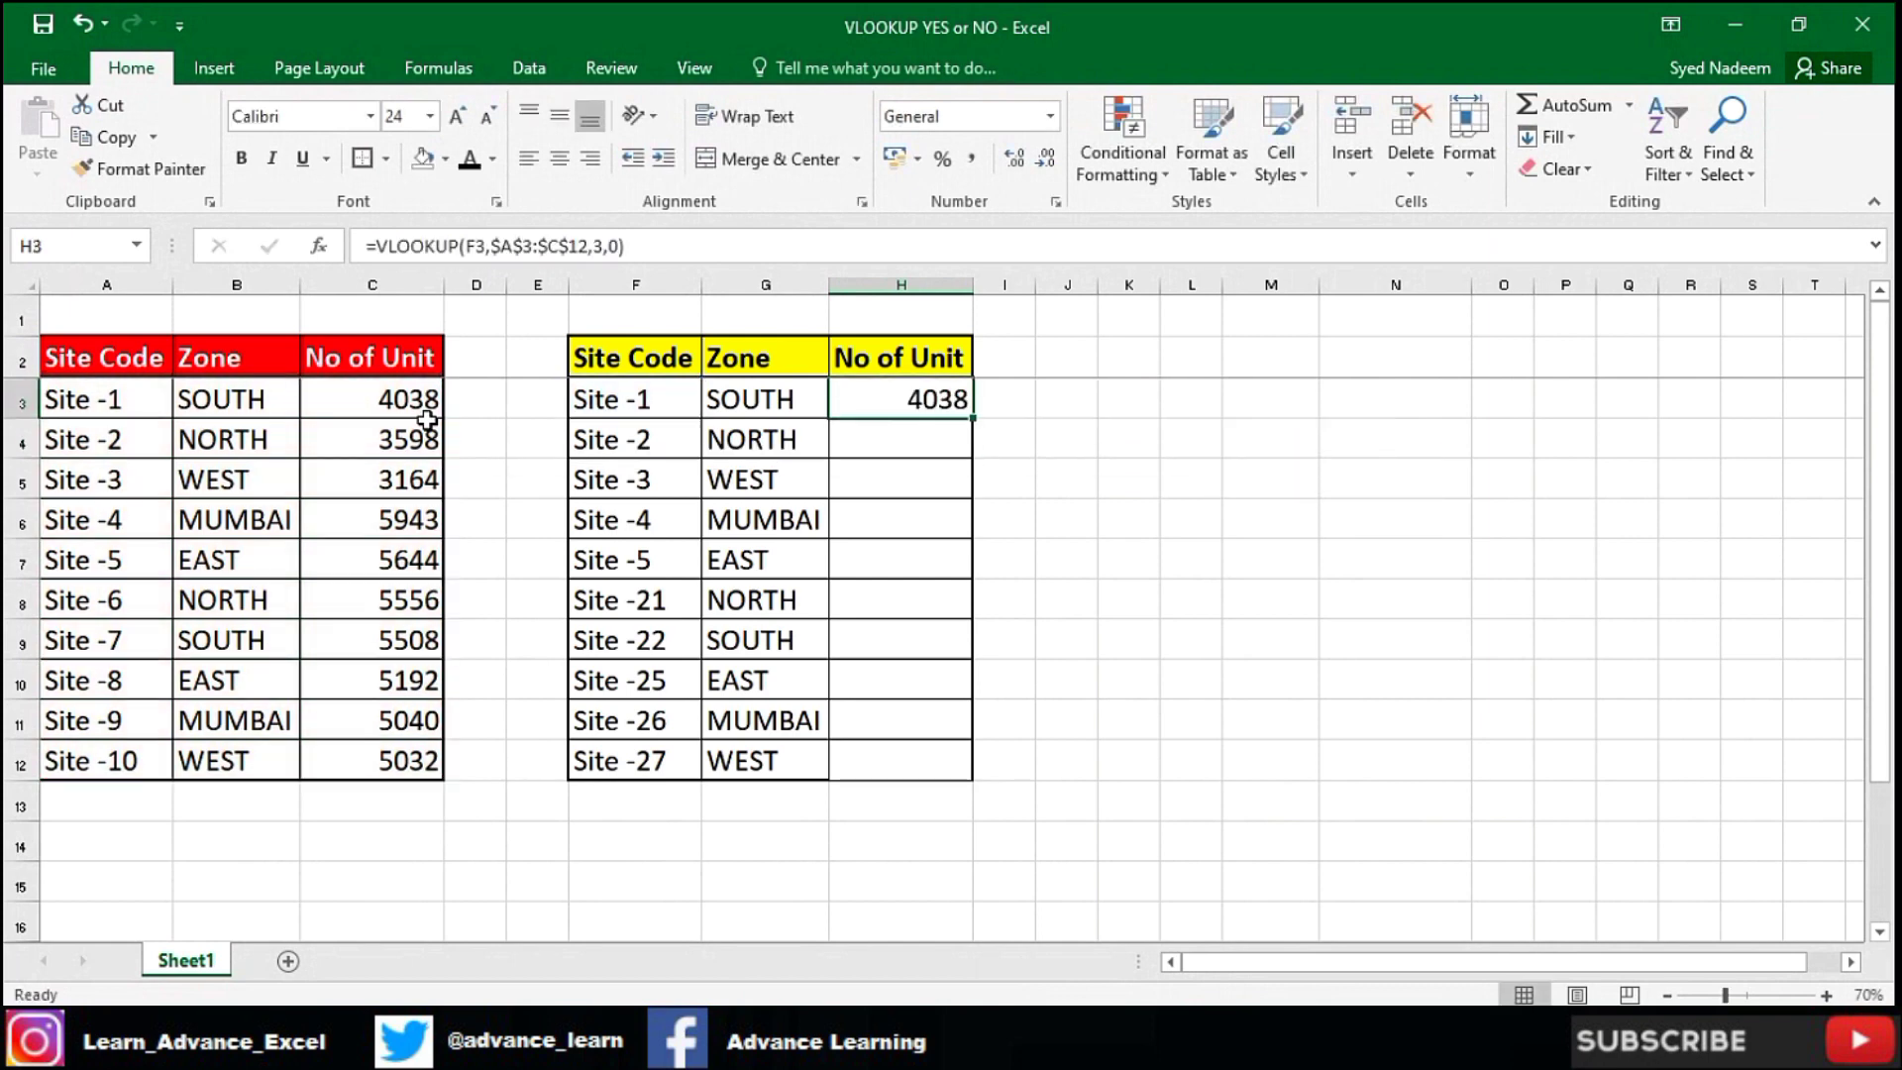
- Copy the VLOOKUP formula from H3 to the rest of the No of Unit column, through H12
{"action": "key", "text": "ctrl+c"}
{"action": "key", "text": "Left"}
{"action": "key", "text": "ctrl+Down"}
{"action": "key", "text": "Right"}
{"action": "key", "text": "ctrl+shift+Up"}
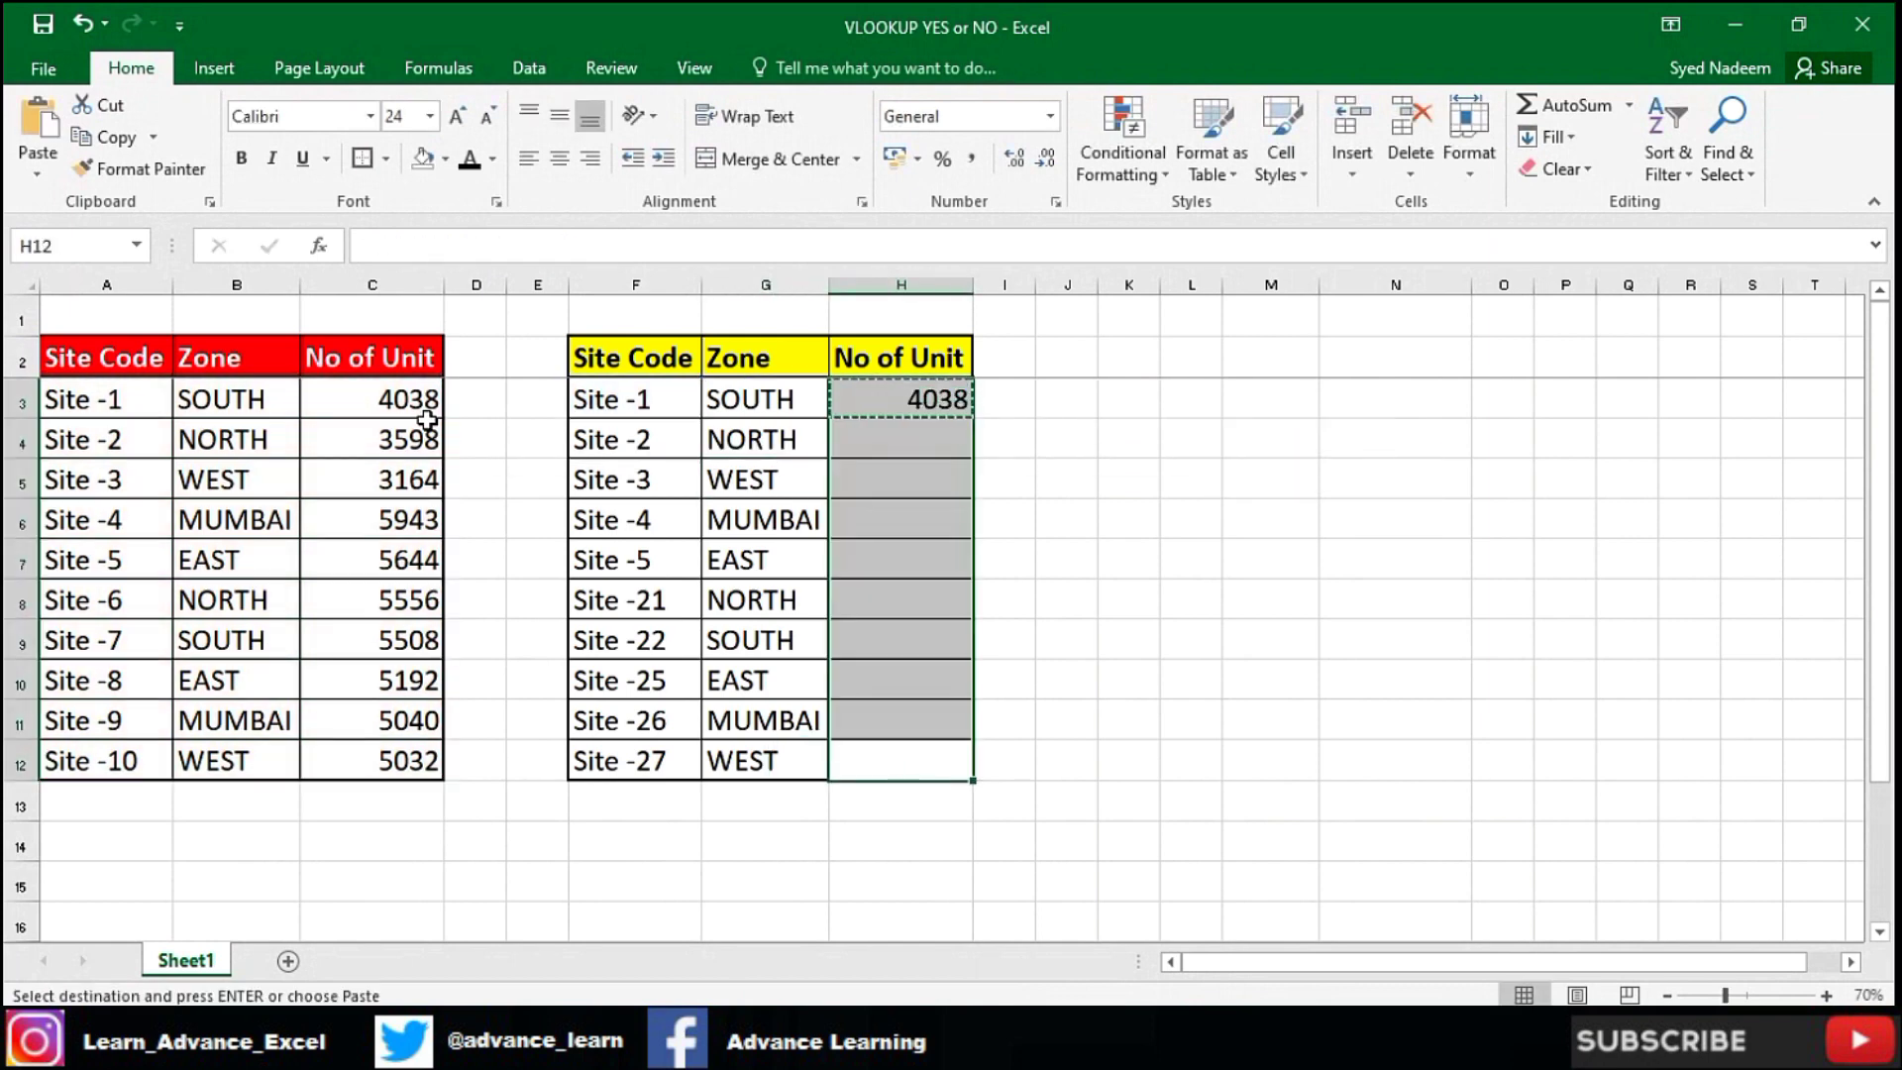
{"action": "key", "text": "ctrl+v"}
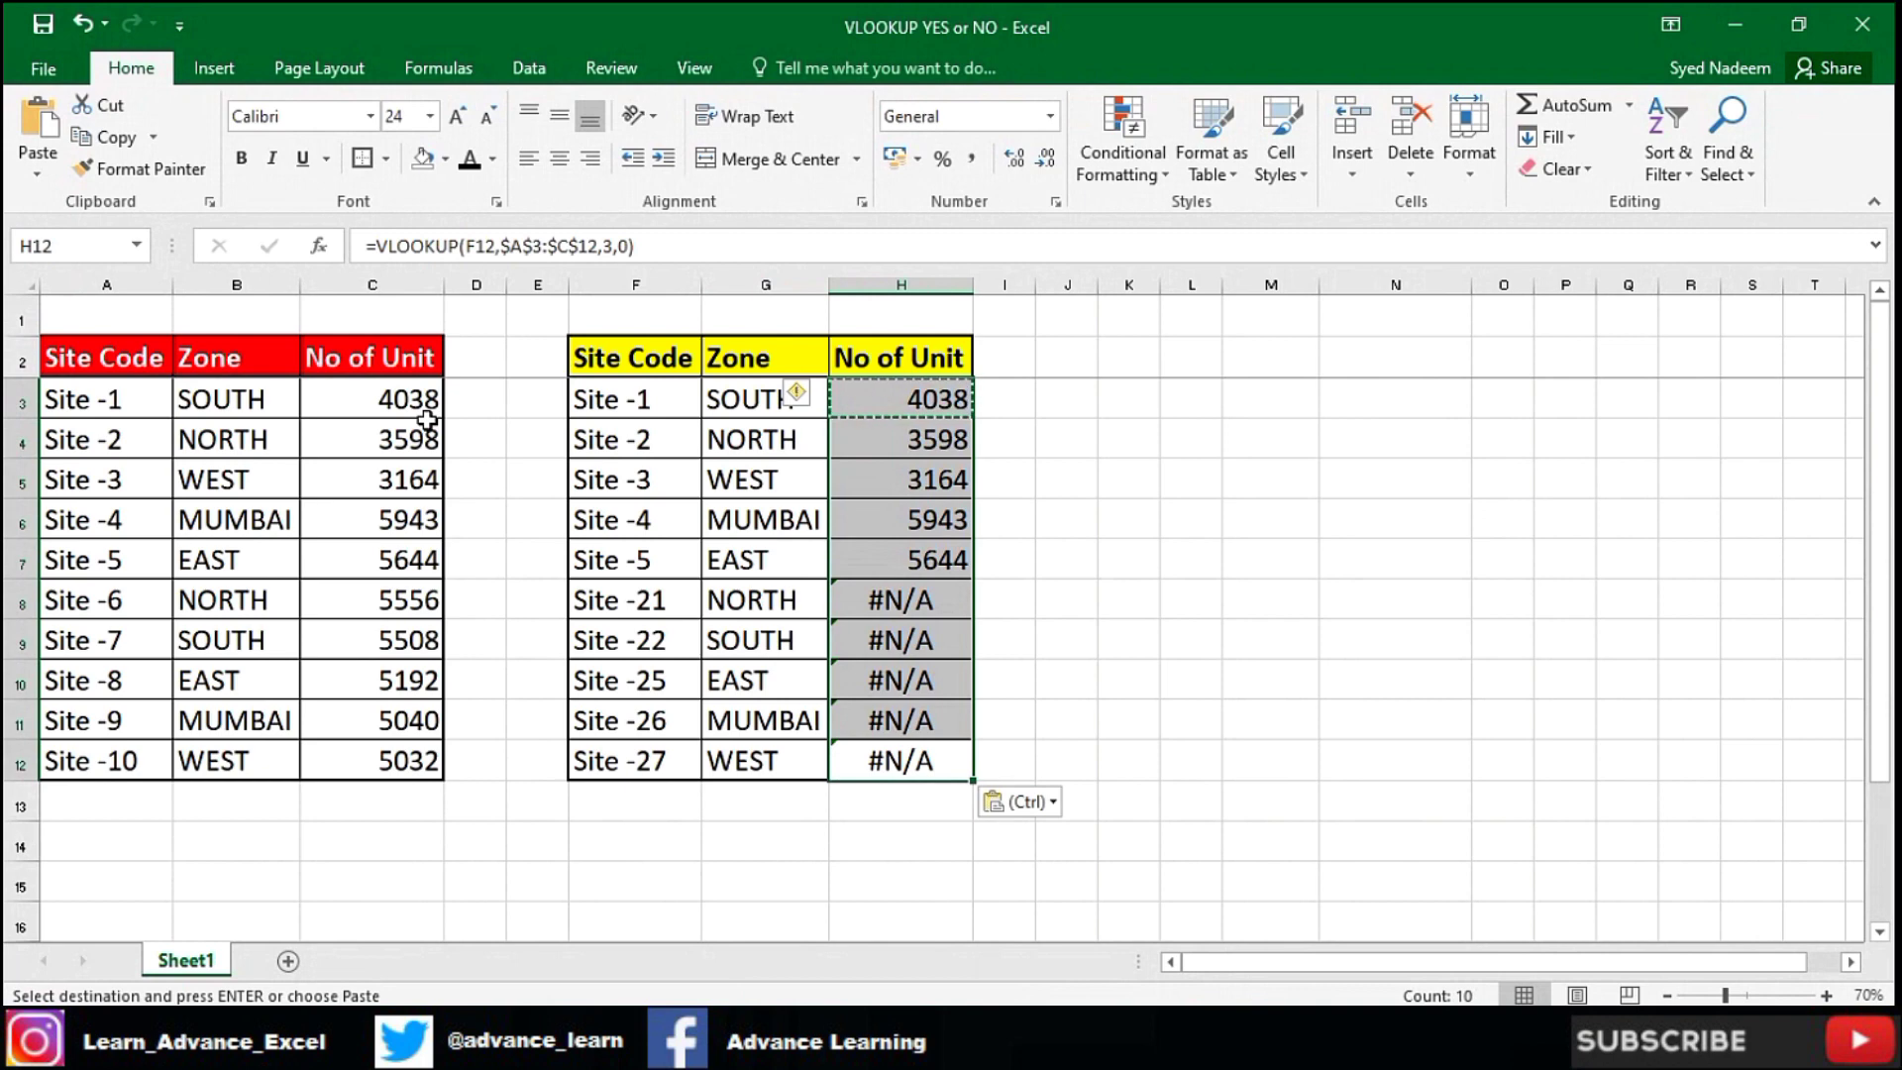
- Enter YES in I3 and fill it down to I7, beside the sites with matching units
{"action": "key", "text": "Right"}
{"action": "key", "text": "ctrl"}
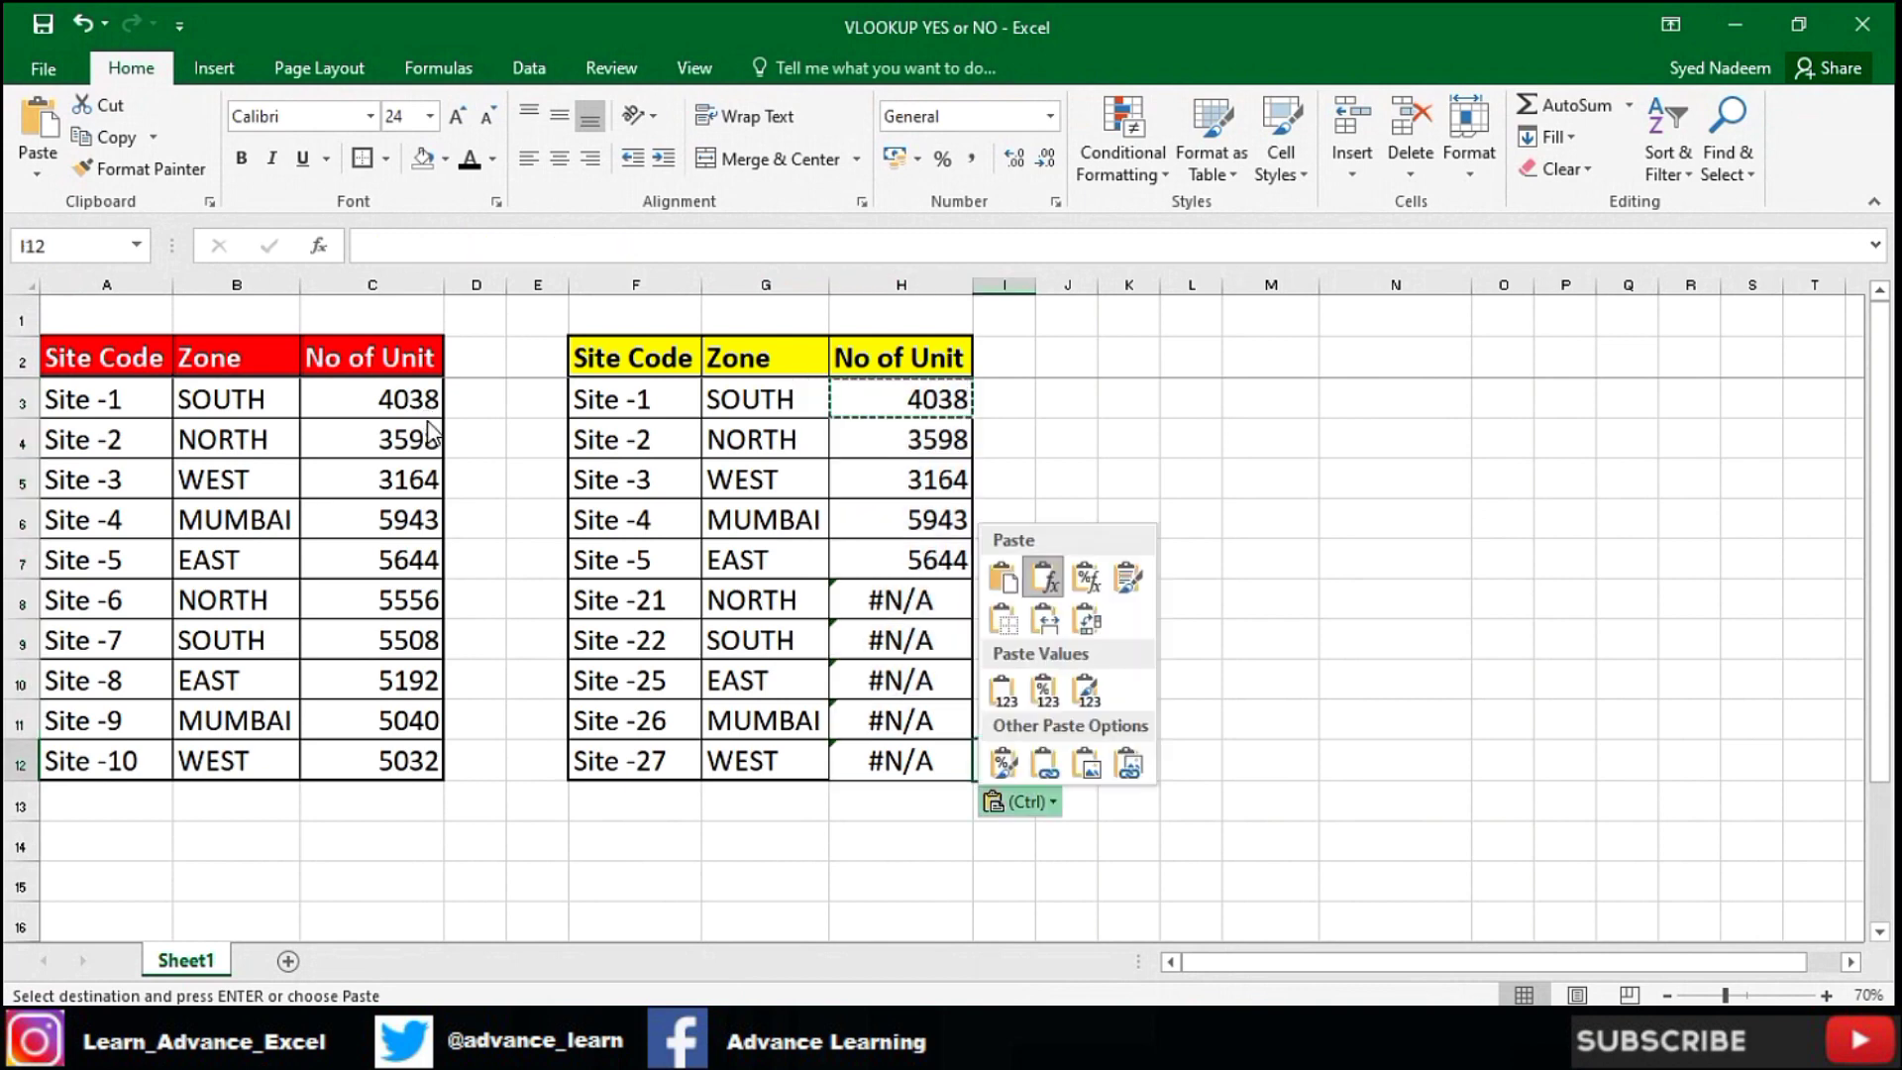
{"action": "key", "text": "ctrl"}
{"action": "key", "text": "ctrl+Up"}
{"action": "key", "text": "Down"}
{"action": "key", "text": "Down"}
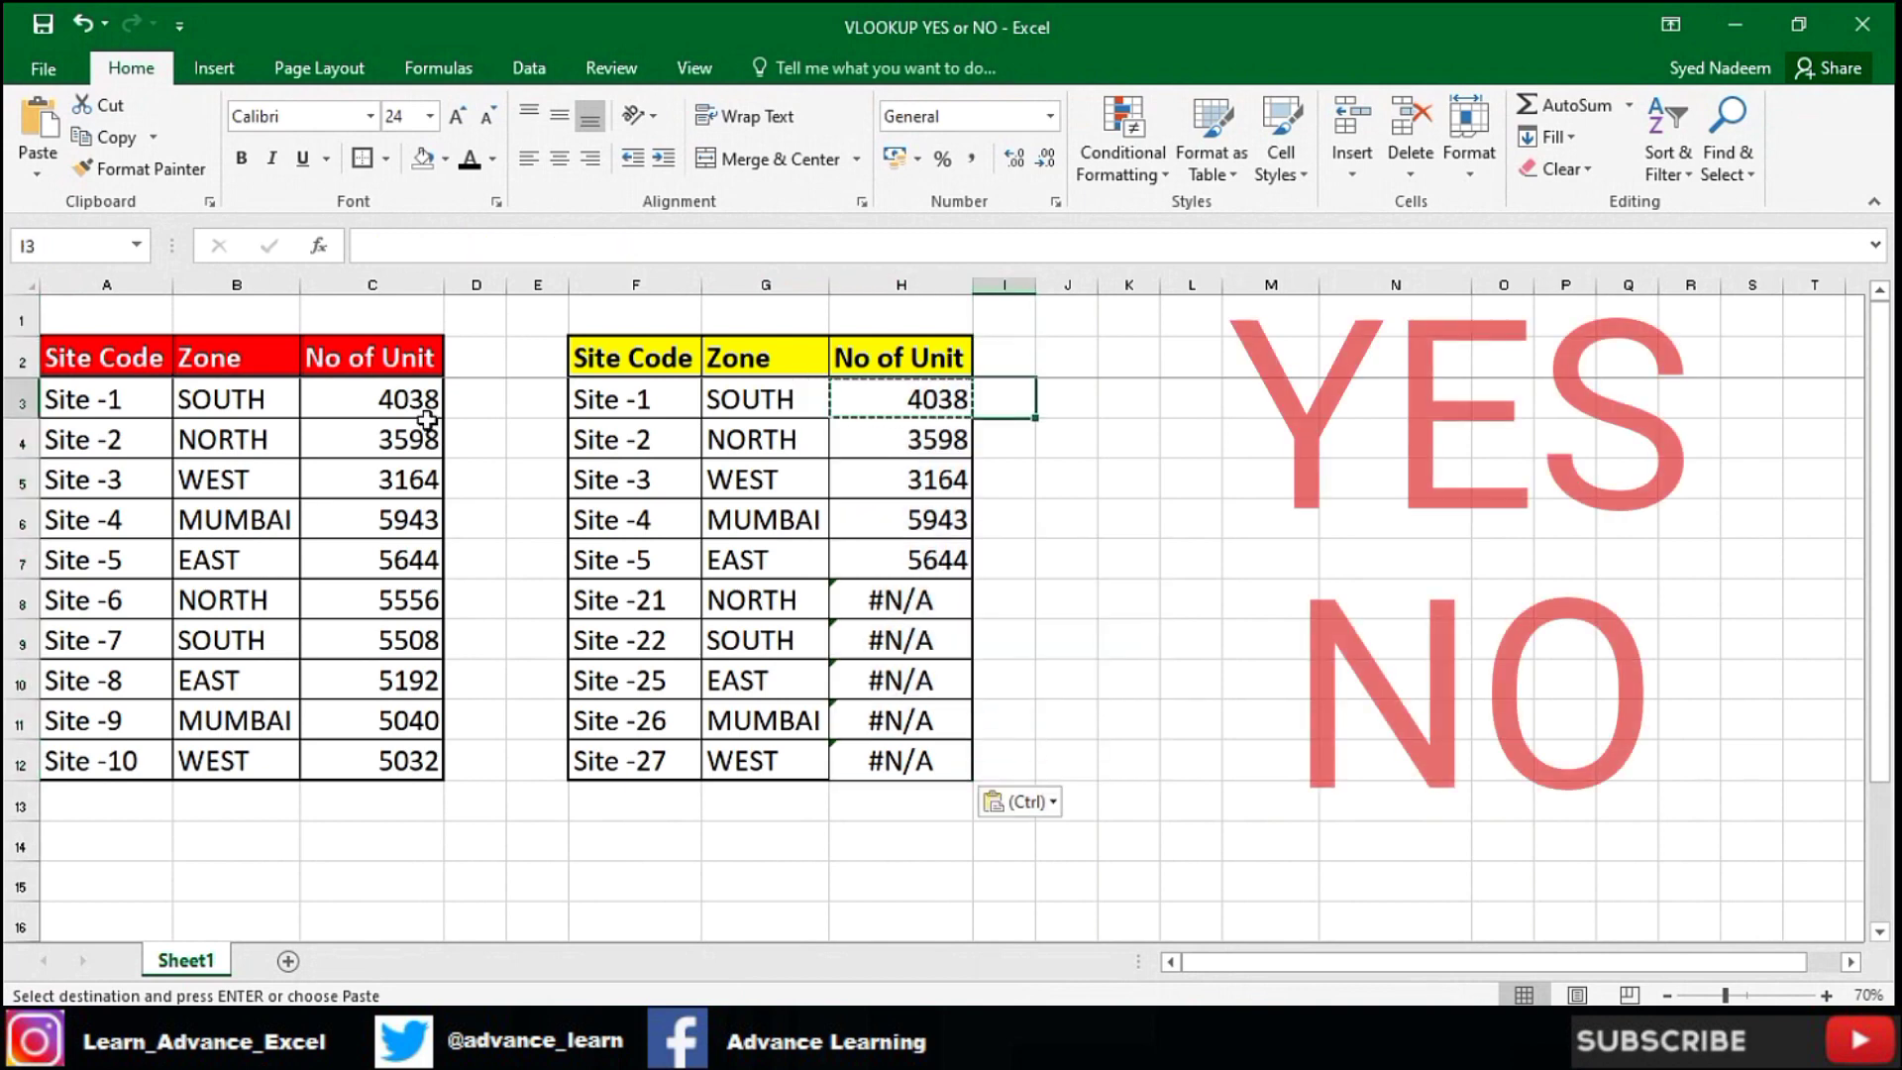
{"action": "type", "text": "YES"}
{"action": "key", "text": "ctrl+Return"}
{"action": "key", "text": "shift+Down"}
{"action": "key", "text": "shift+Down"}
{"action": "key", "text": "shift+Down"}
{"action": "key", "text": "shift+Down"}
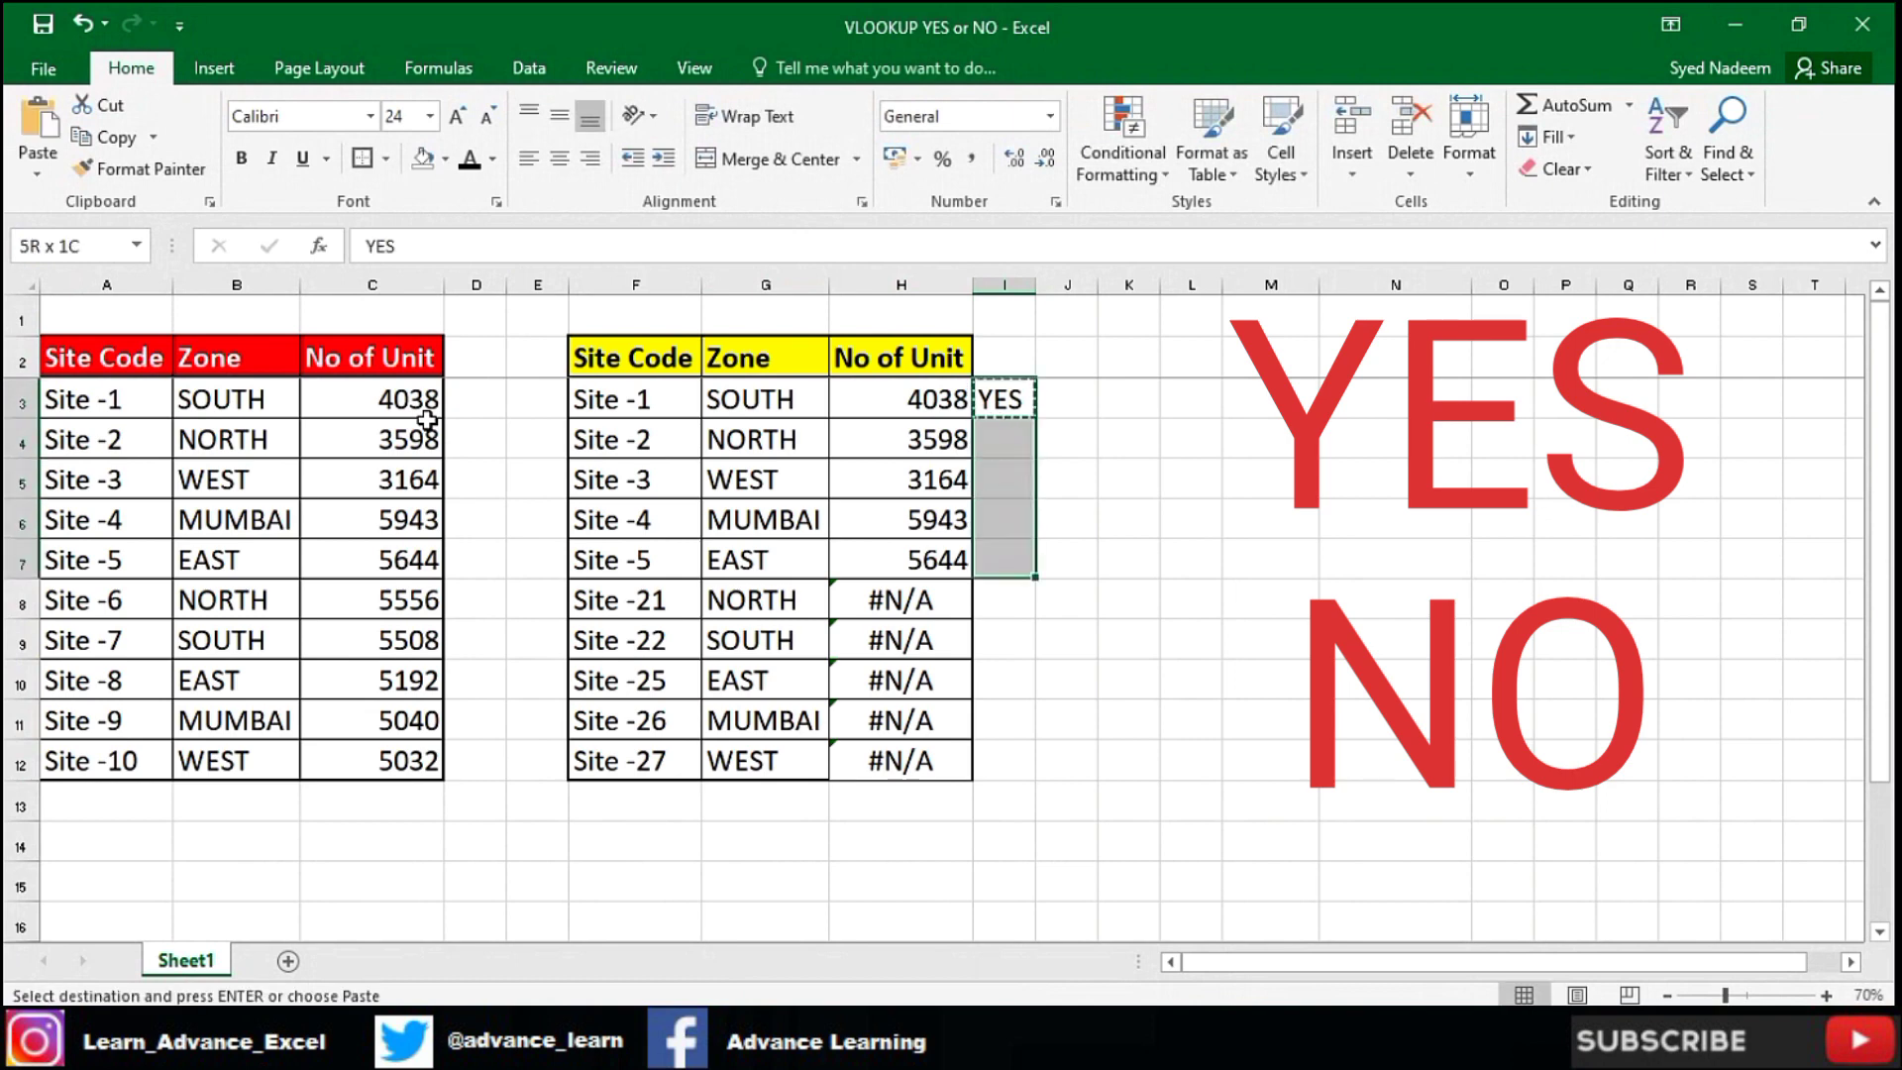
{"action": "key", "text": "ctrl+d"}
- Enter NO in I8 and copy it down to I12, beside the sites without a match
{"action": "key", "text": "Down"}
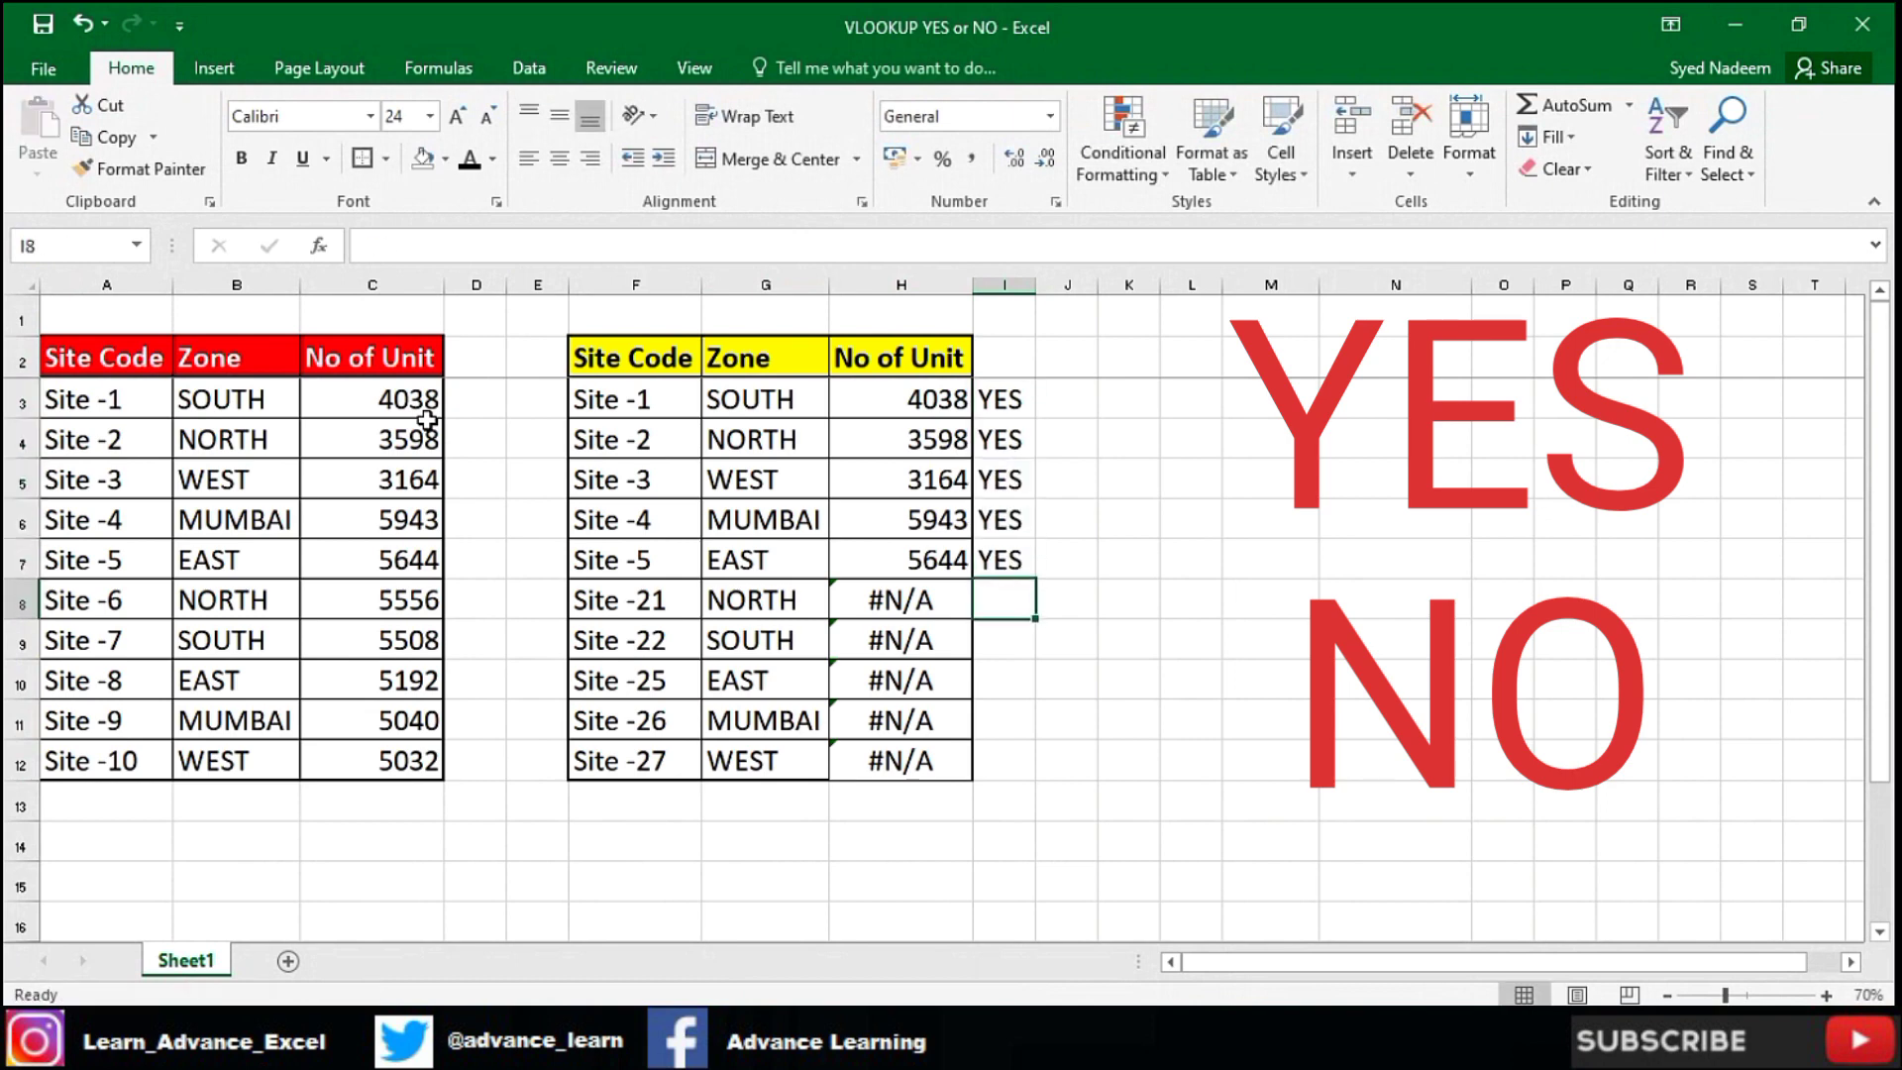
{"action": "type", "text": "NO"}
{"action": "key", "text": "ctrl+Return"}
{"action": "key", "text": "ctrl+c"}
{"action": "key", "text": "shift+Down"}
{"action": "key", "text": "shift+Down"}
{"action": "key", "text": "shift+Down"}
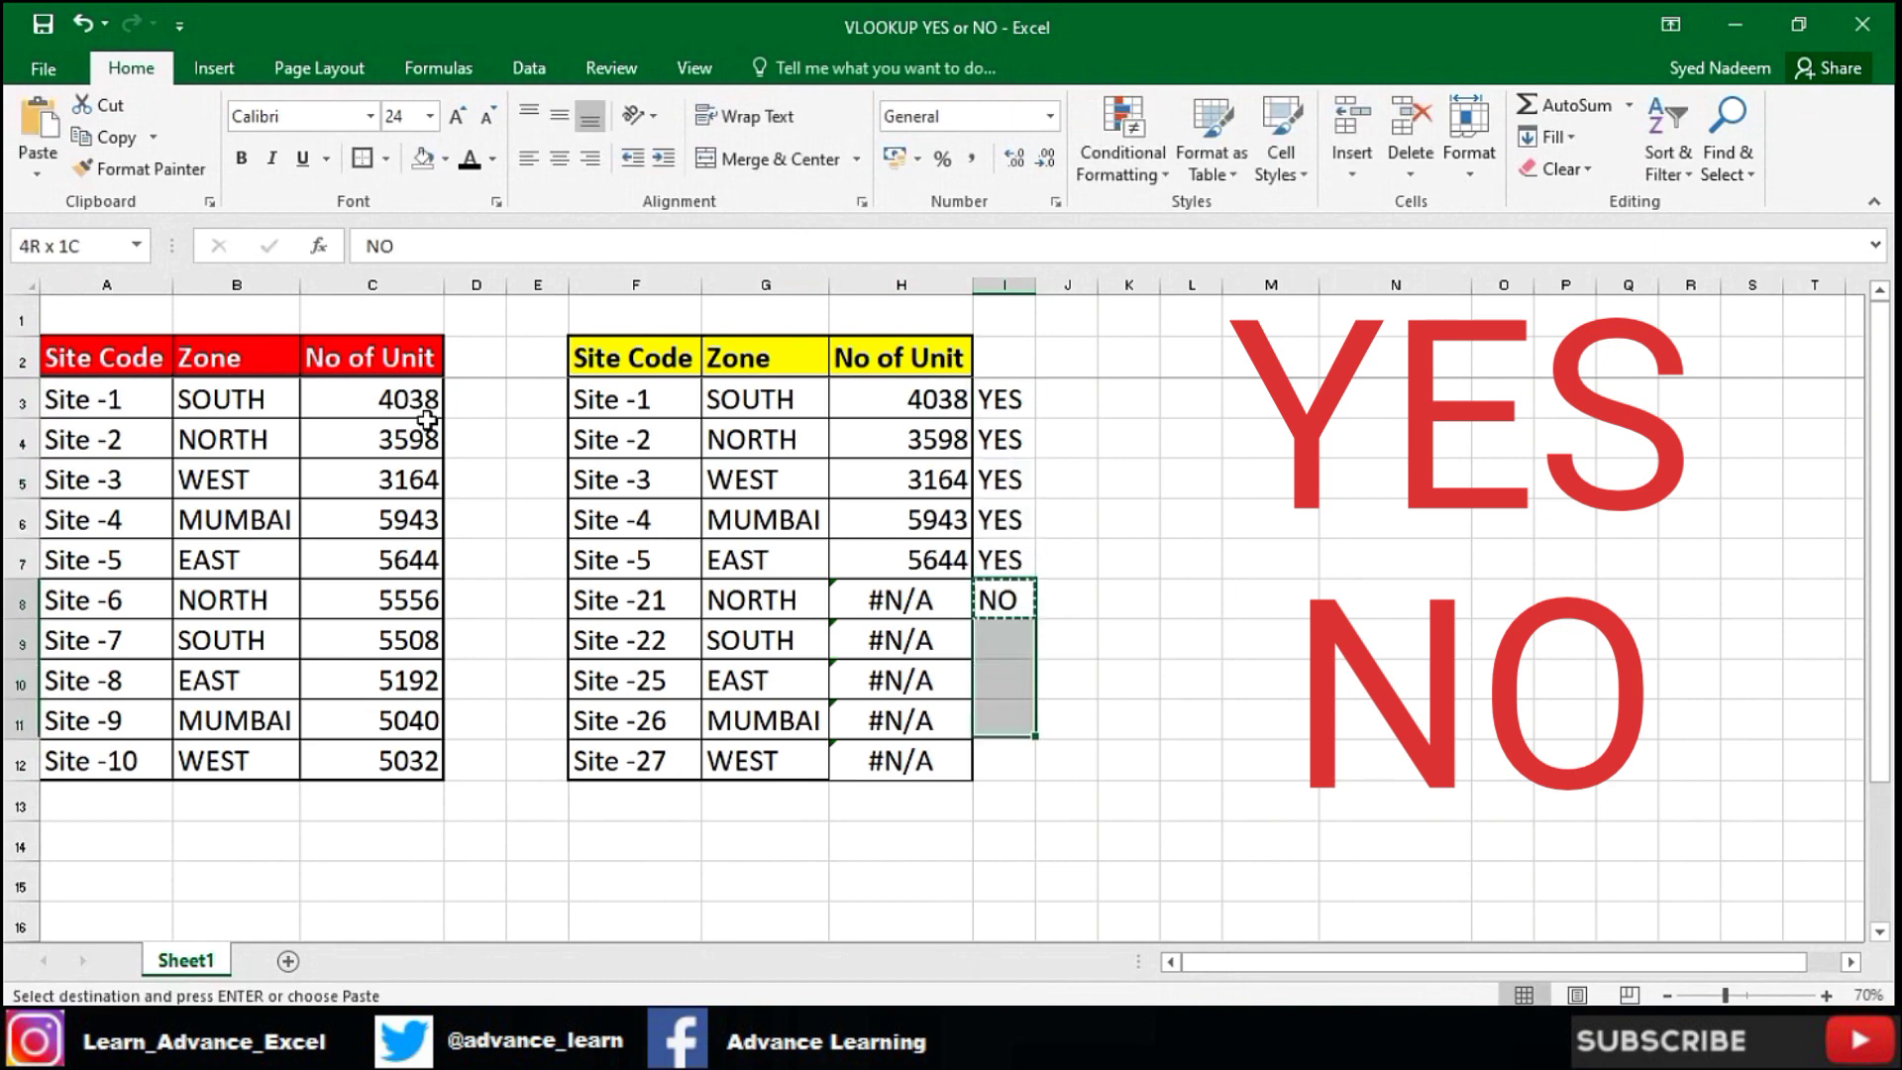
{"action": "key", "text": "shift+Down"}
{"action": "key", "text": "Return"}
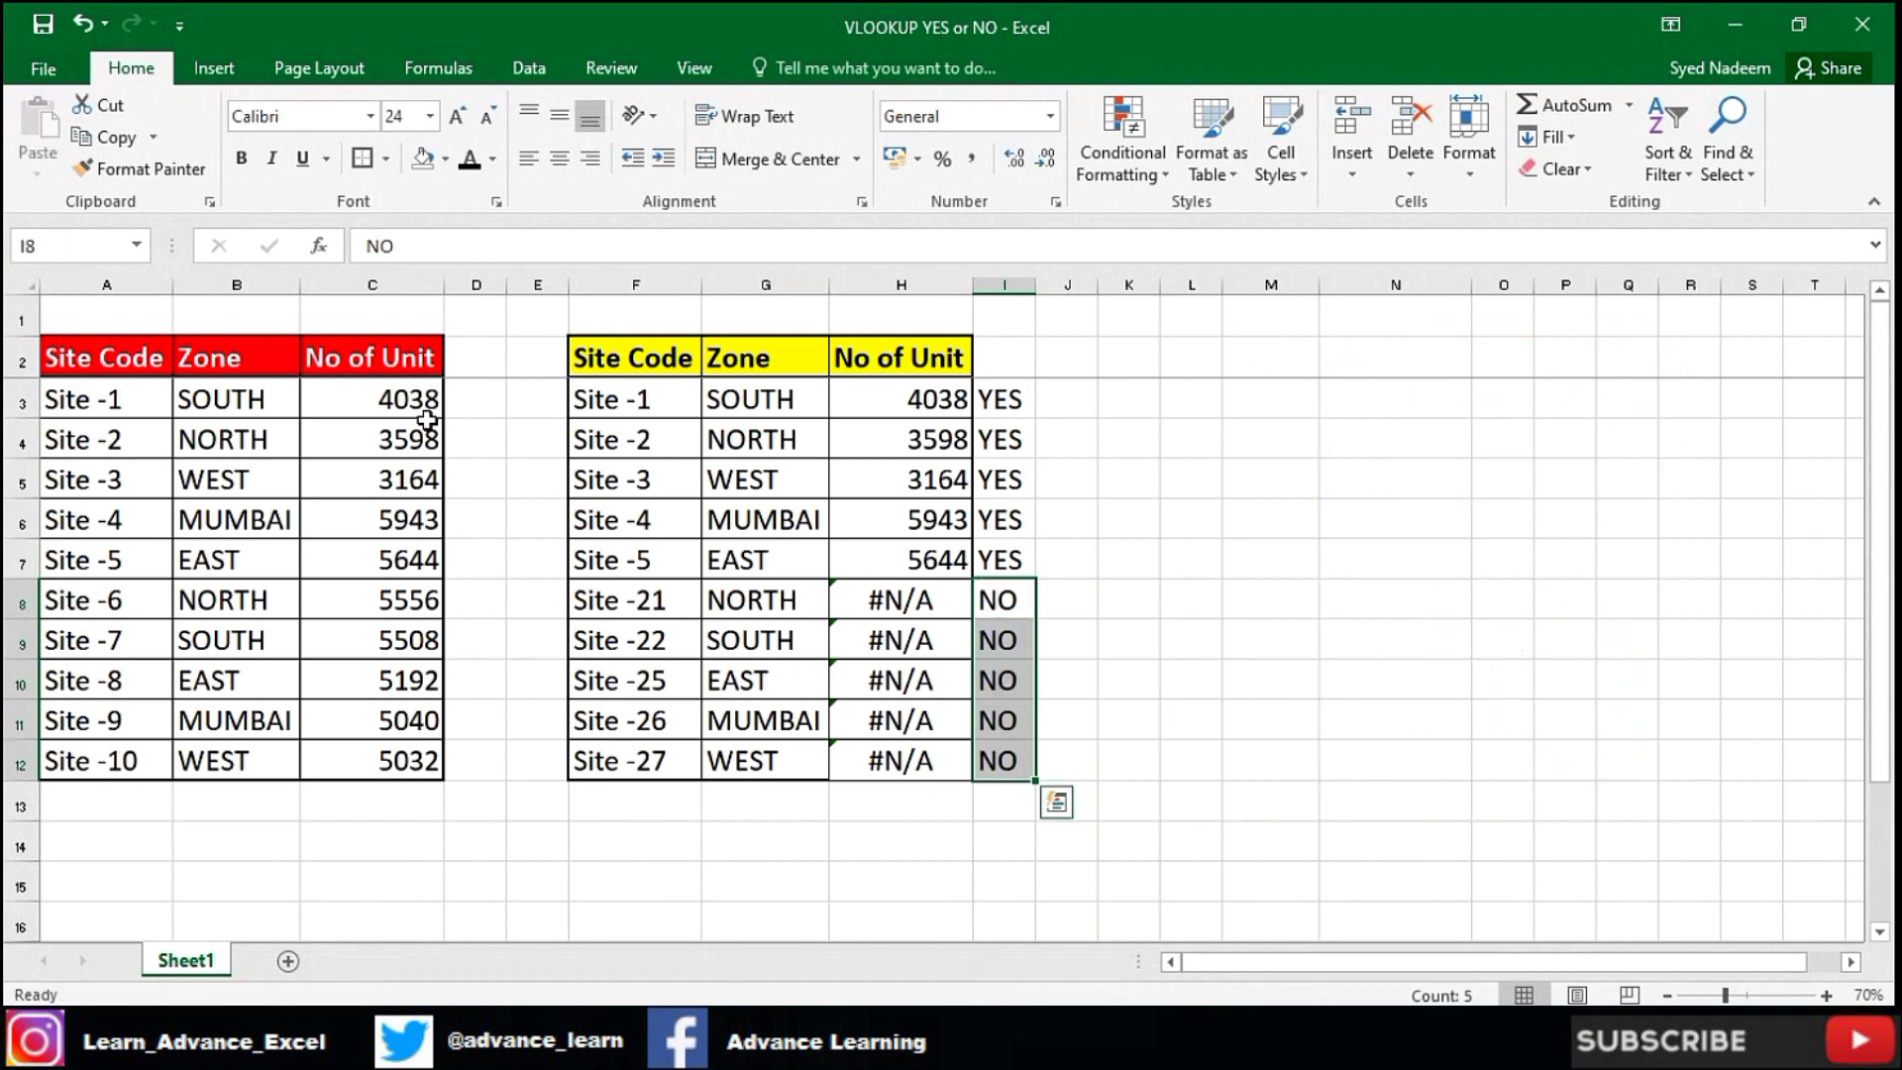
- Wrap the VLOOKUP formula in H3 in IFERROR, with "YES" as the value returned on error
{"action": "key", "text": "Left"}
{"action": "key", "text": "ctrl+Up"}
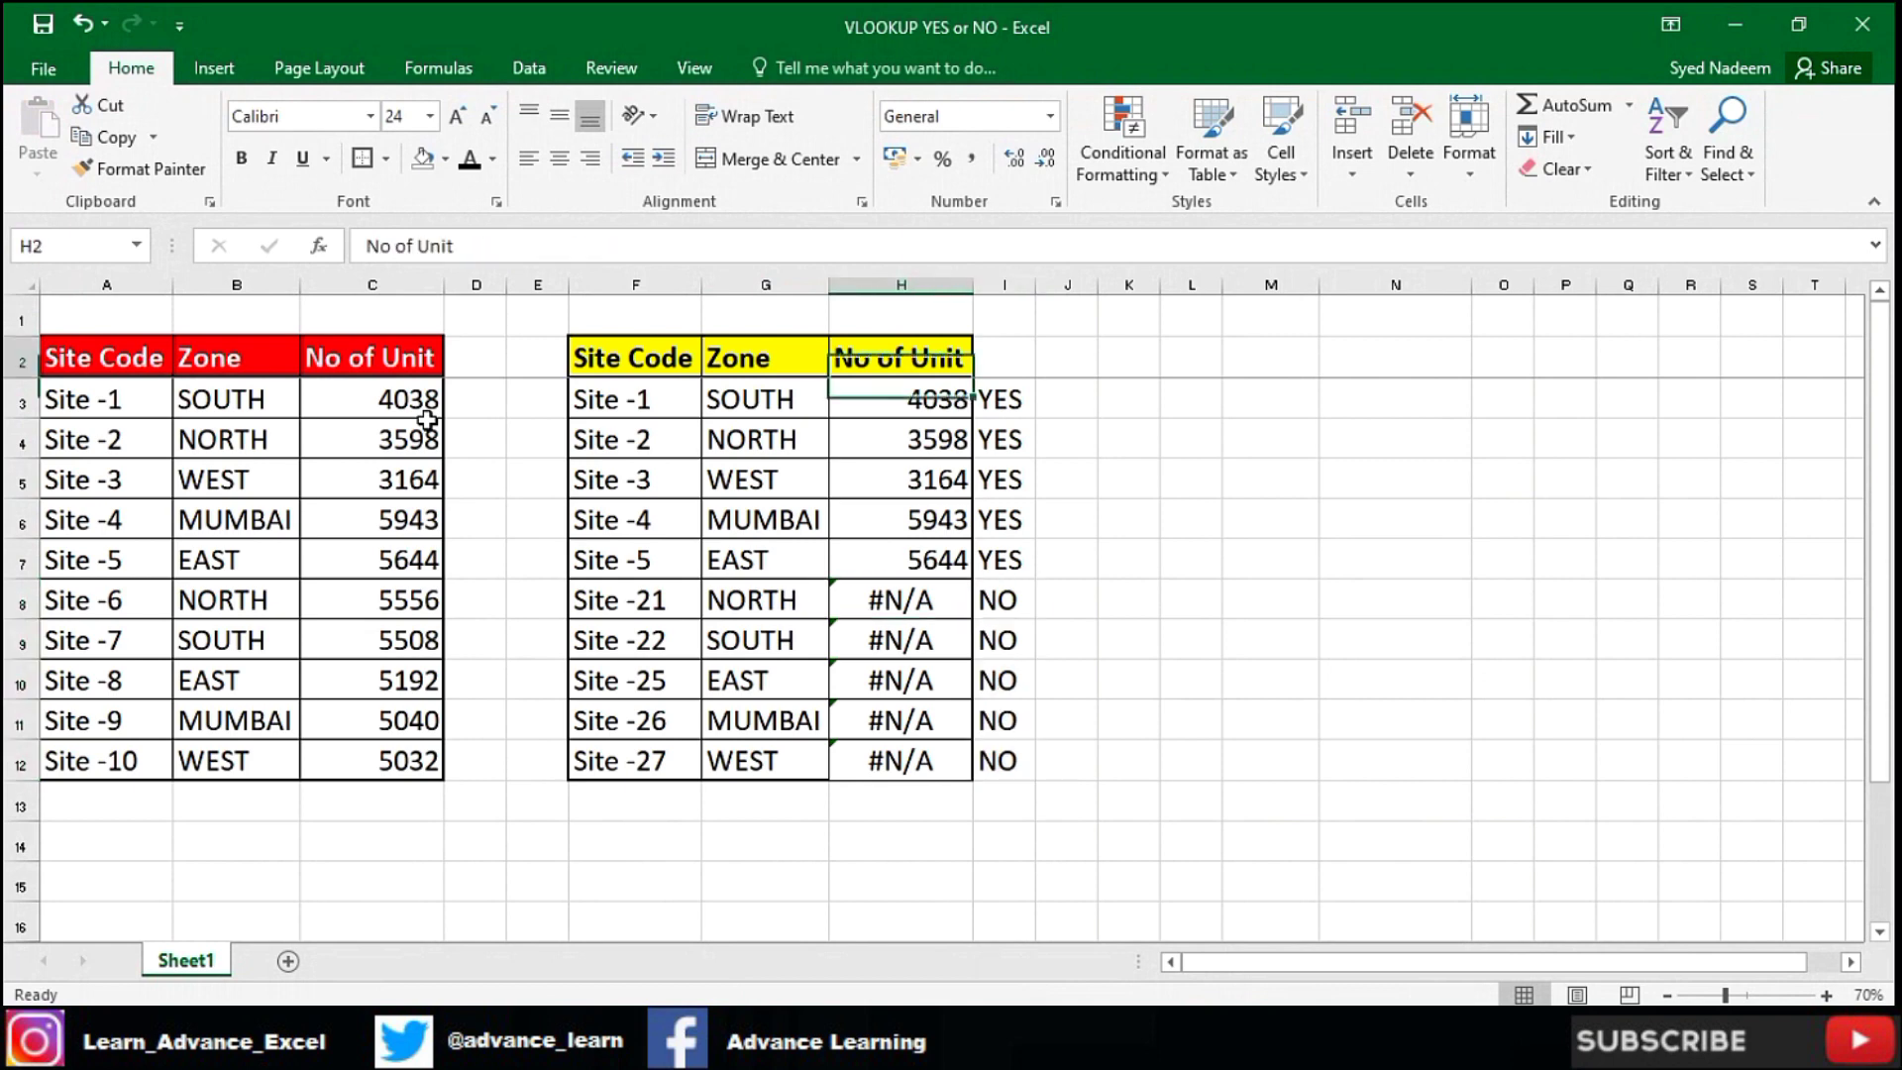
{"action": "key", "text": "Down"}
{"action": "key", "text": "F2"}
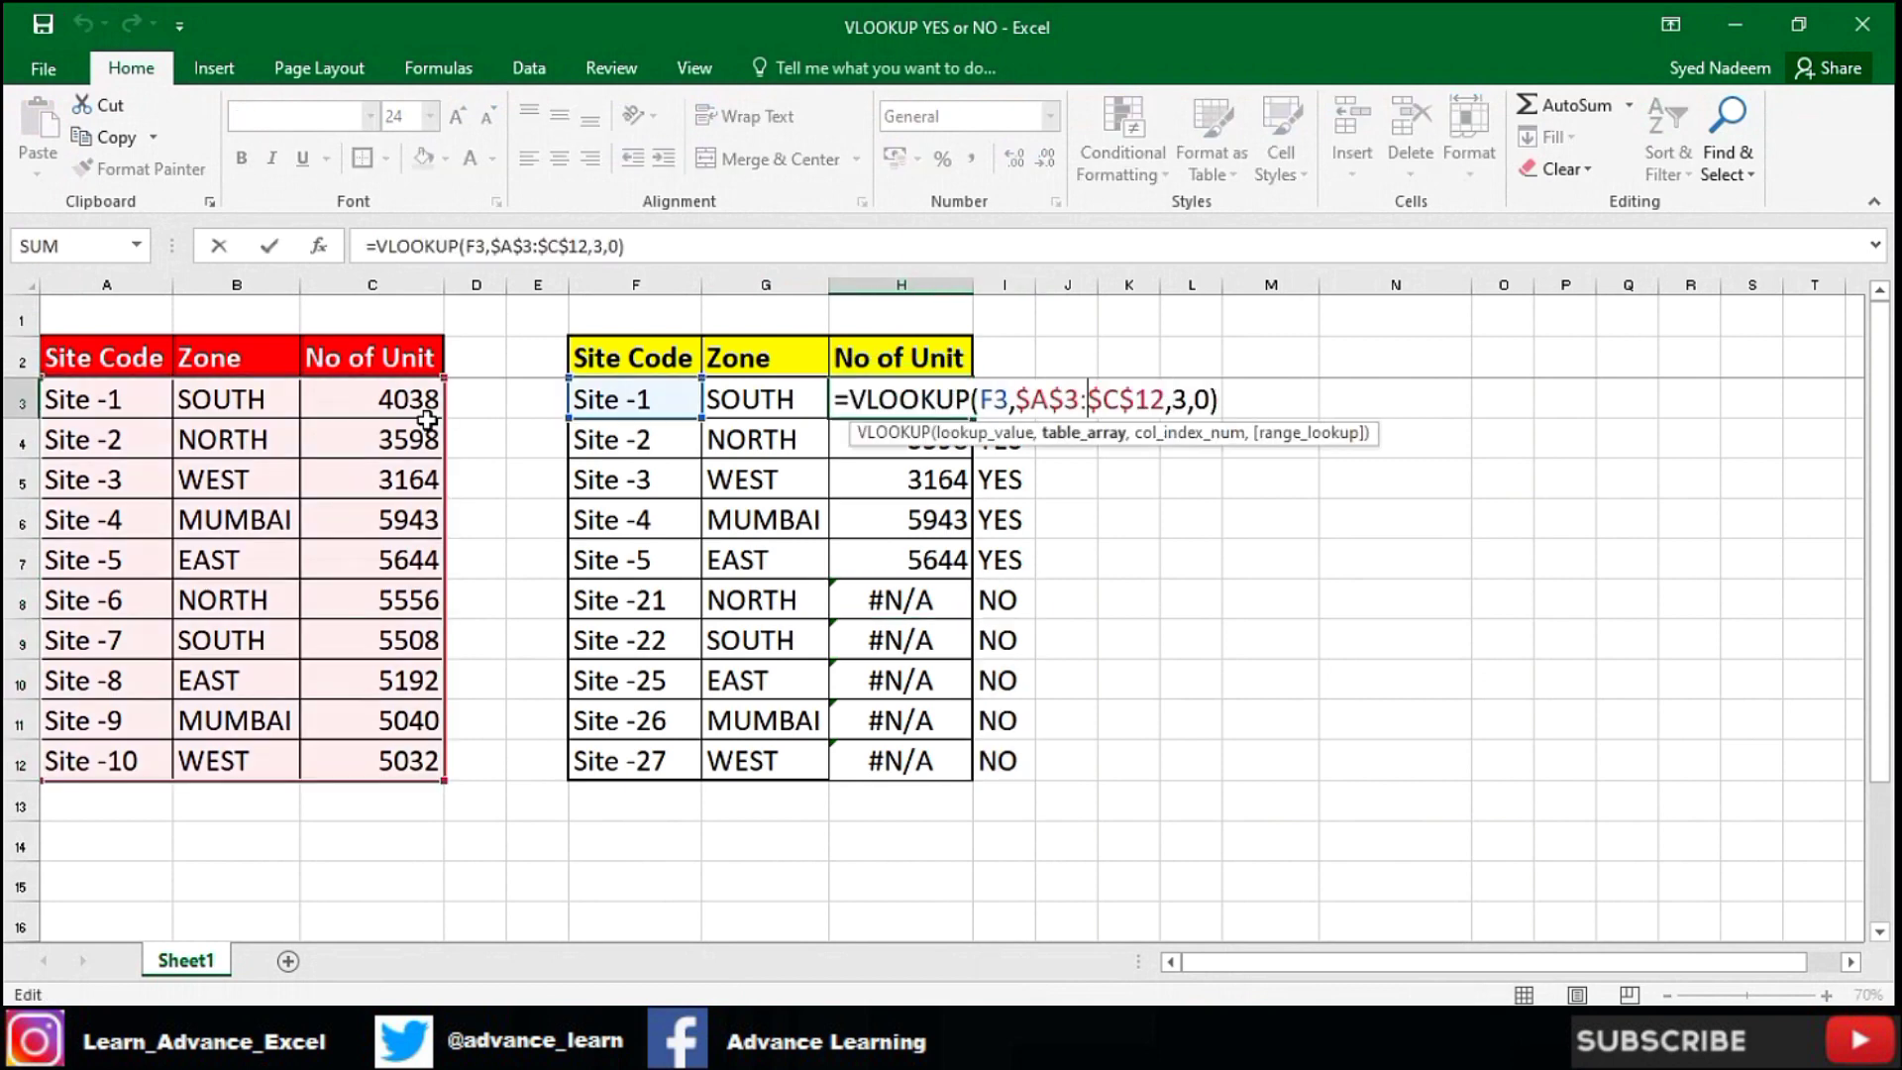
{"action": "key", "text": "Home"}
{"action": "key", "text": "Right"}
{"action": "type", "text": "i"}
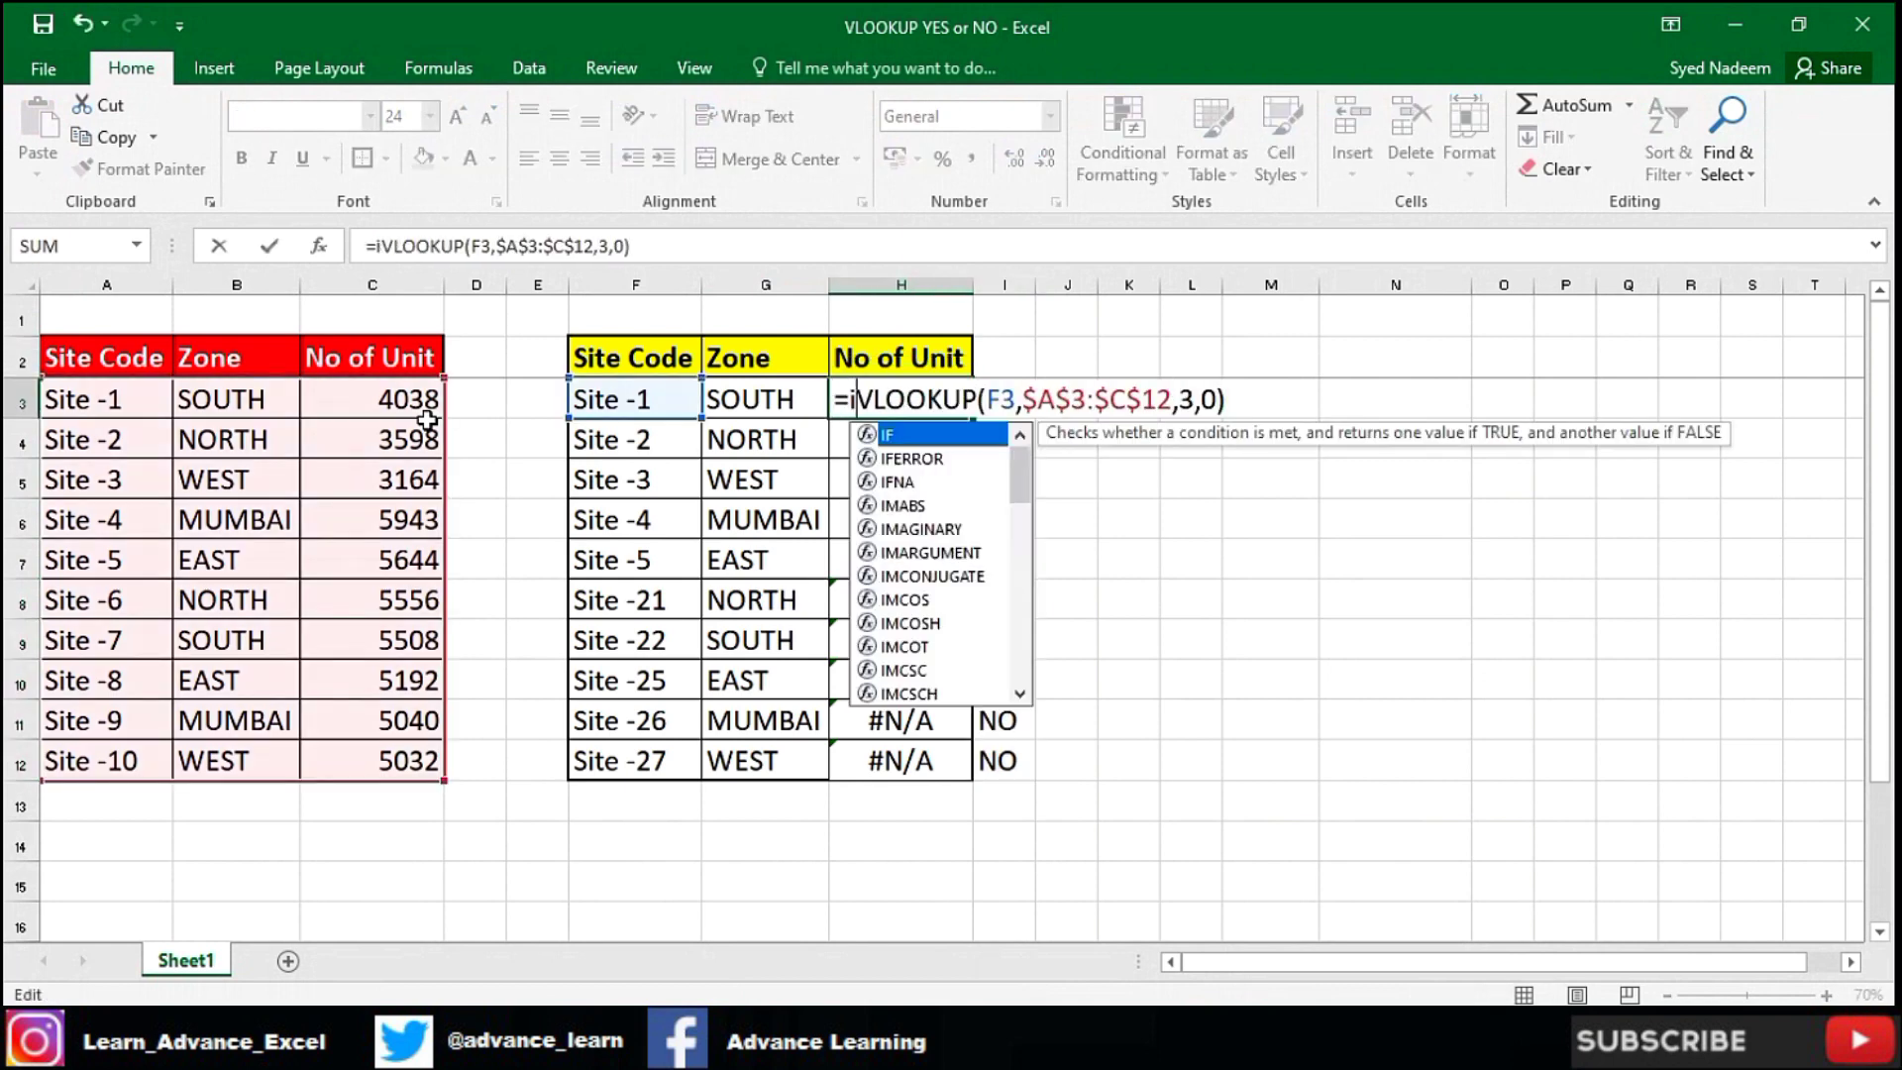
{"action": "type", "text": "ferror("}
{"action": "key", "text": "ctrl+Right"}
{"action": "key", "text": "ctrl+Right"}
{"action": "key", "text": "ctrl+Right"}
{"action": "key", "text": "ctrl+Right"}
{"action": "key", "text": "End"}
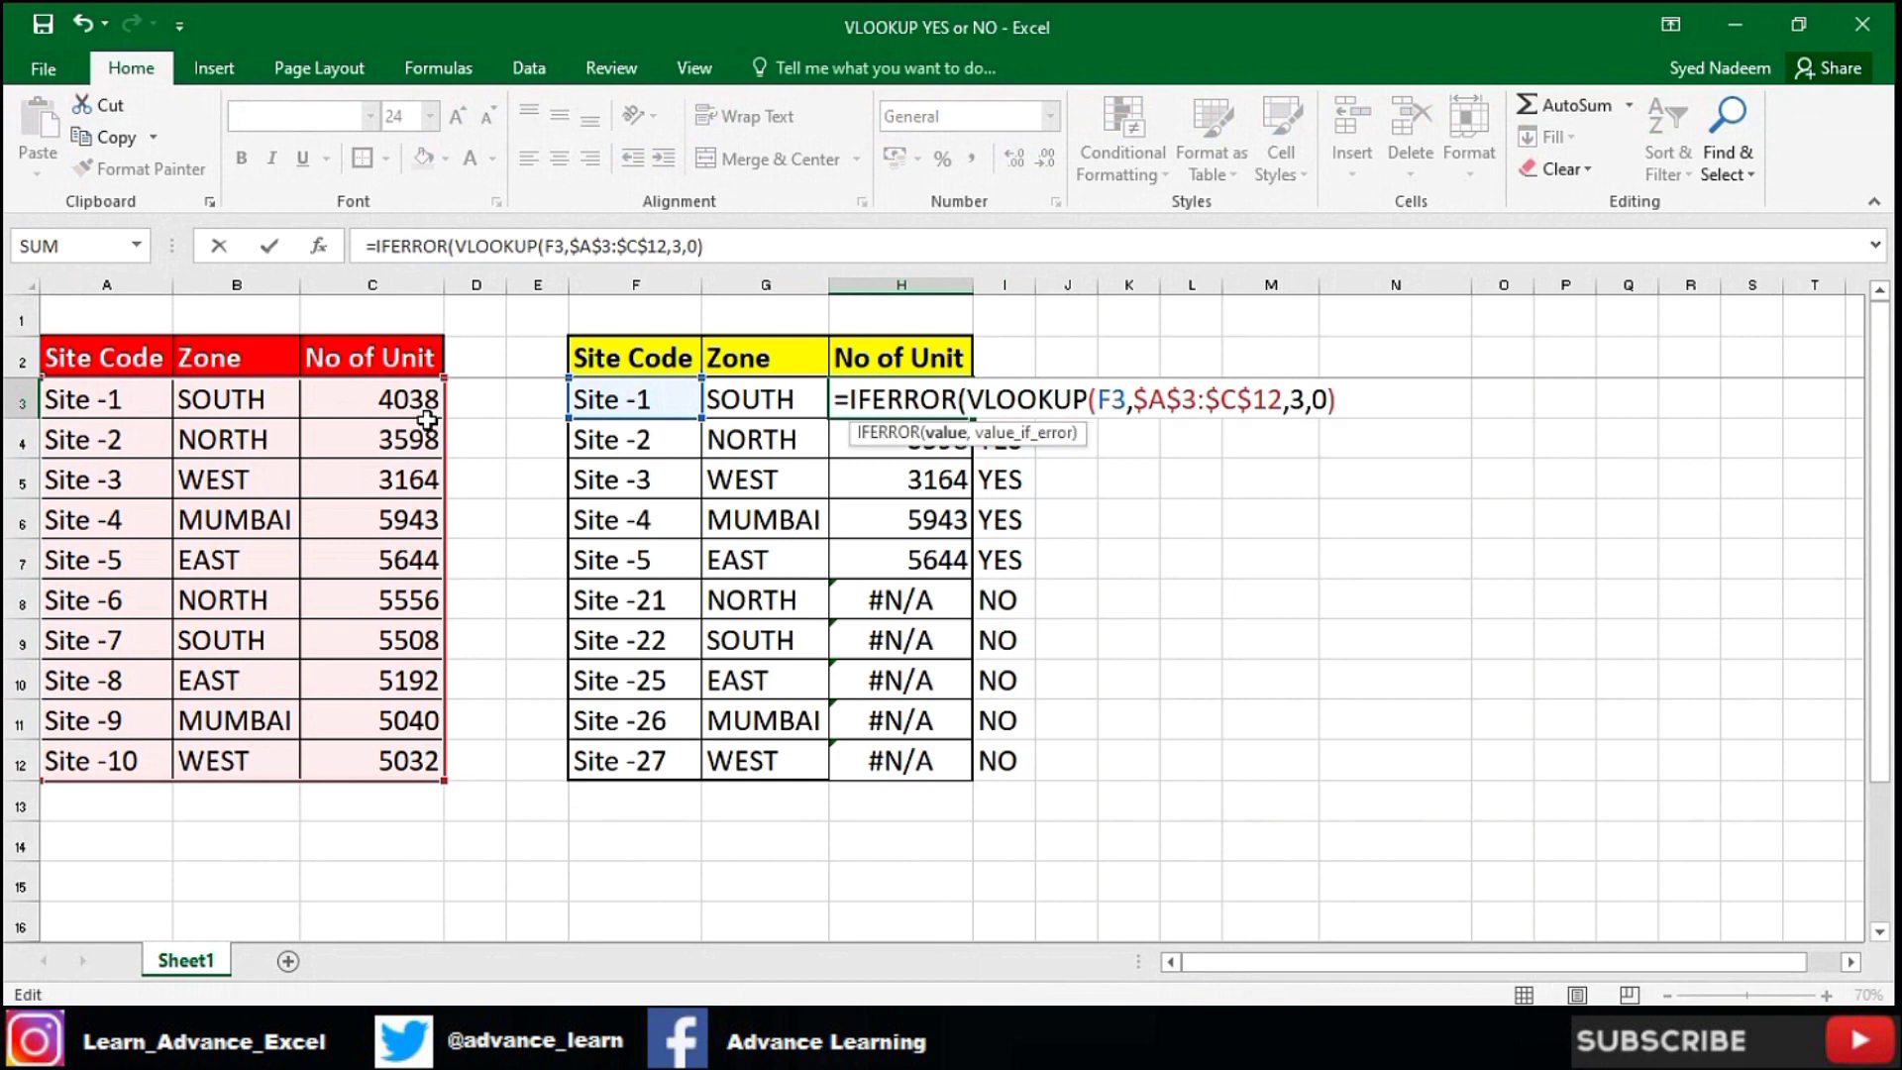
{"action": "type", "text": ",\"YES\")"}
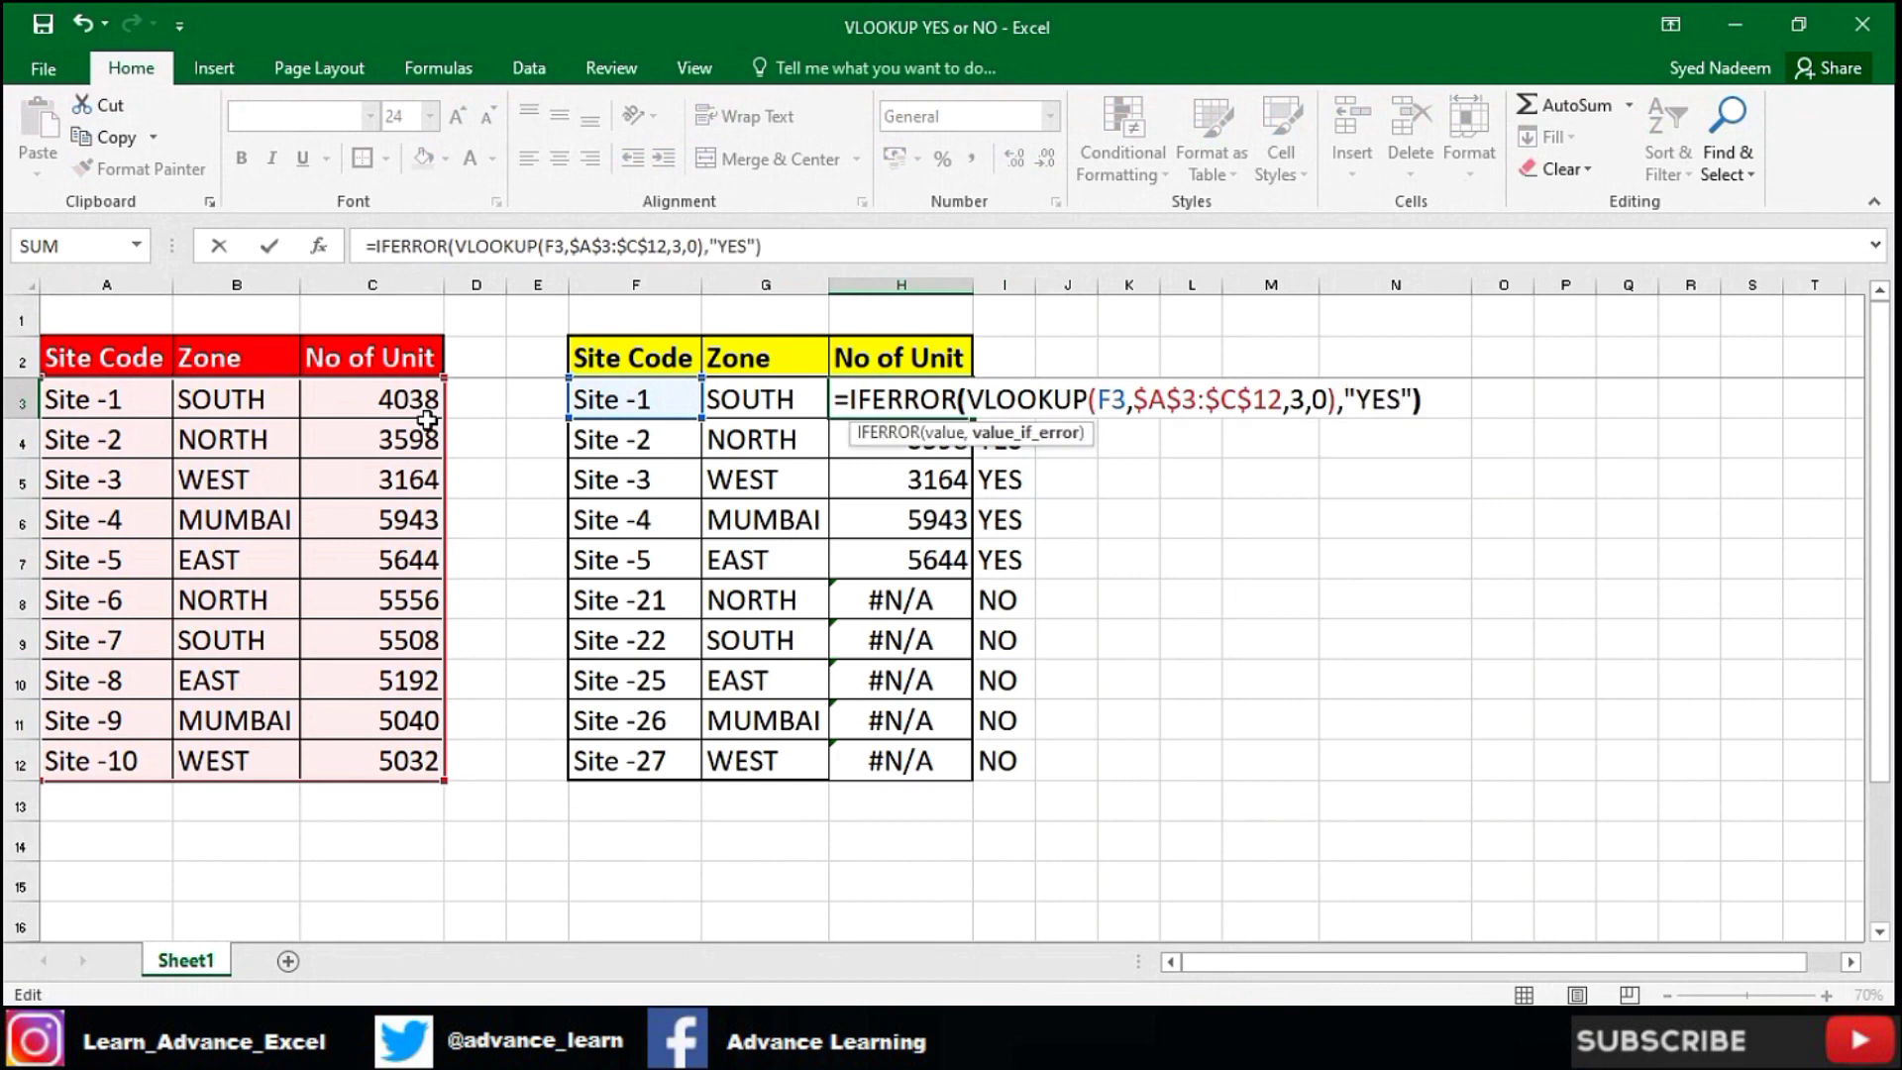
{"action": "key", "text": "ctrl+Return"}
- Copy the IFERROR formula from H3 down through H12
{"action": "key", "text": "ctrl+c"}
{"action": "key", "text": "ctrl+shift+Down"}
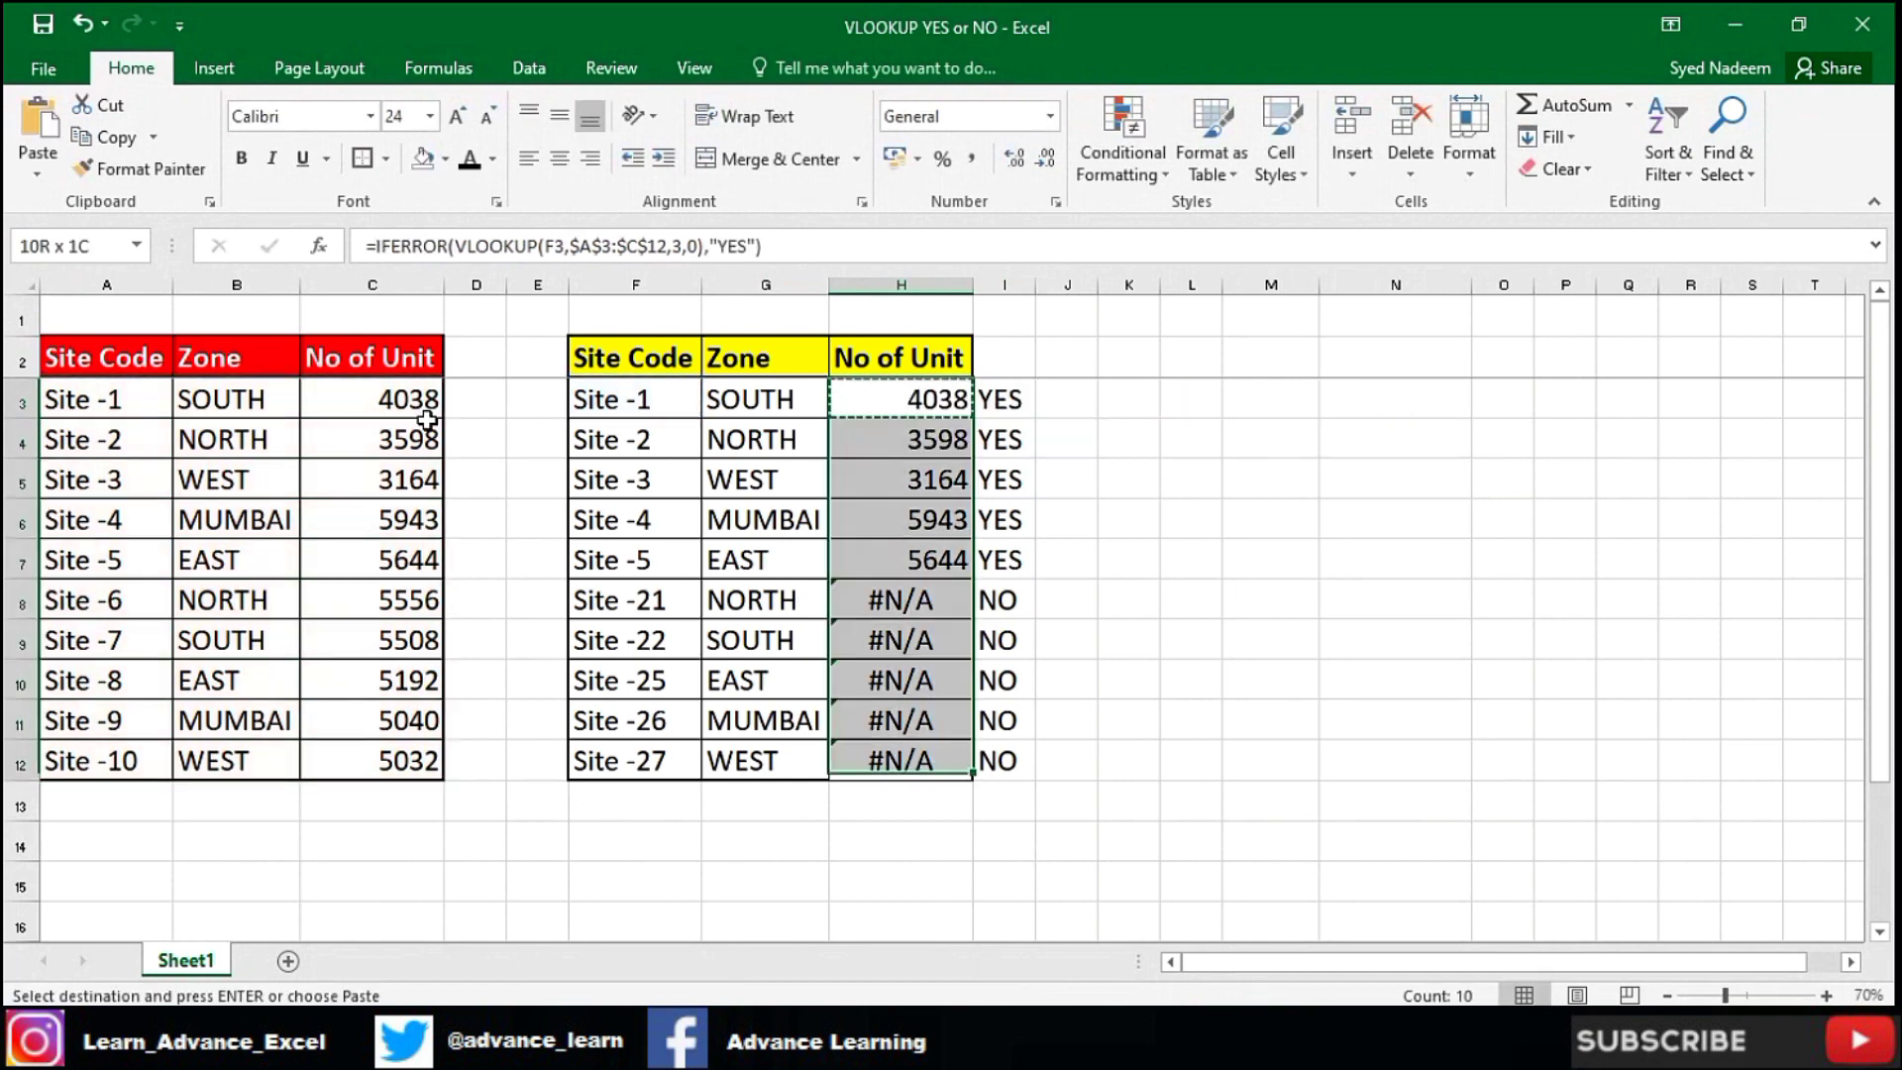
{"action": "key", "text": "ctrl+v"}
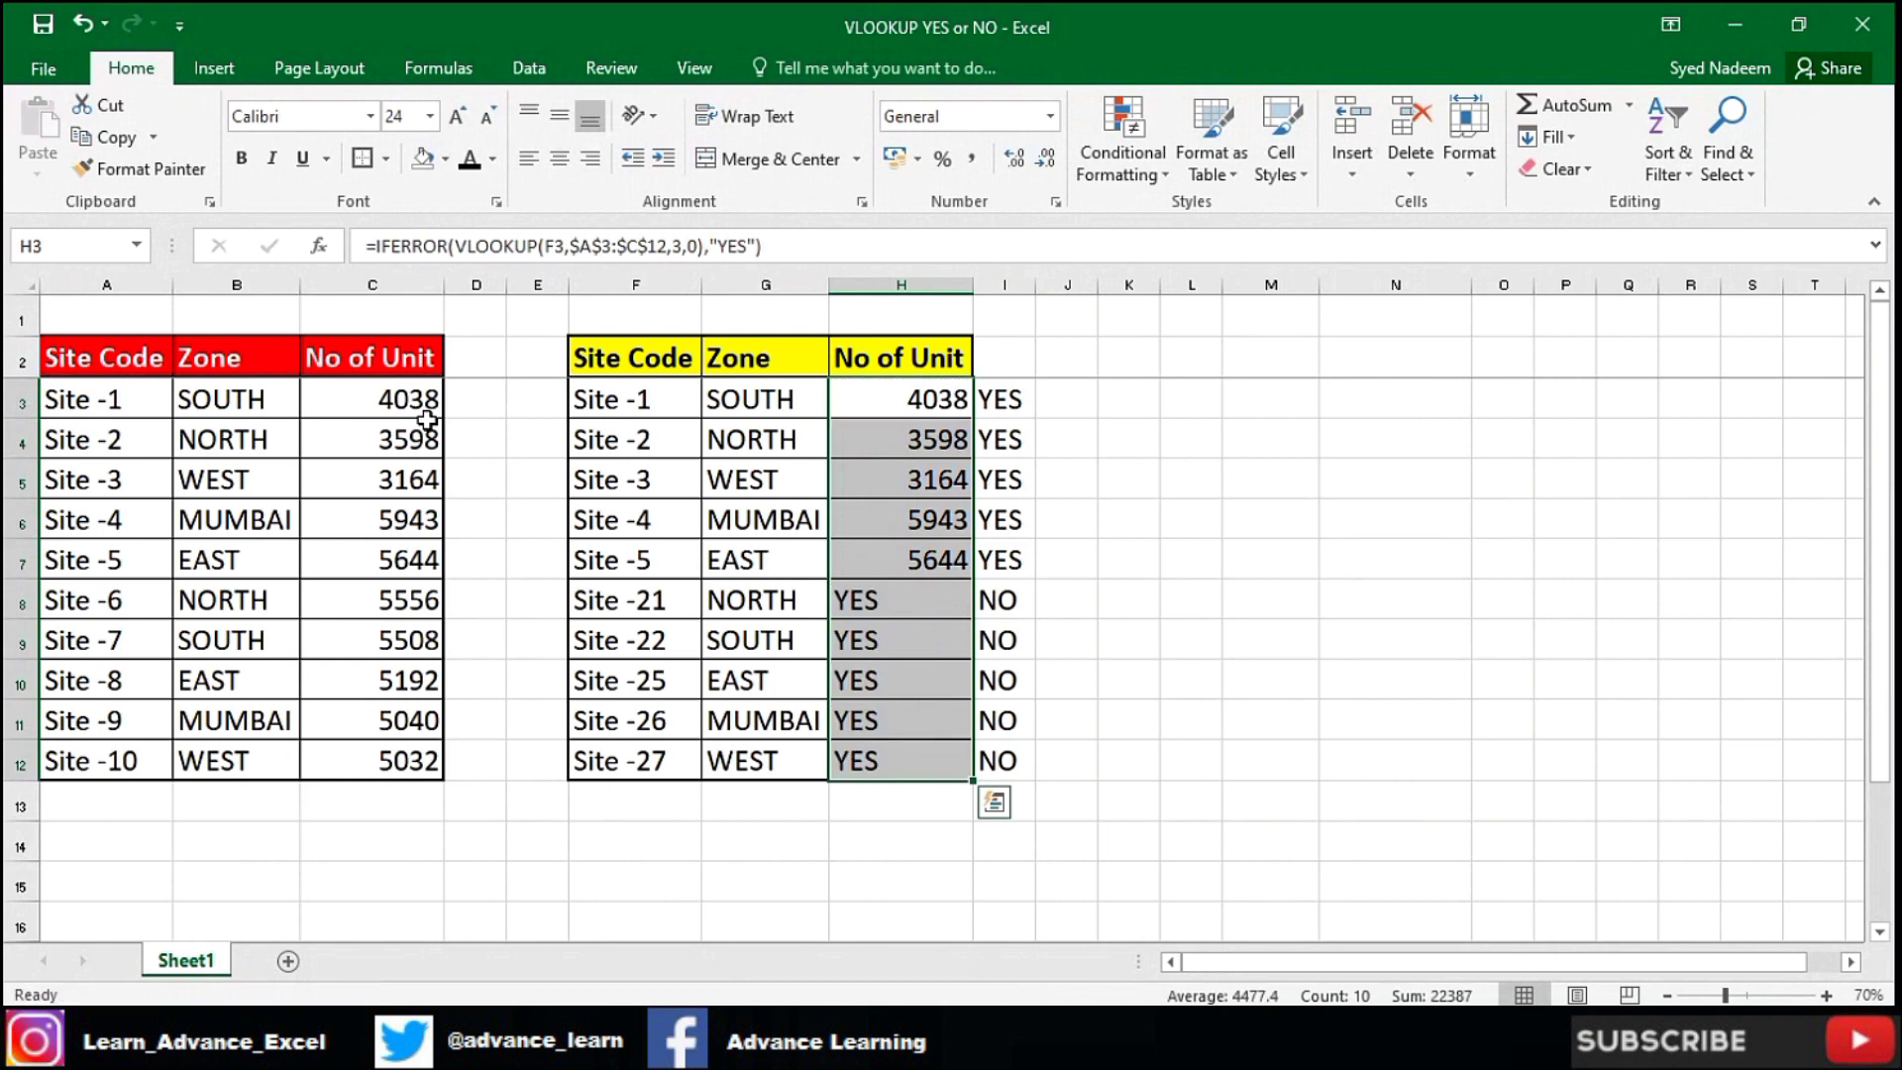
- Change the IFERROR fallback in H3 to "NO" and copy the updated formula down through H12
{"action": "left_click", "coordinate": [915, 399]}
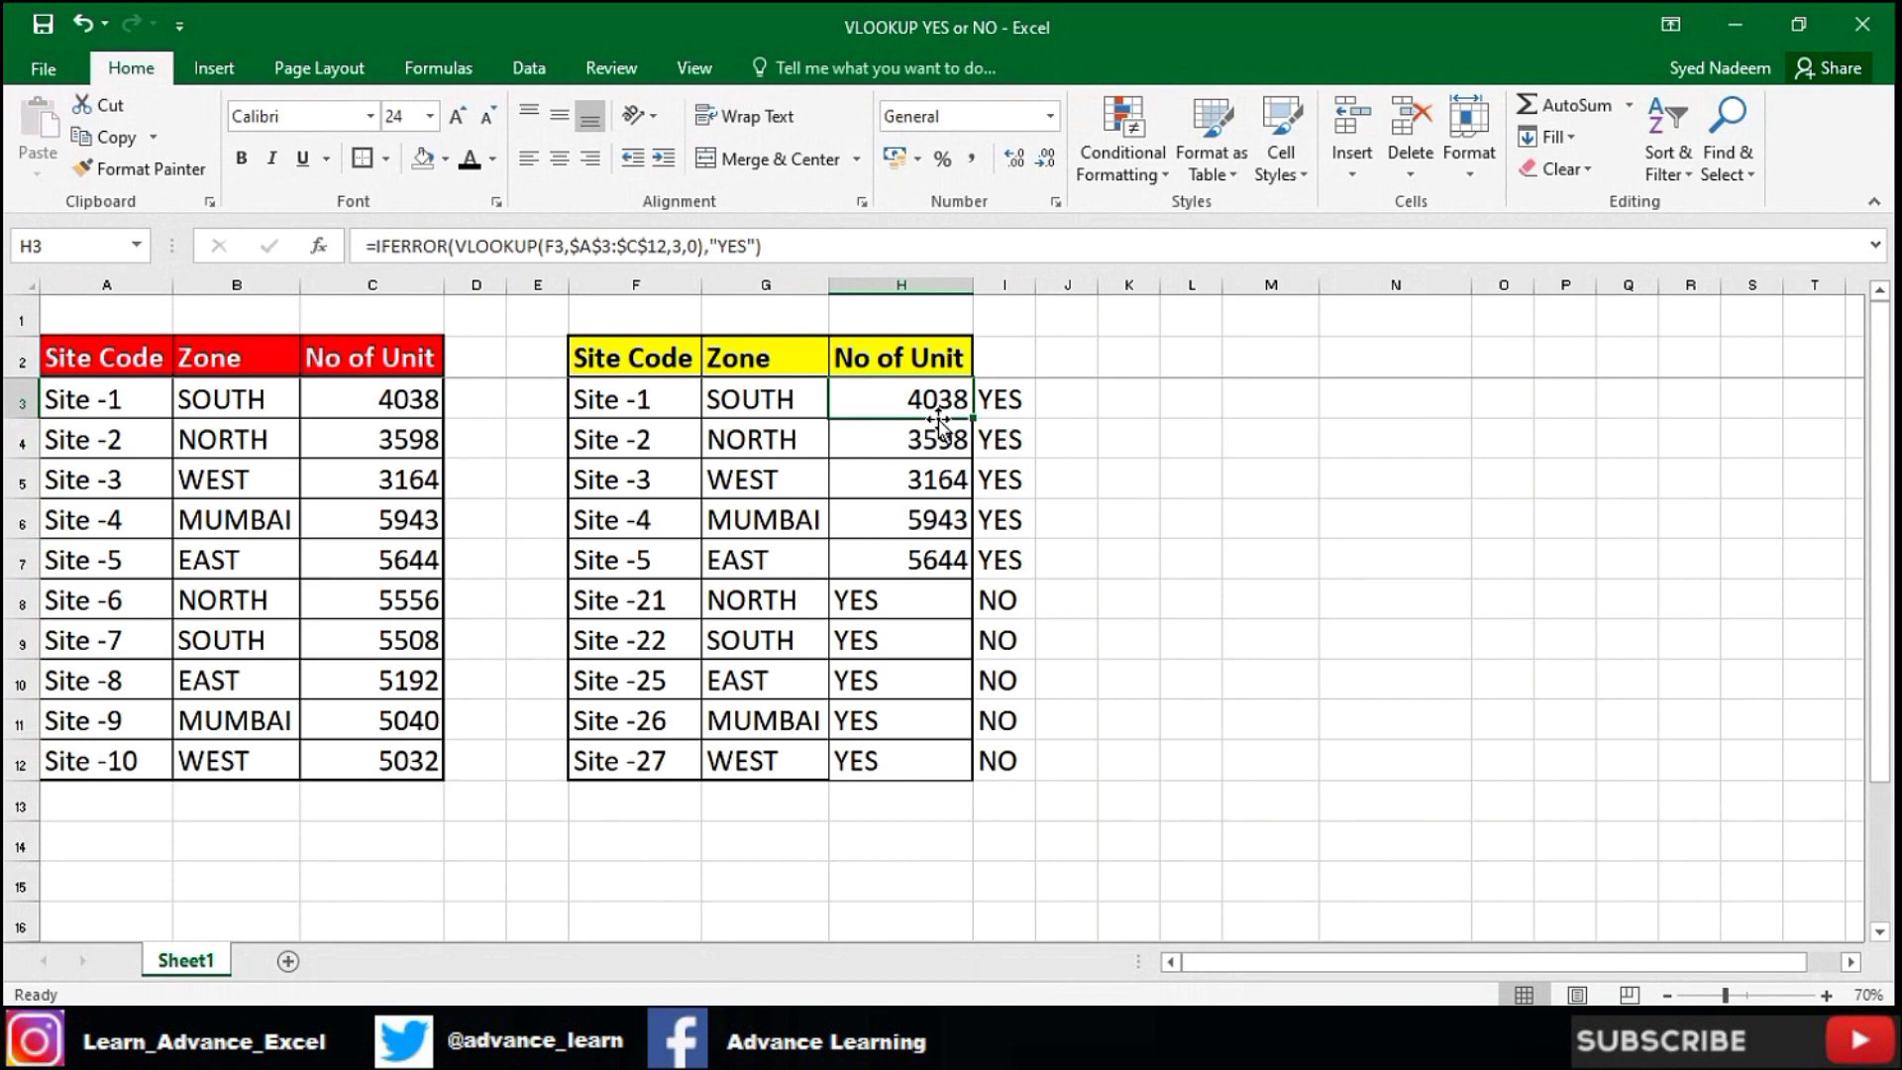
{"action": "key", "text": "F2"}
{"action": "key", "text": "Left"}
{"action": "key", "text": "Left"}
{"action": "key", "text": "shift+Left"}
{"action": "key", "text": "shift+Left"}
{"action": "key", "text": "shift+Left"}
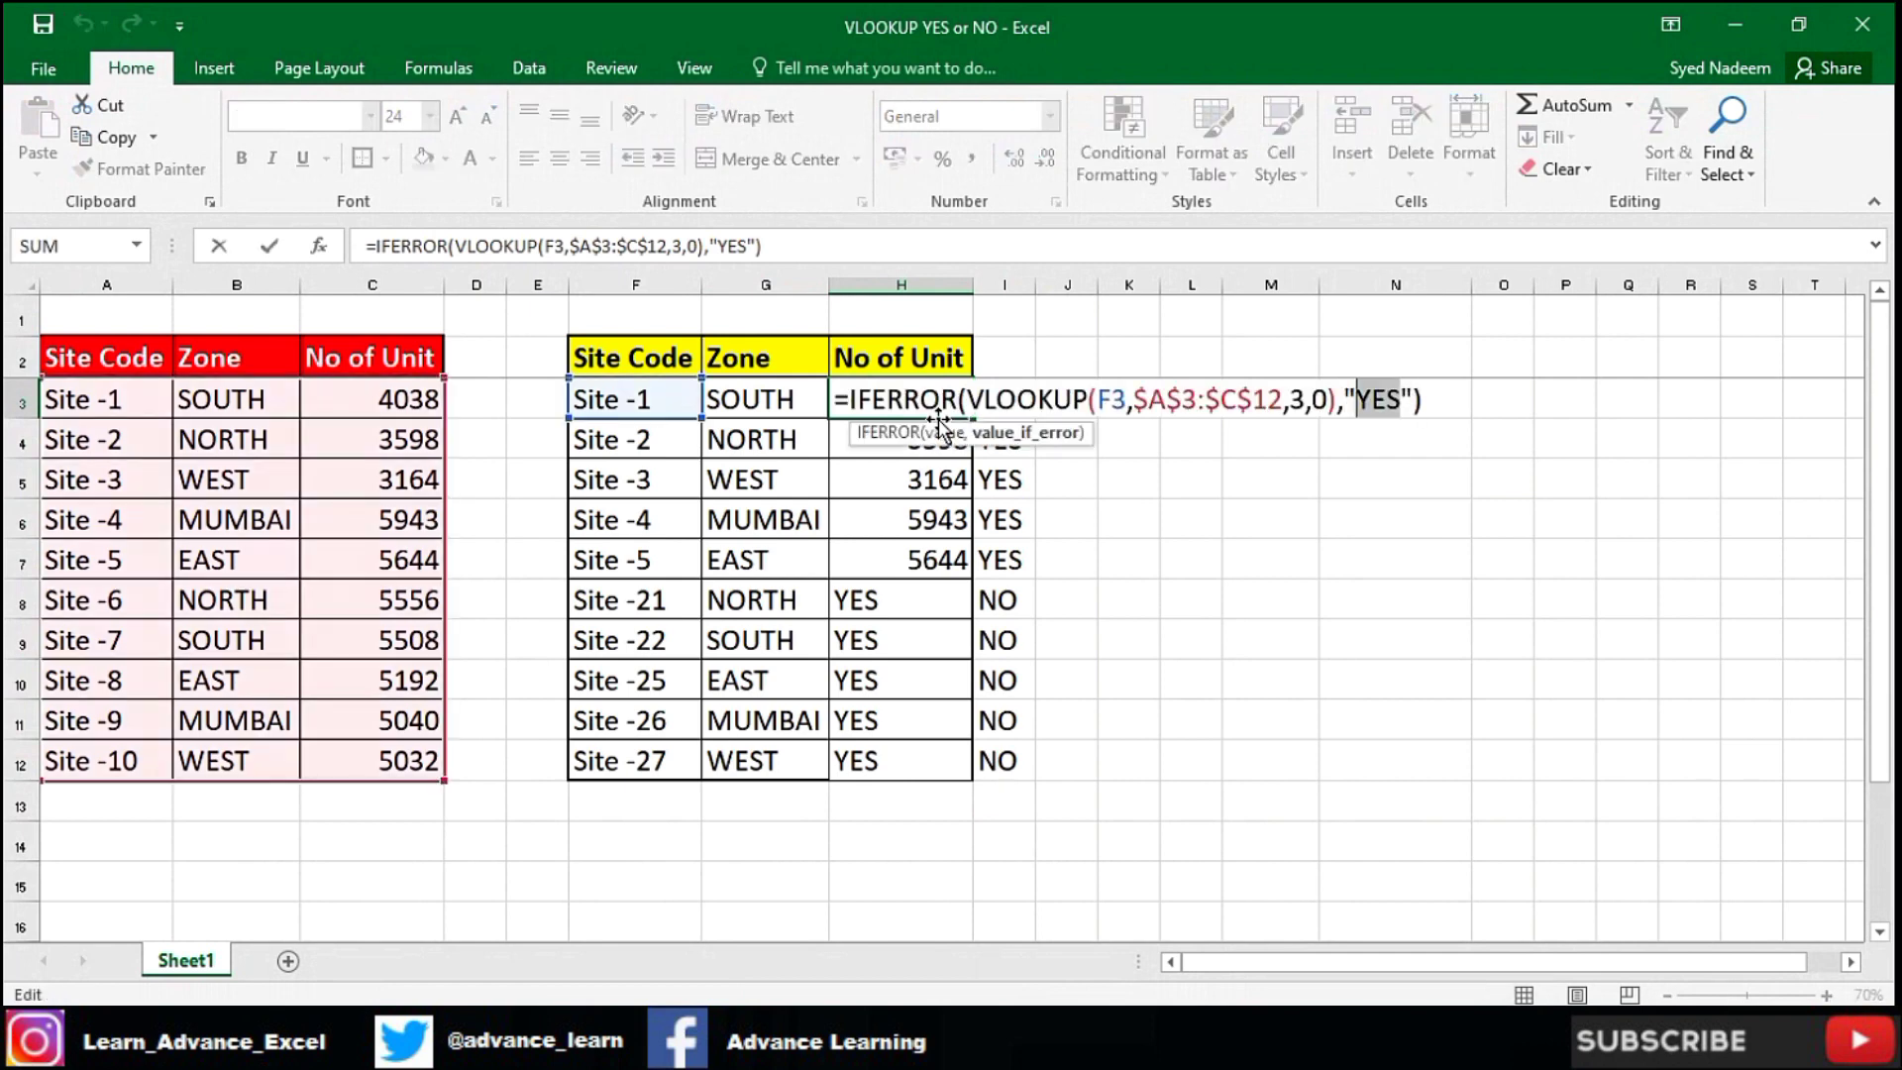
{"action": "type", "text": "NO"}
{"action": "key", "text": "Return"}
{"action": "key", "text": "Up"}
{"action": "key", "text": "ctrl+c"}
{"action": "key", "text": "ctrl+shift+Down"}
{"action": "key", "text": "Return"}
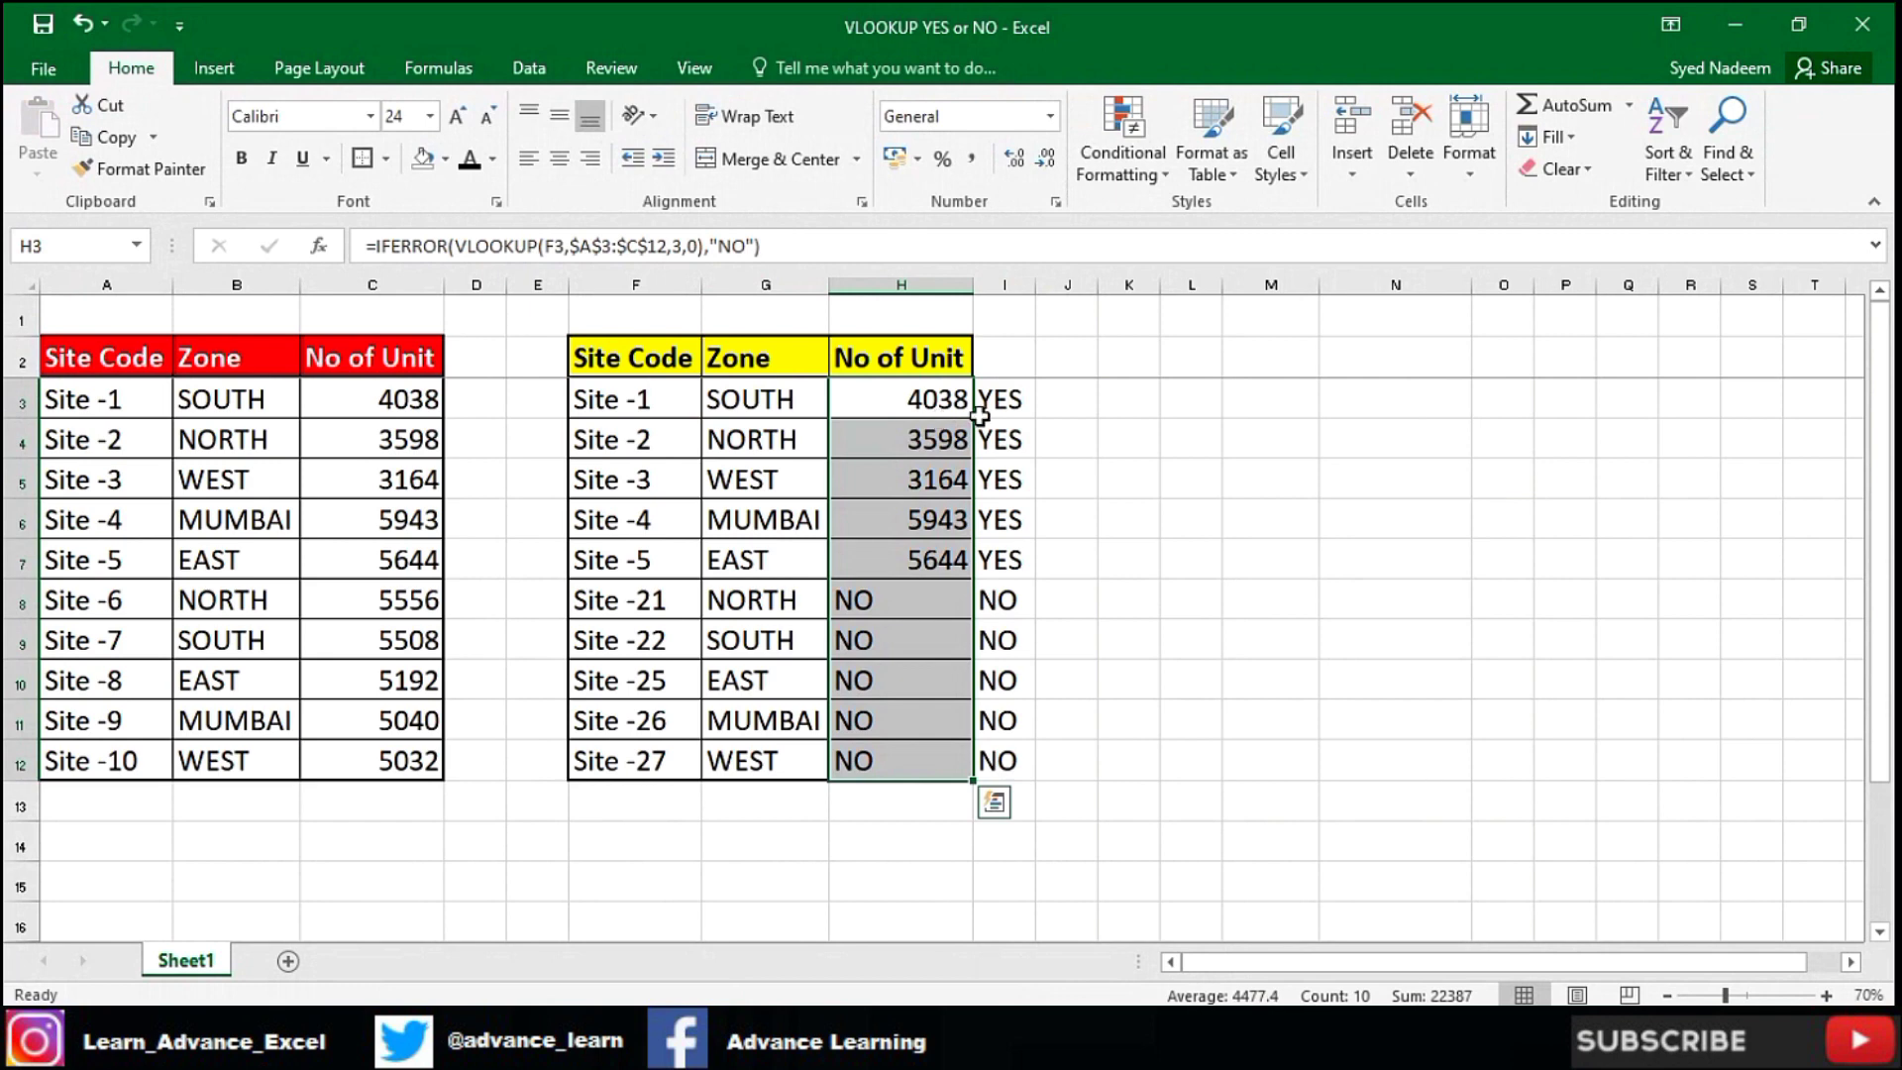
- Compare the lookup results in column H with the expected YES and NO labels in column I
{"action": "left_click", "coordinate": [939, 405]}
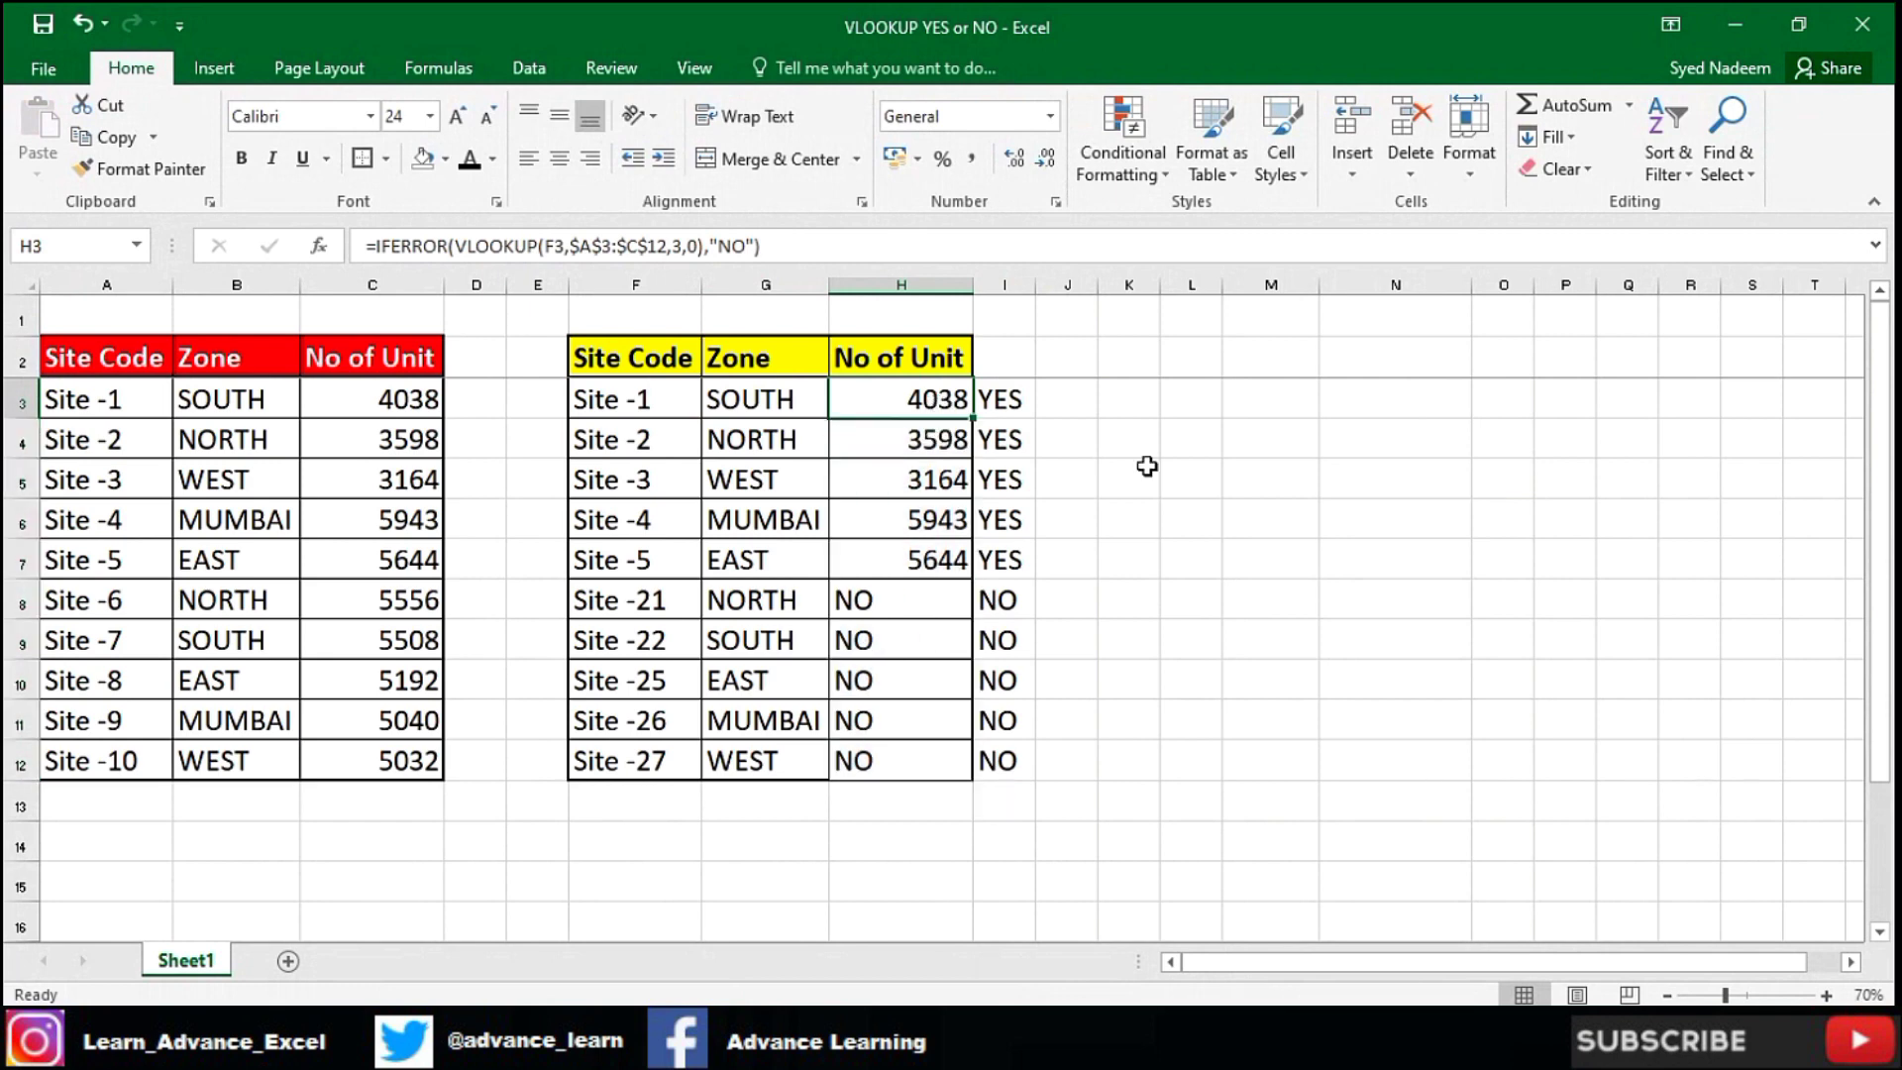
{"action": "key", "text": "Right"}
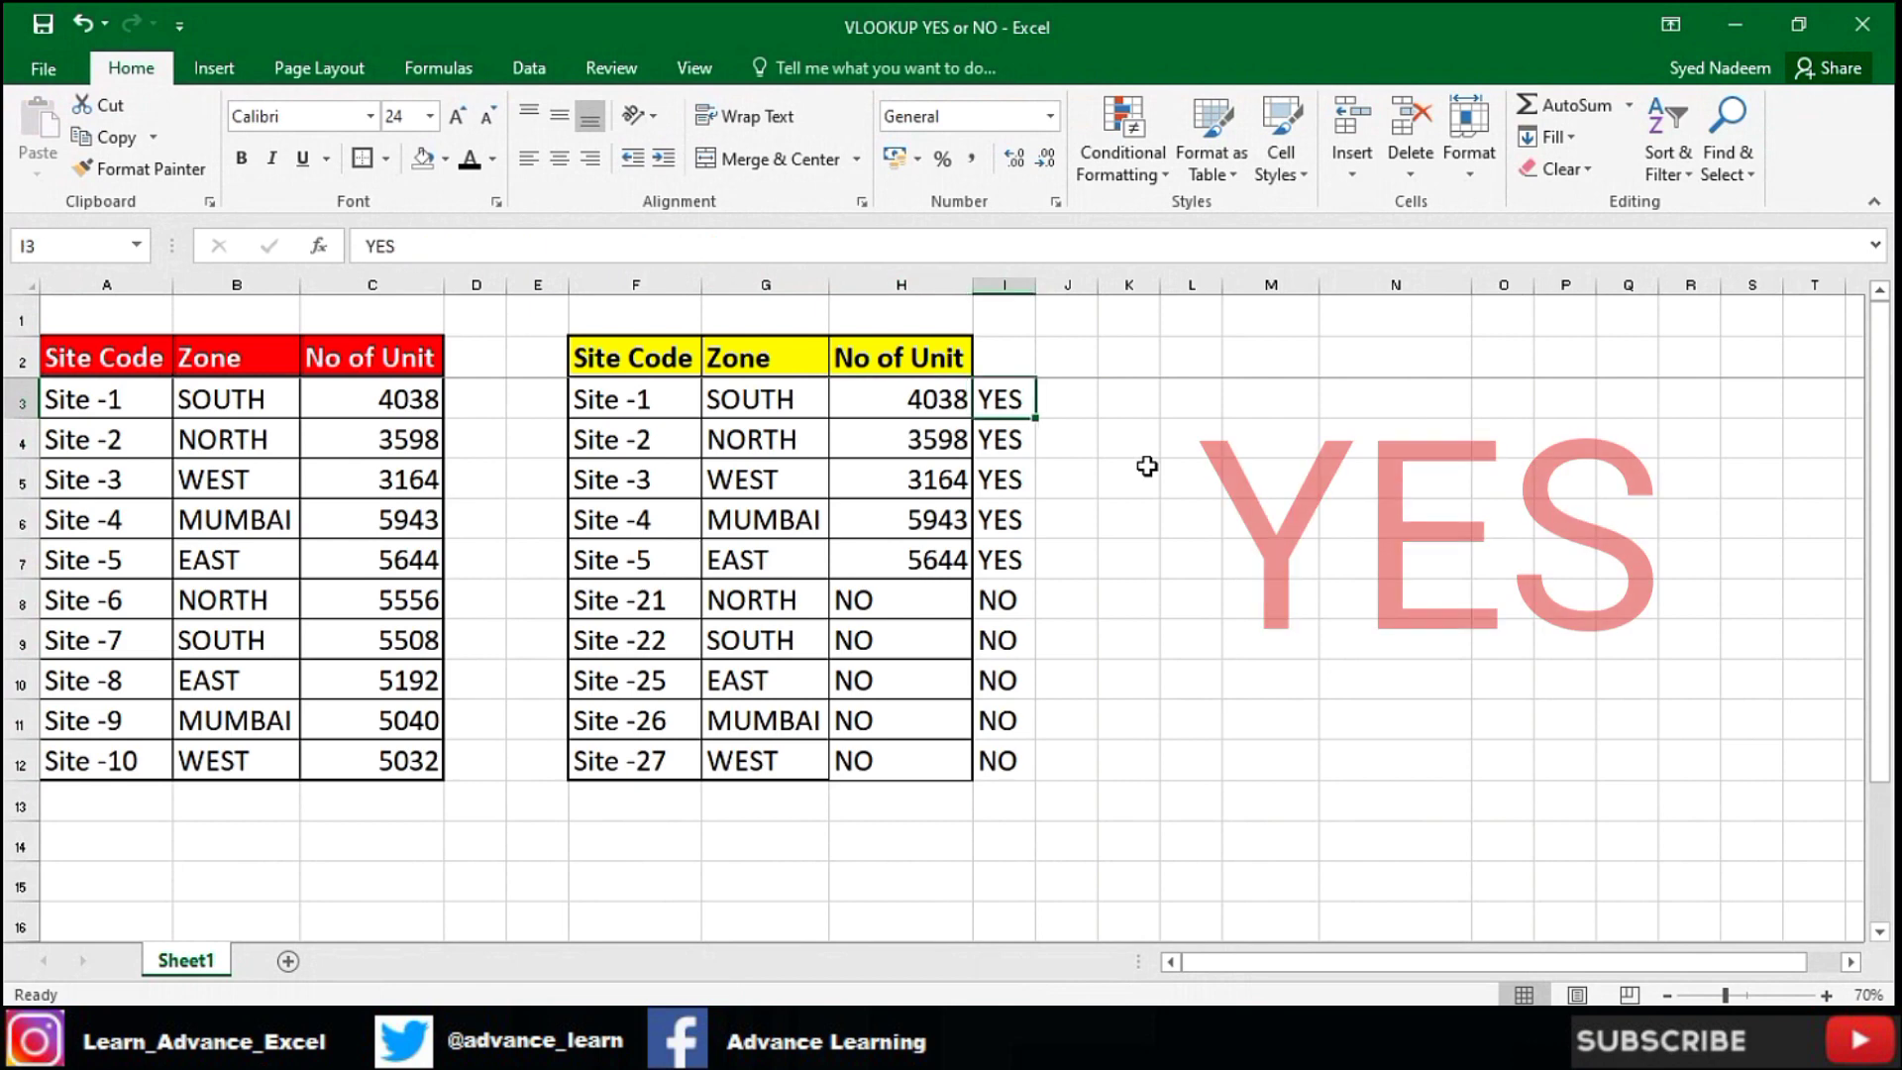
{"action": "key", "text": "Down"}
{"action": "key", "text": "Down"}
{"action": "key", "text": "Down"}
{"action": "key", "text": "Down"}
{"action": "key", "text": "Down"}
{"action": "key", "text": "Down"}
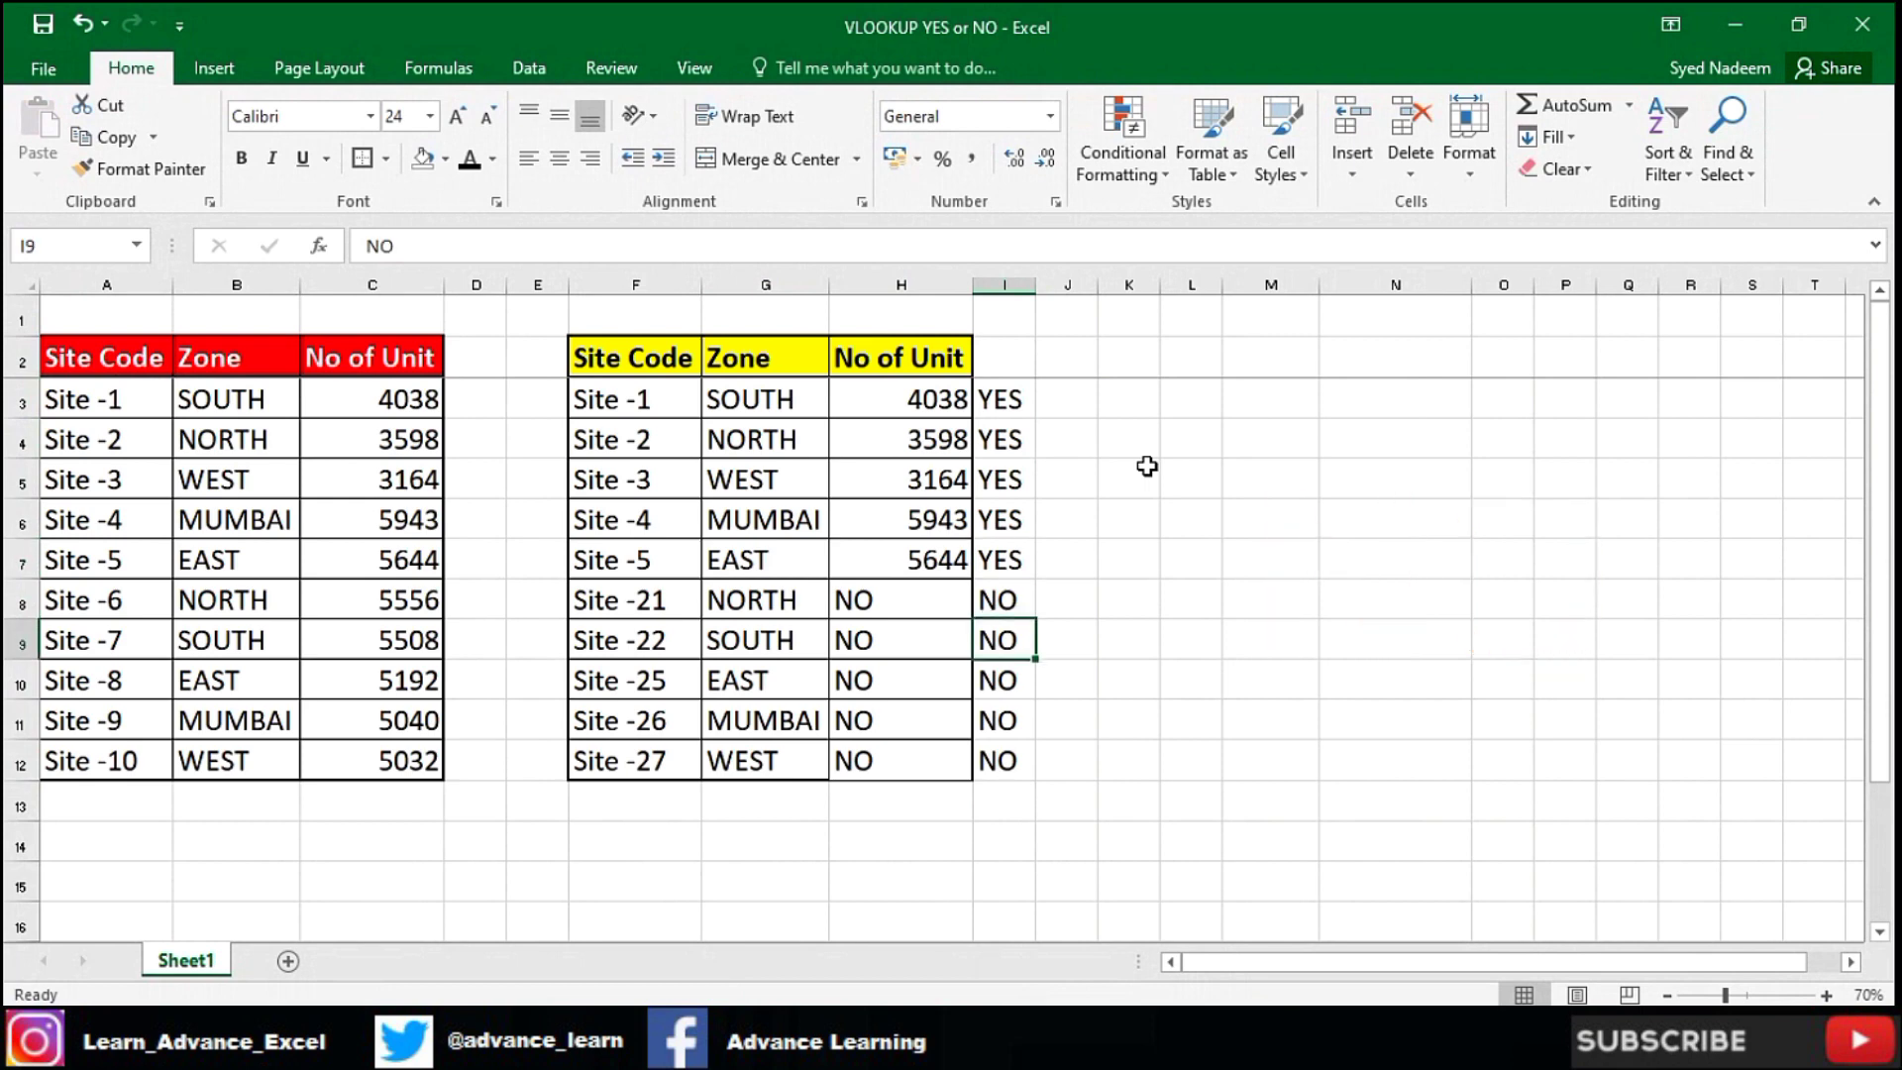
- Clear the lookup formulas and the YES/NO labels from H3:I12
{"action": "key", "text": "ctrl+Up"}
{"action": "key", "text": "Left"}
{"action": "key", "text": "shift+Right"}
{"action": "key", "text": "ctrl+shift+Down"}
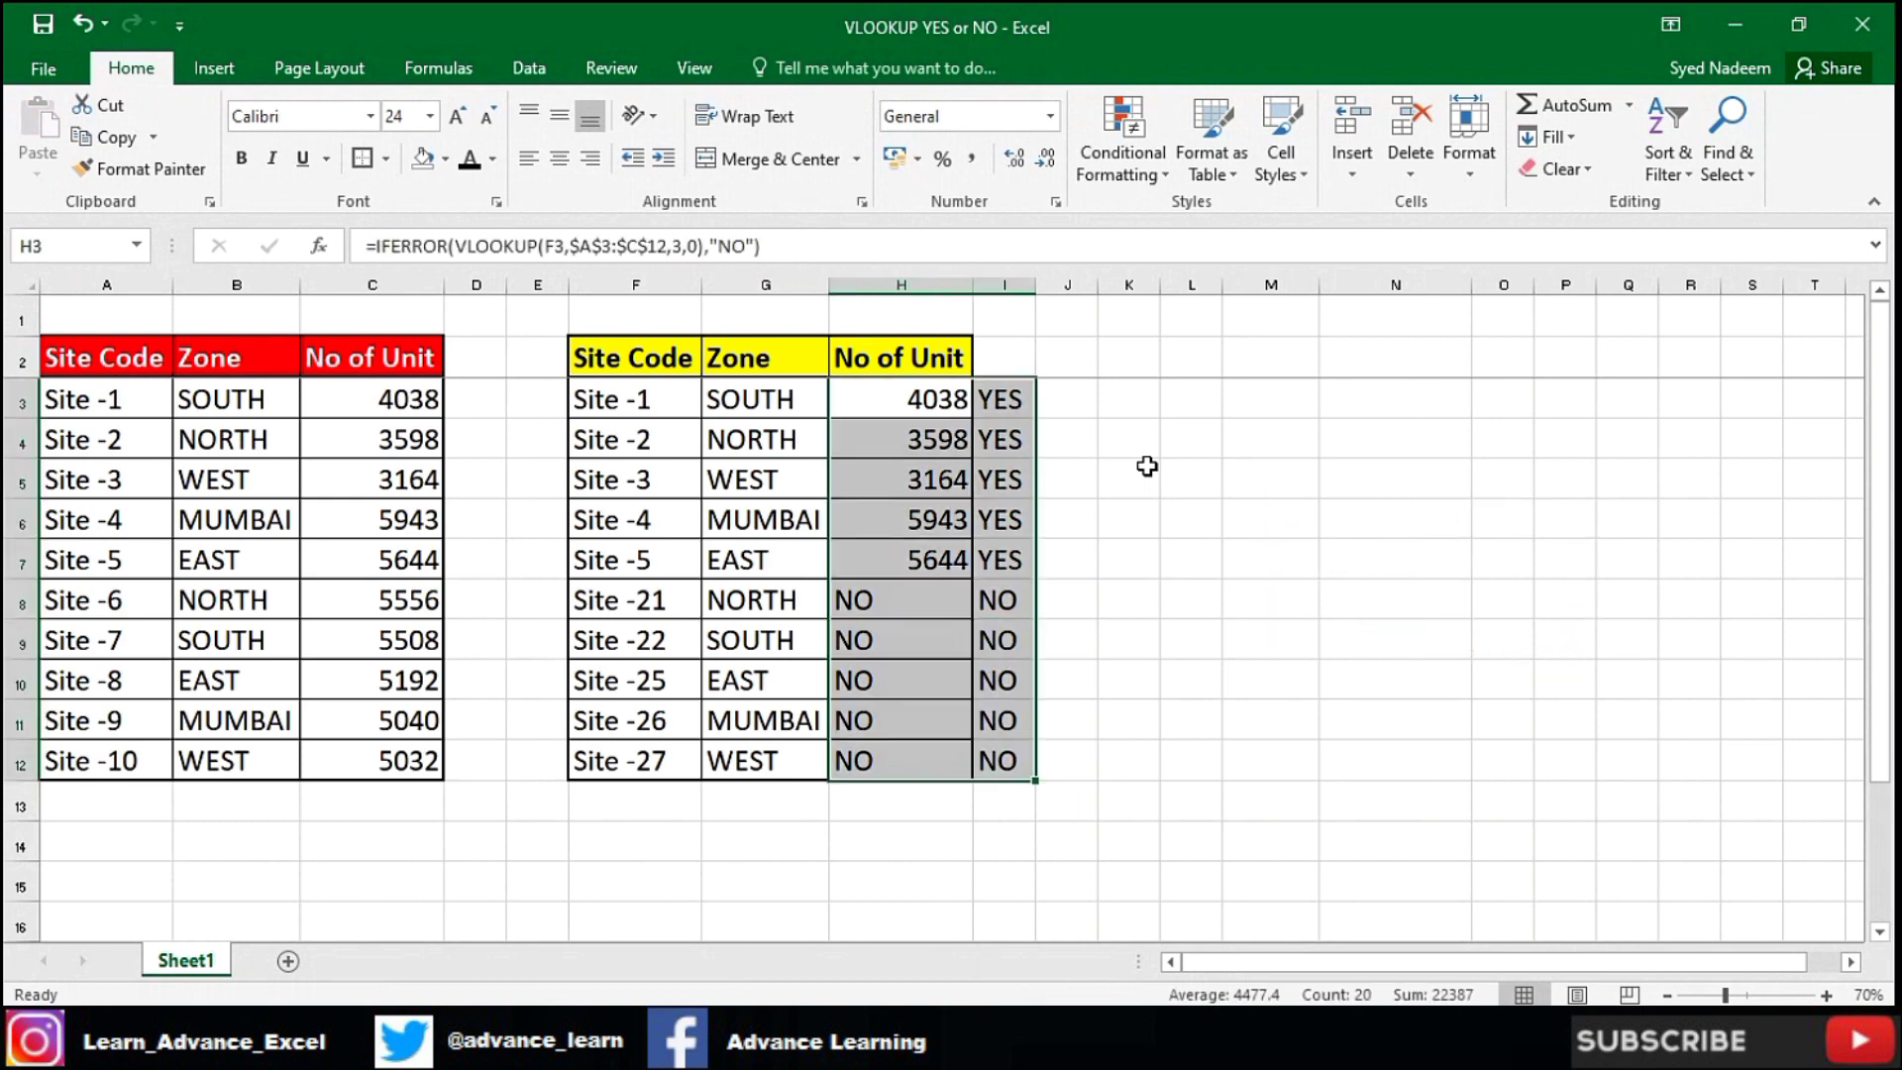
{"action": "key", "text": "Delete"}
{"action": "key", "text": "ctrl+shift+Up"}
{"action": "key", "text": "shift+Left"}
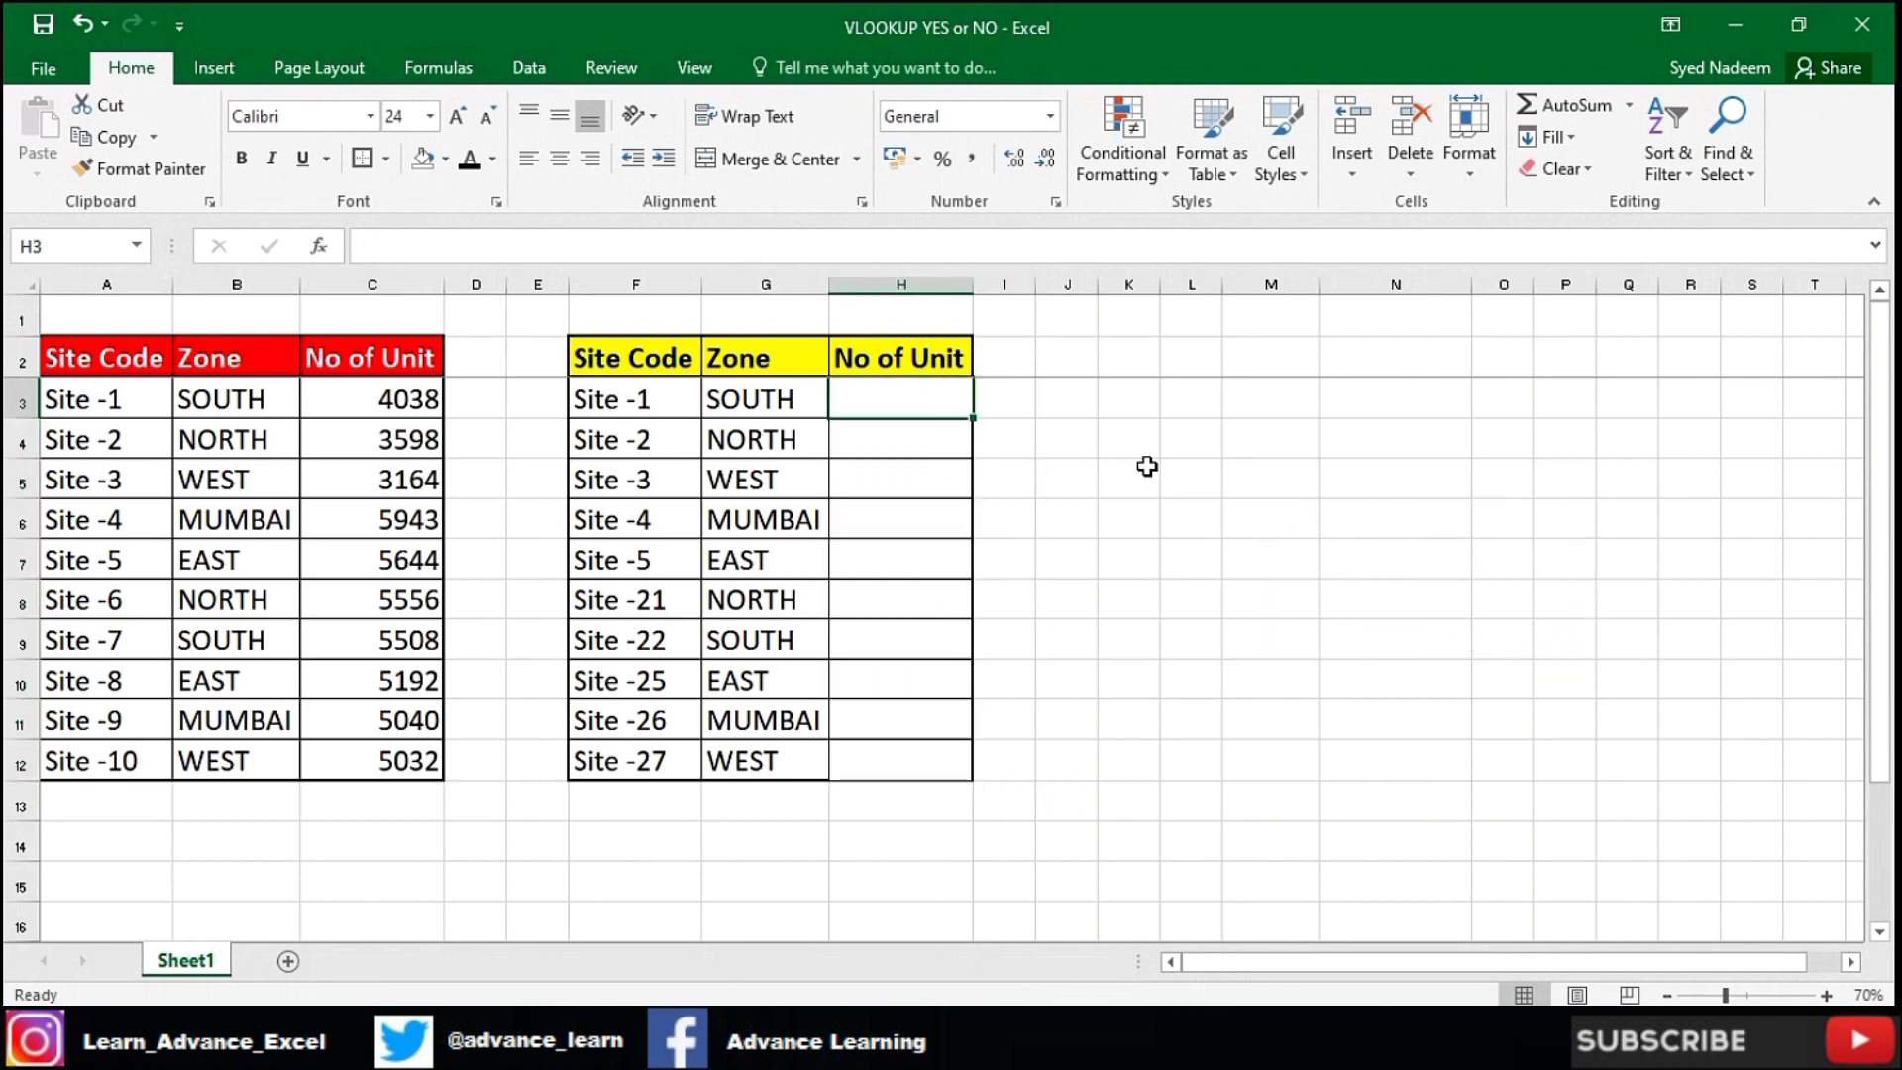
- Enter =VLOOKUP(F3,$A$3:$C$12,3,0) in the cleared cell H3, looking up the site code in the first table
{"action": "type", "text": "=vl"}
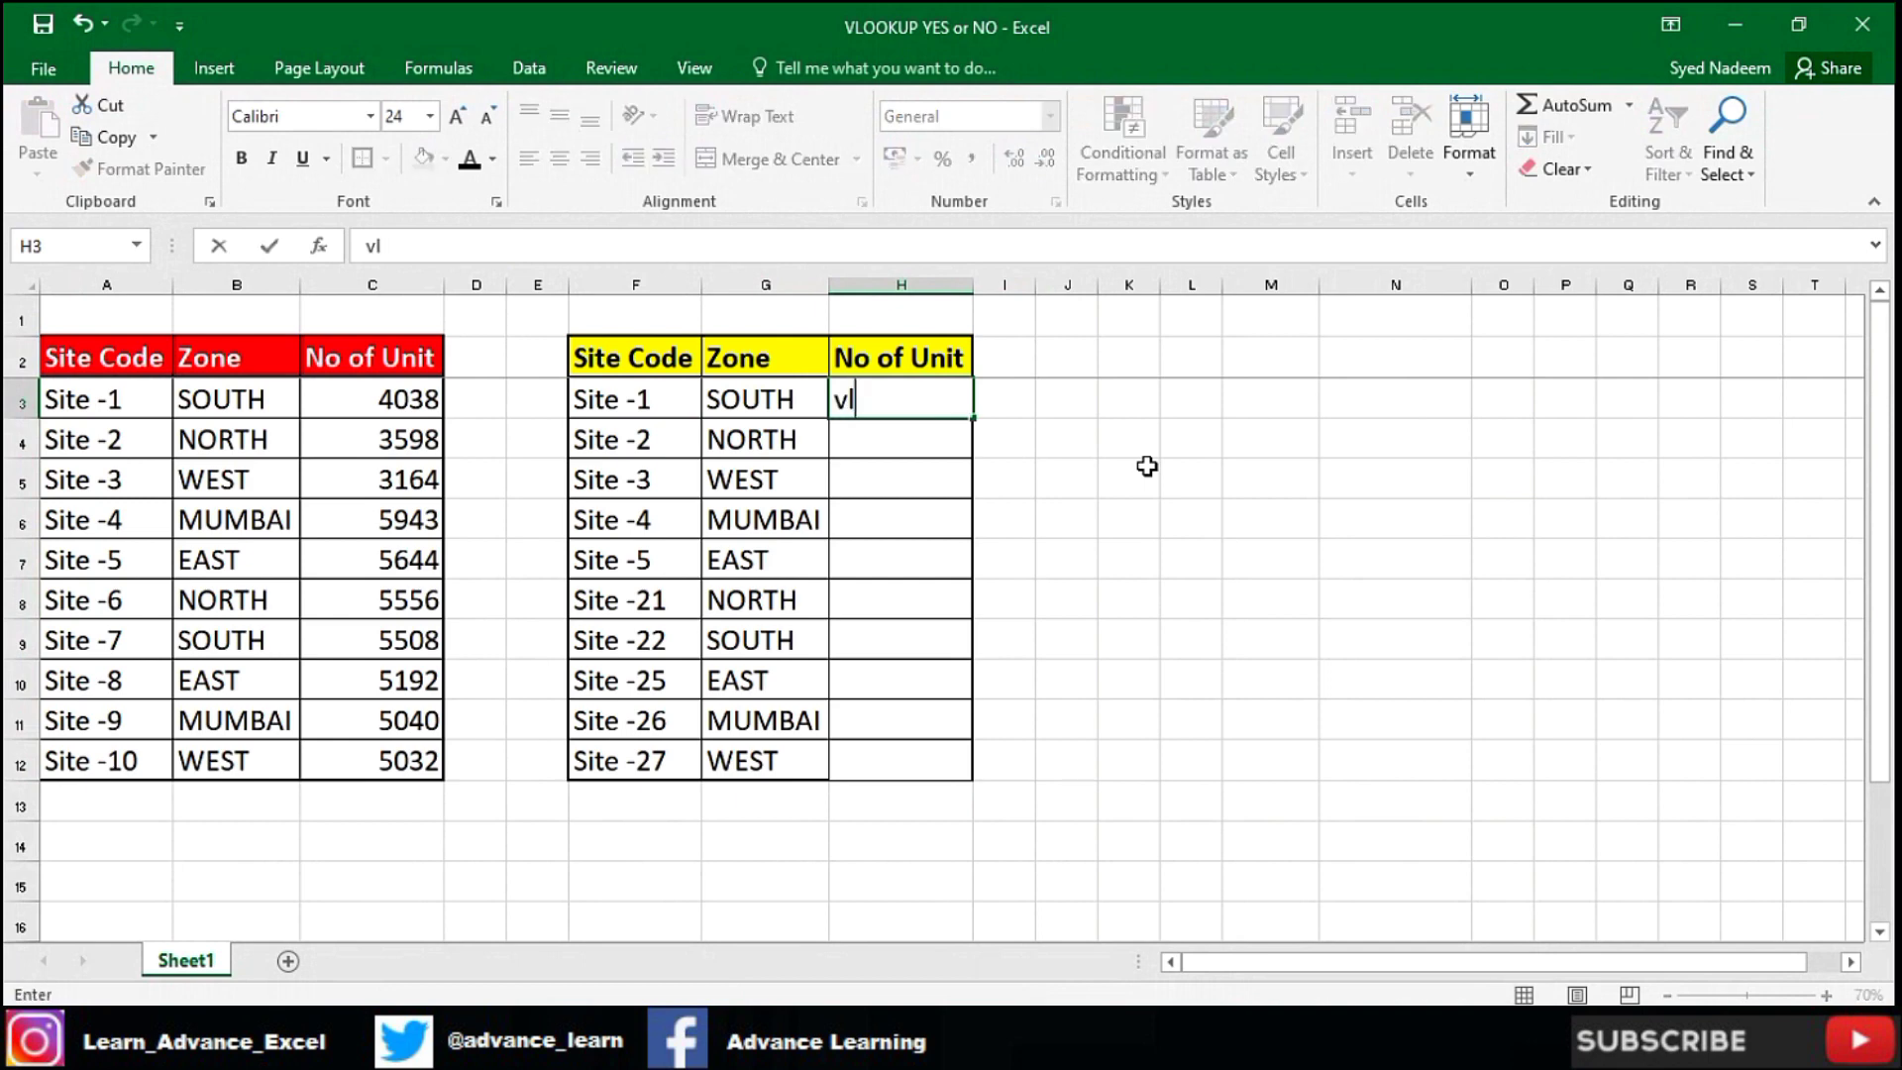
{"action": "key", "text": "Tab"}
{"action": "key", "text": "Left"}
{"action": "key", "text": "Left"}
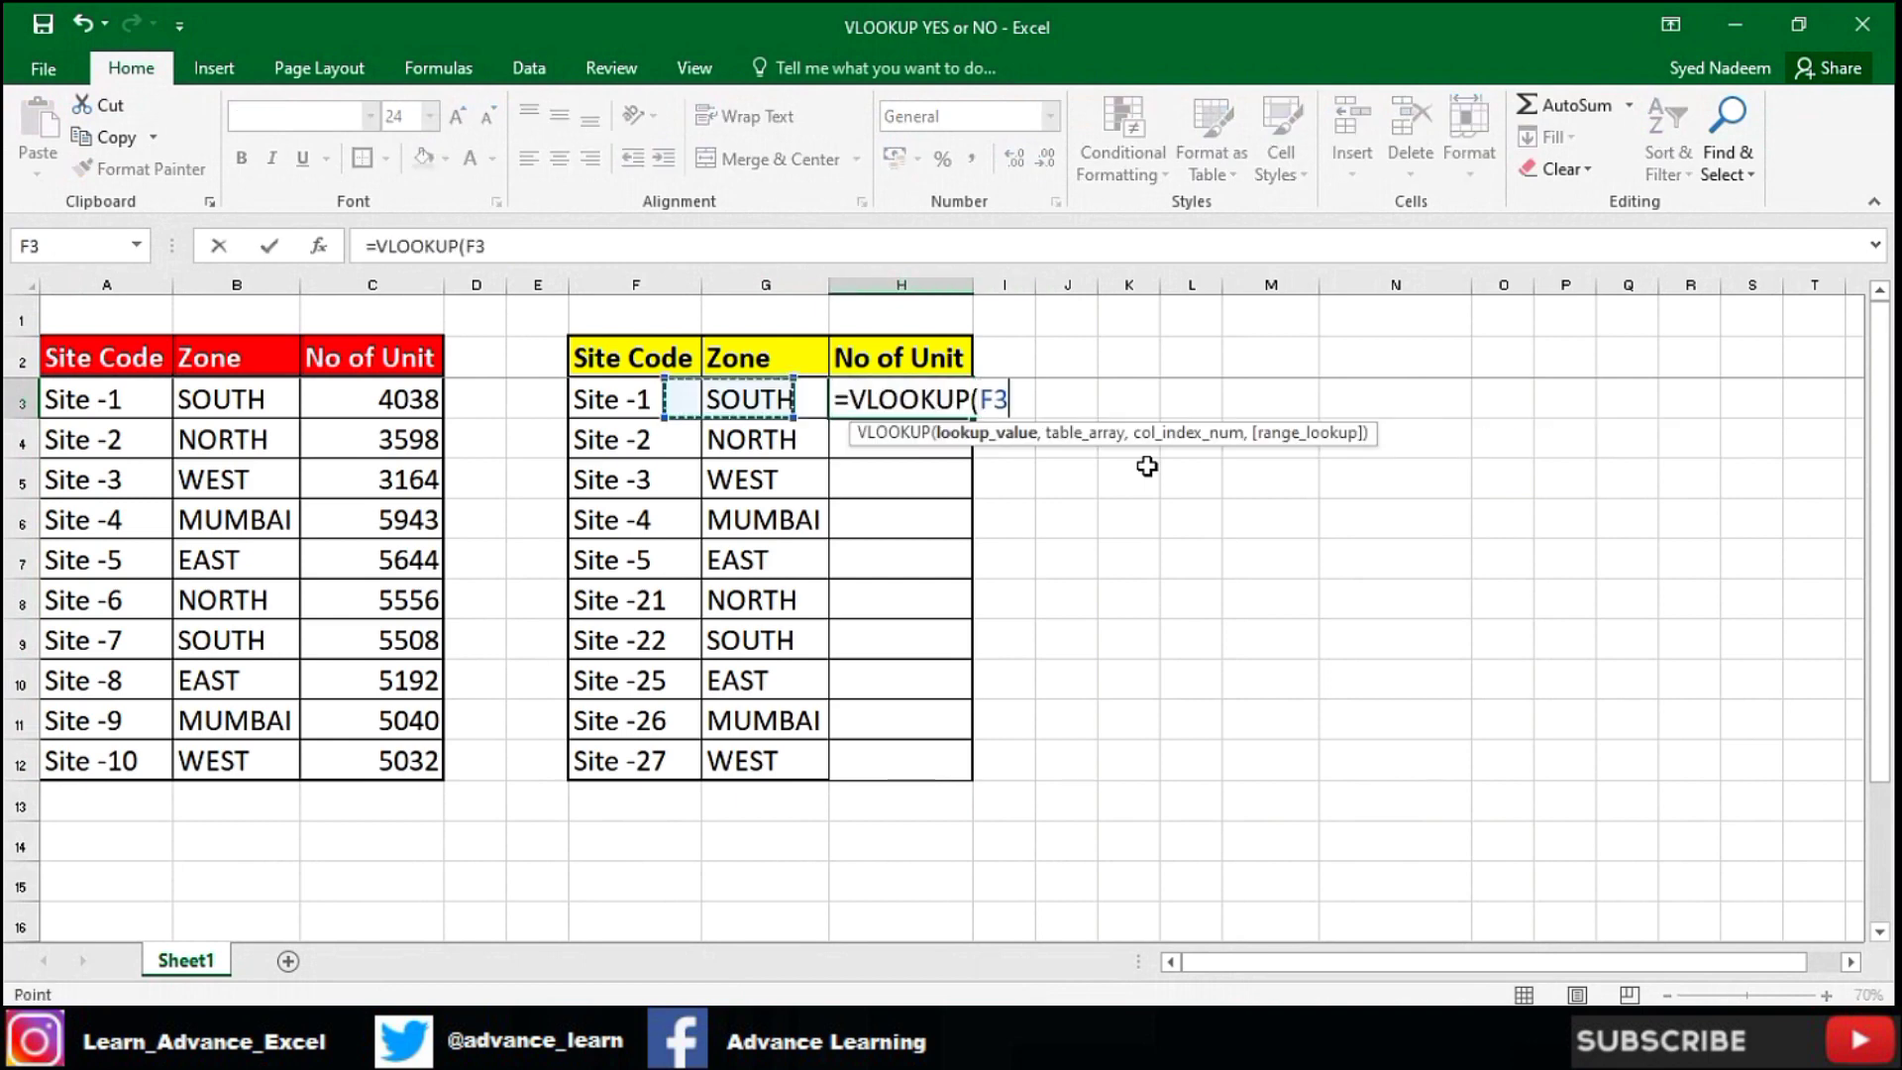
{"action": "type", "text": ","}
{"action": "key", "text": "Left"}
{"action": "key", "text": "Left"}
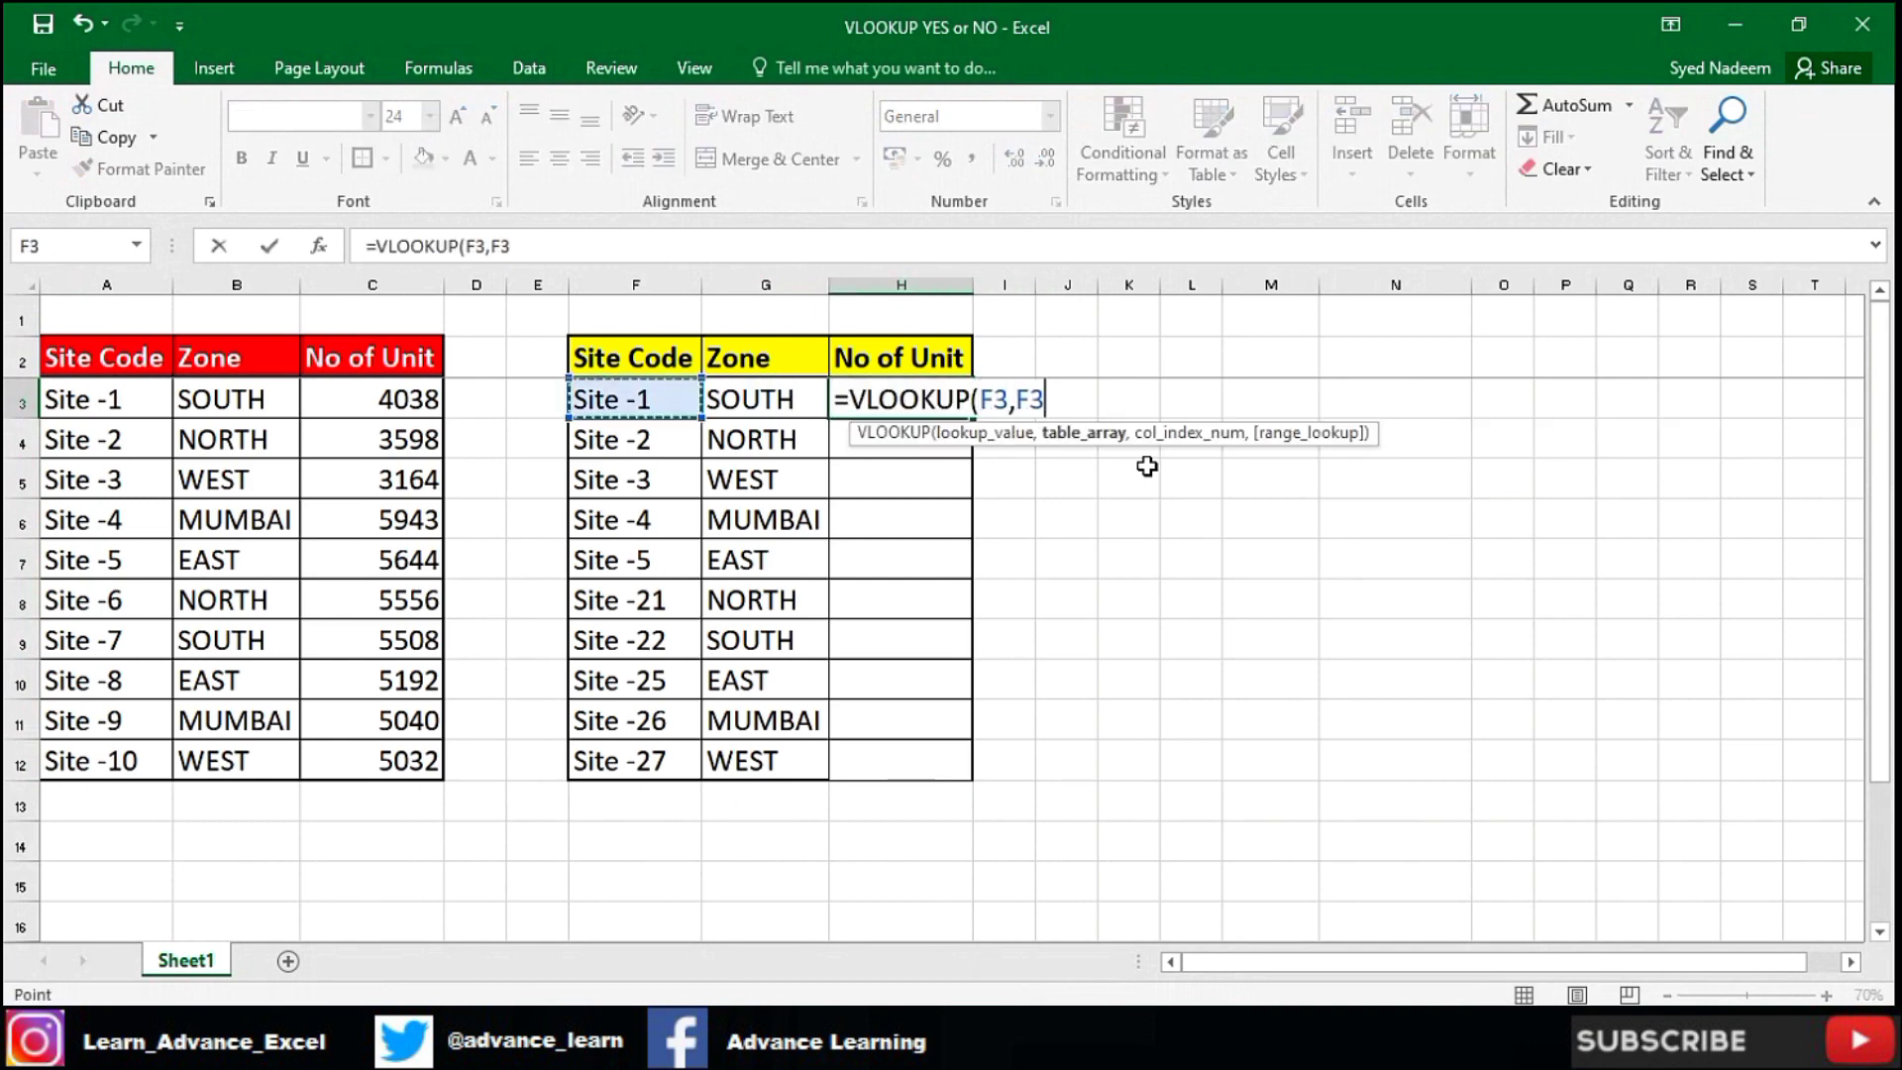
{"action": "key", "text": "Left"}
{"action": "key", "text": "Left"}
{"action": "key", "text": "Left"}
{"action": "key", "text": "Left"}
{"action": "key", "text": "Left"}
{"action": "key", "text": "shift+Right"}
{"action": "key", "text": "shift+Right"}
{"action": "key", "text": "shift+Down"}
{"action": "key", "text": "shift+Down"}
{"action": "key", "text": "shift+Down"}
{"action": "key", "text": "shift+Down"}
{"action": "key", "text": "shift+Down"}
{"action": "key", "text": "shift+Down"}
{"action": "key", "text": "shift+Down"}
{"action": "key", "text": "shift+Down"}
{"action": "key", "text": "shift+Down"}
{"action": "key", "text": "F4"}
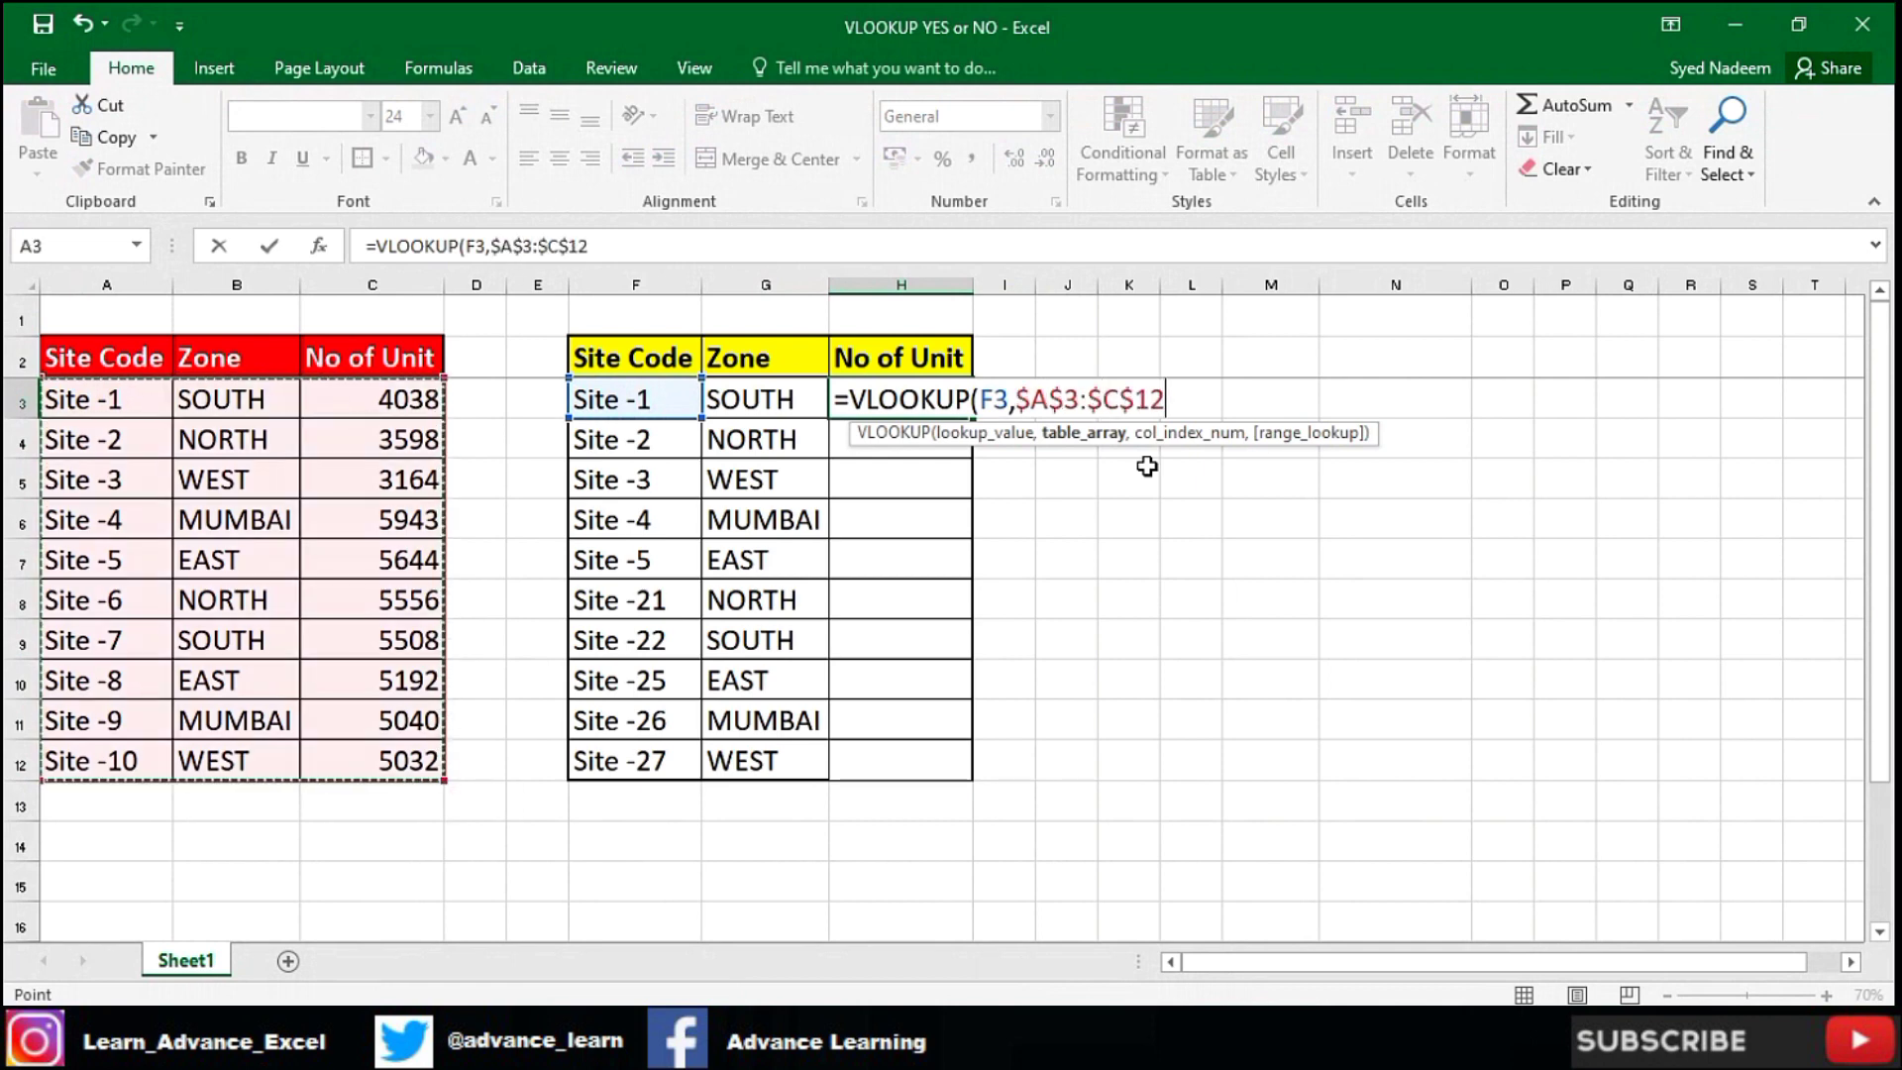
{"action": "type", "text": ",3,0)"}
{"action": "key", "text": "ctrl+Return"}
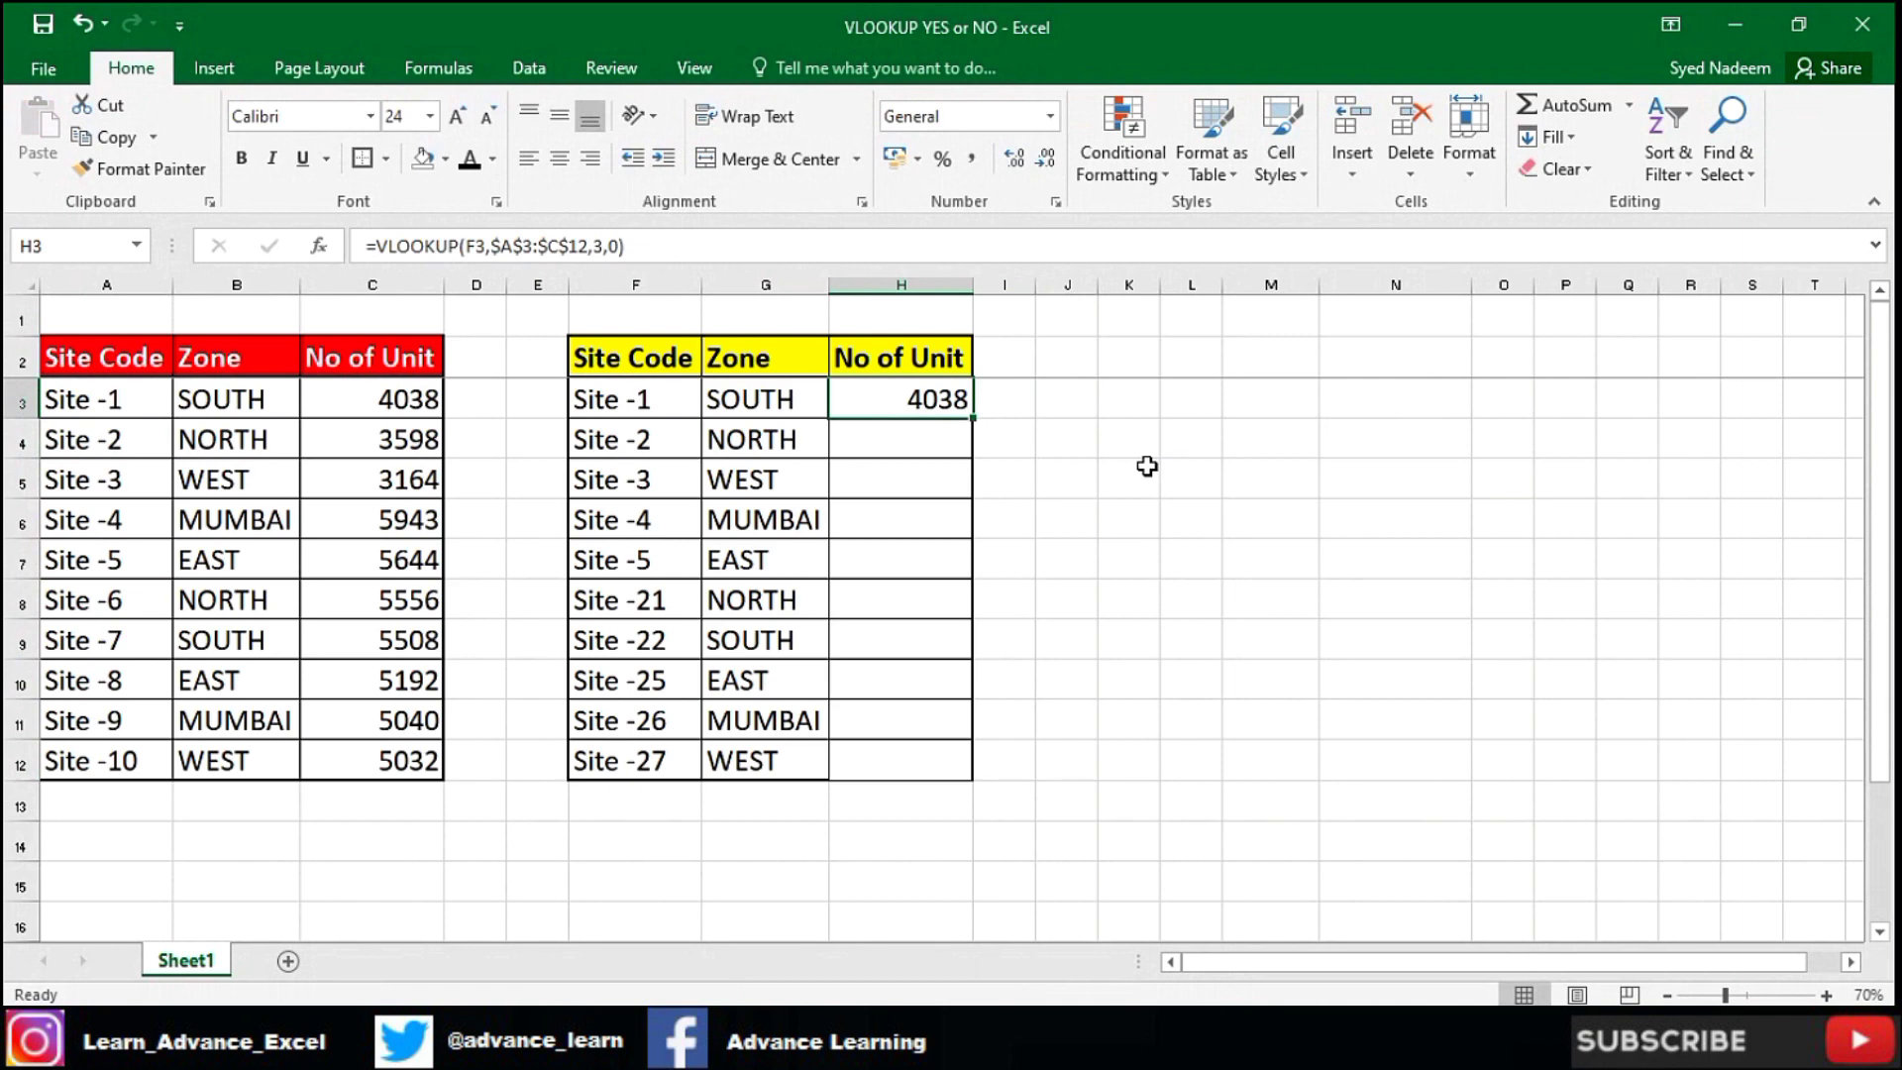
- Wrap the VLOOKUP in H3 in an IFERROR function with a nested IF, making the lookup the IF's logical test
{"action": "key", "text": "F2"}
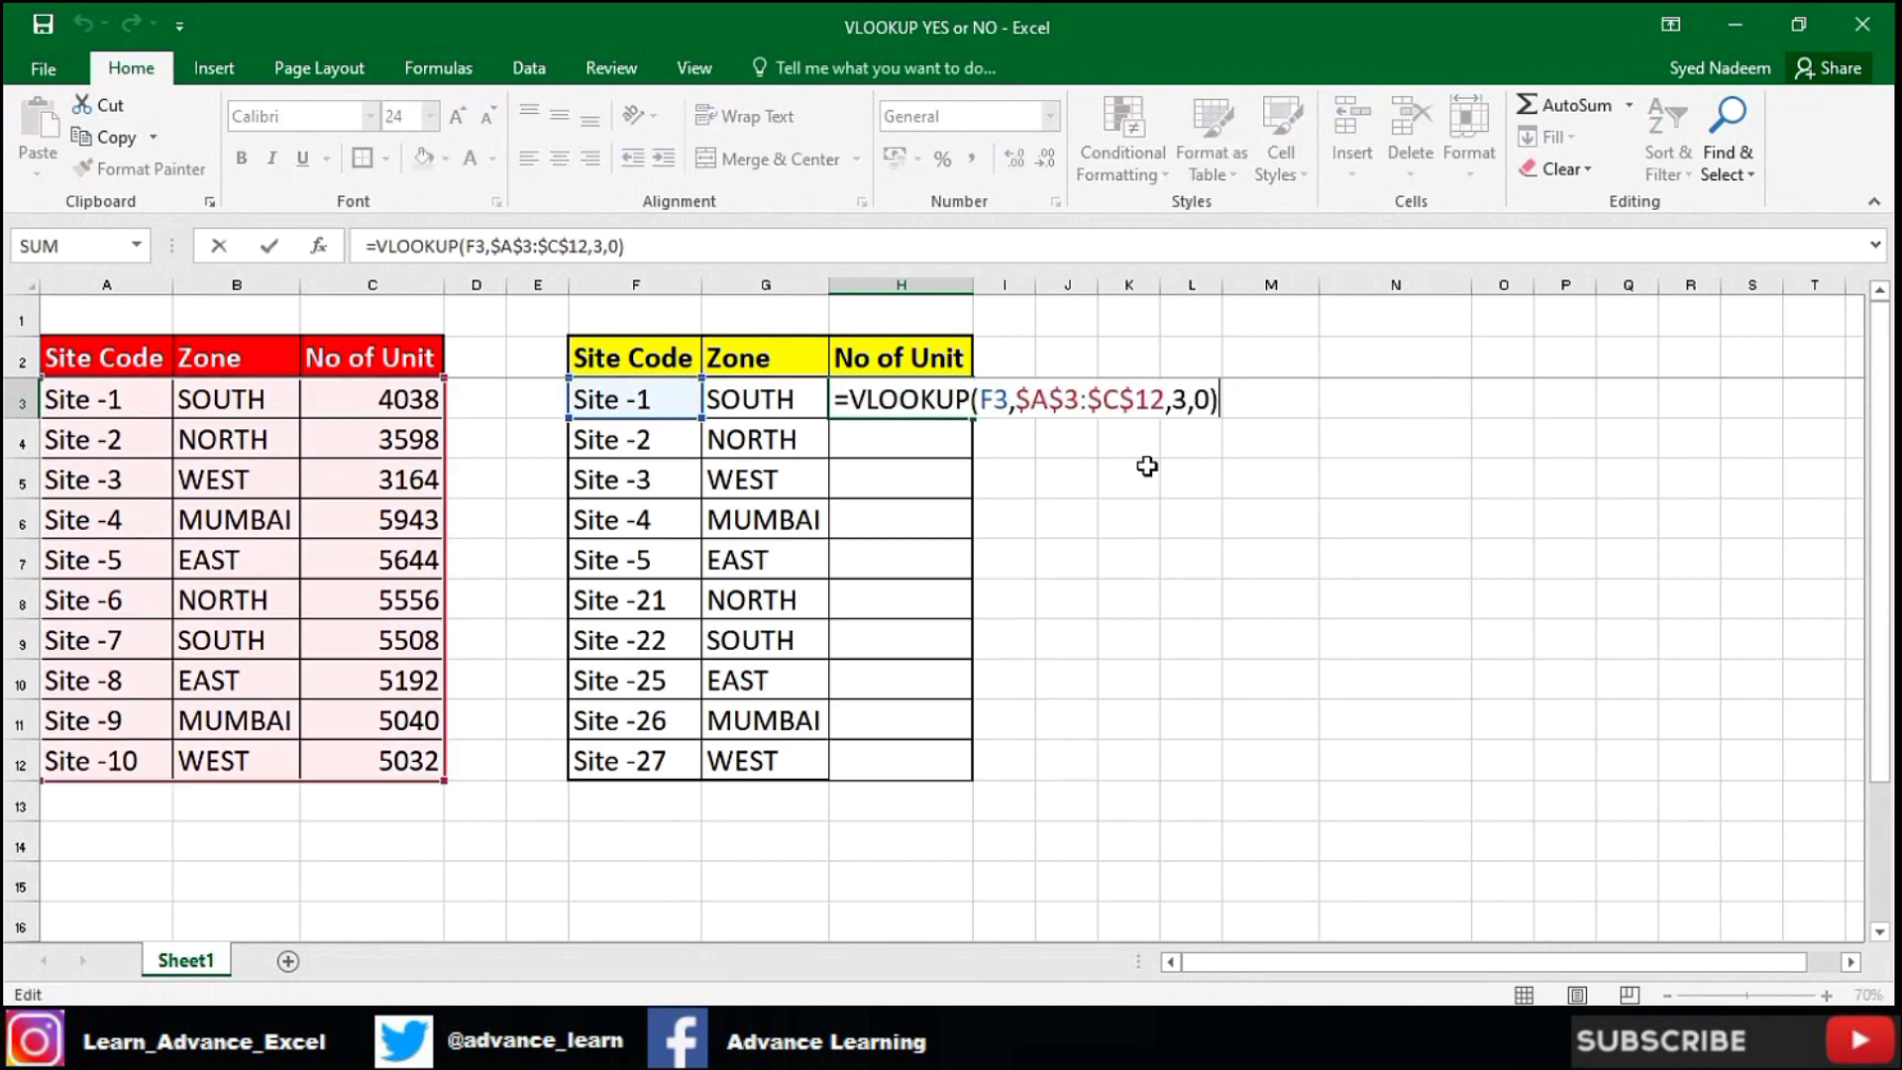
{"action": "key", "text": "Left"}
{"action": "key", "text": "Left"}
{"action": "key", "text": "Left"}
{"action": "key", "text": "Left"}
{"action": "key", "text": "Left"}
{"action": "key", "text": "Left"}
{"action": "key", "text": "Left"}
{"action": "key", "text": "Left"}
{"action": "key", "text": "Left"}
{"action": "key", "text": "Left"}
{"action": "key", "text": "Left"}
{"action": "key", "text": "Left"}
{"action": "key", "text": "Left"}
{"action": "key", "text": "Left"}
{"action": "key", "text": "Left"}
{"action": "key", "text": "Left"}
{"action": "key", "text": "Left"}
{"action": "key", "text": "Left"}
{"action": "key", "text": "Left"}
{"action": "key", "text": "Left"}
{"action": "key", "text": "Left"}
{"action": "key", "text": "Left"}
{"action": "key", "text": "Left"}
{"action": "key", "text": "Left"}
{"action": "key", "text": "Left"}
{"action": "key", "text": "Left"}
{"action": "key", "text": "Left"}
{"action": "key", "text": "Right"}
{"action": "type", "text": "if"}
{"action": "key", "text": "Down"}
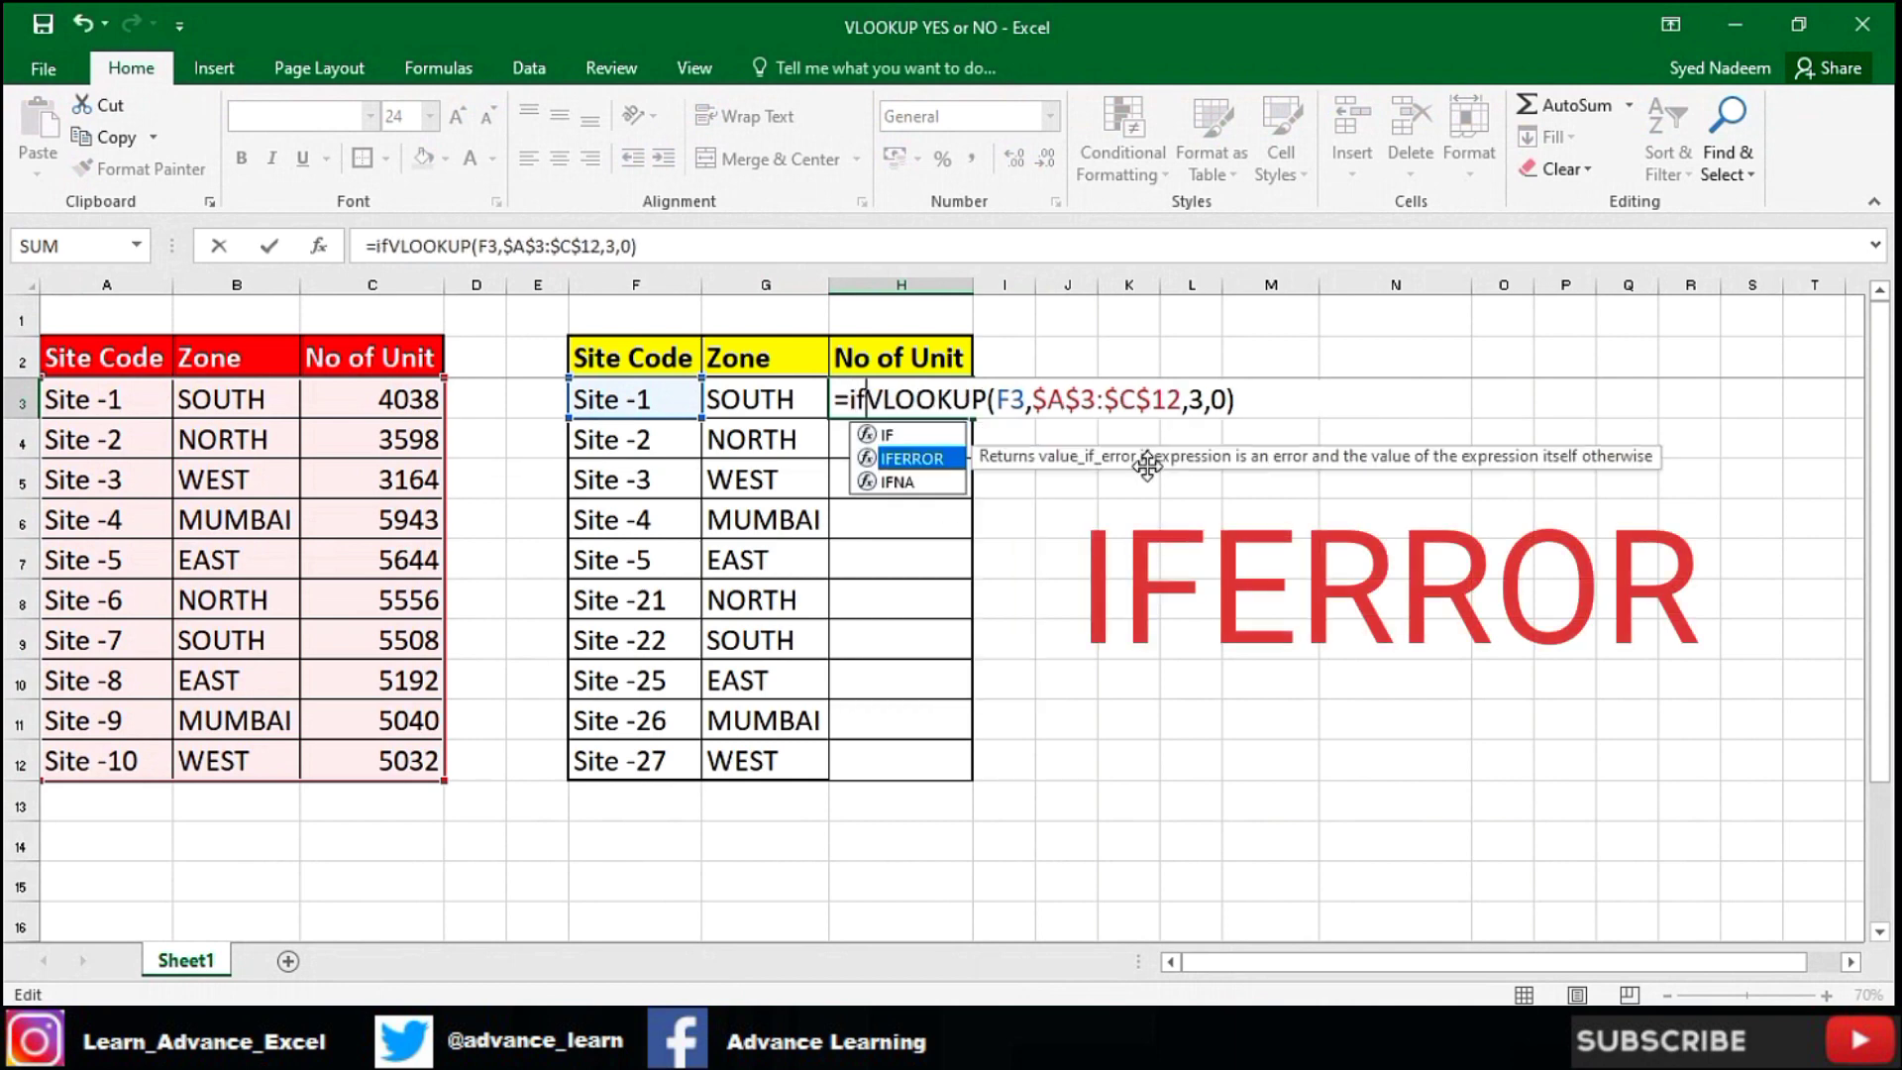
{"action": "key", "text": "Tab"}
{"action": "type", "text": "if"}
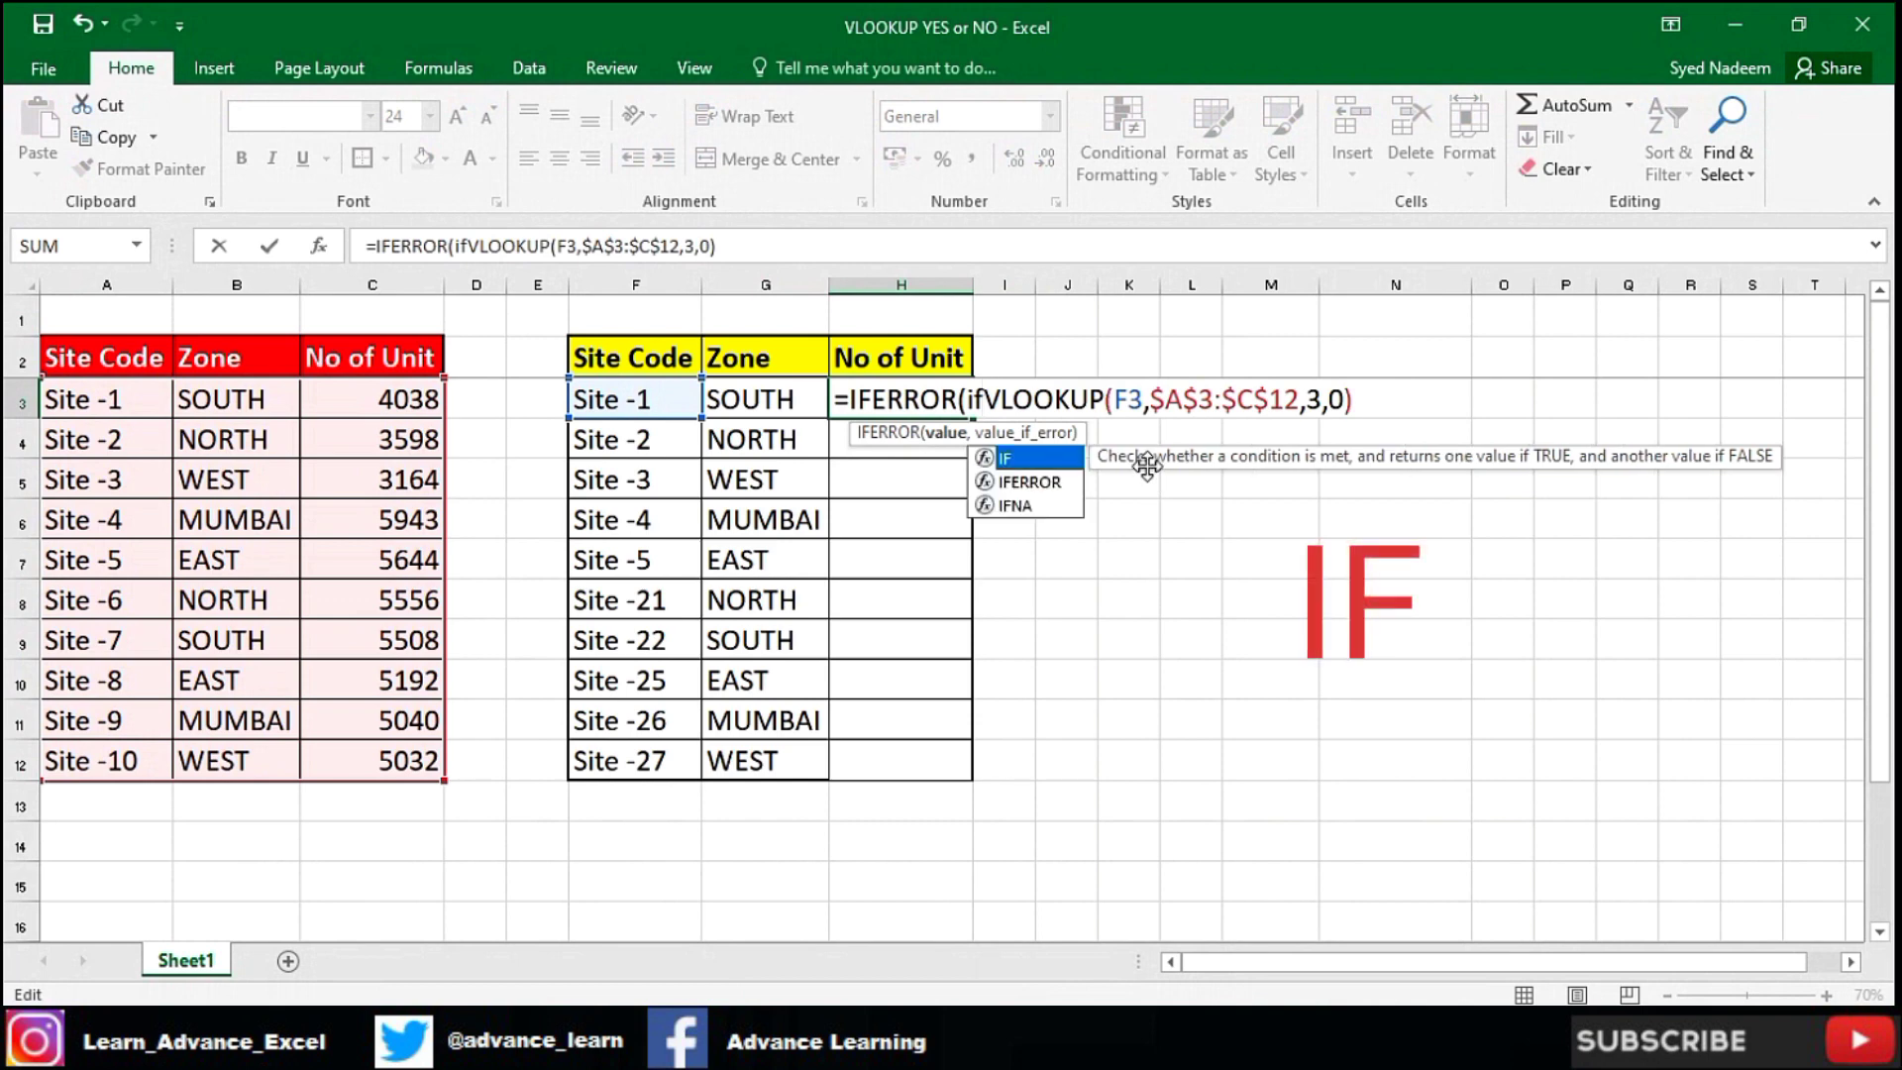
{"action": "key", "text": "Tab"}
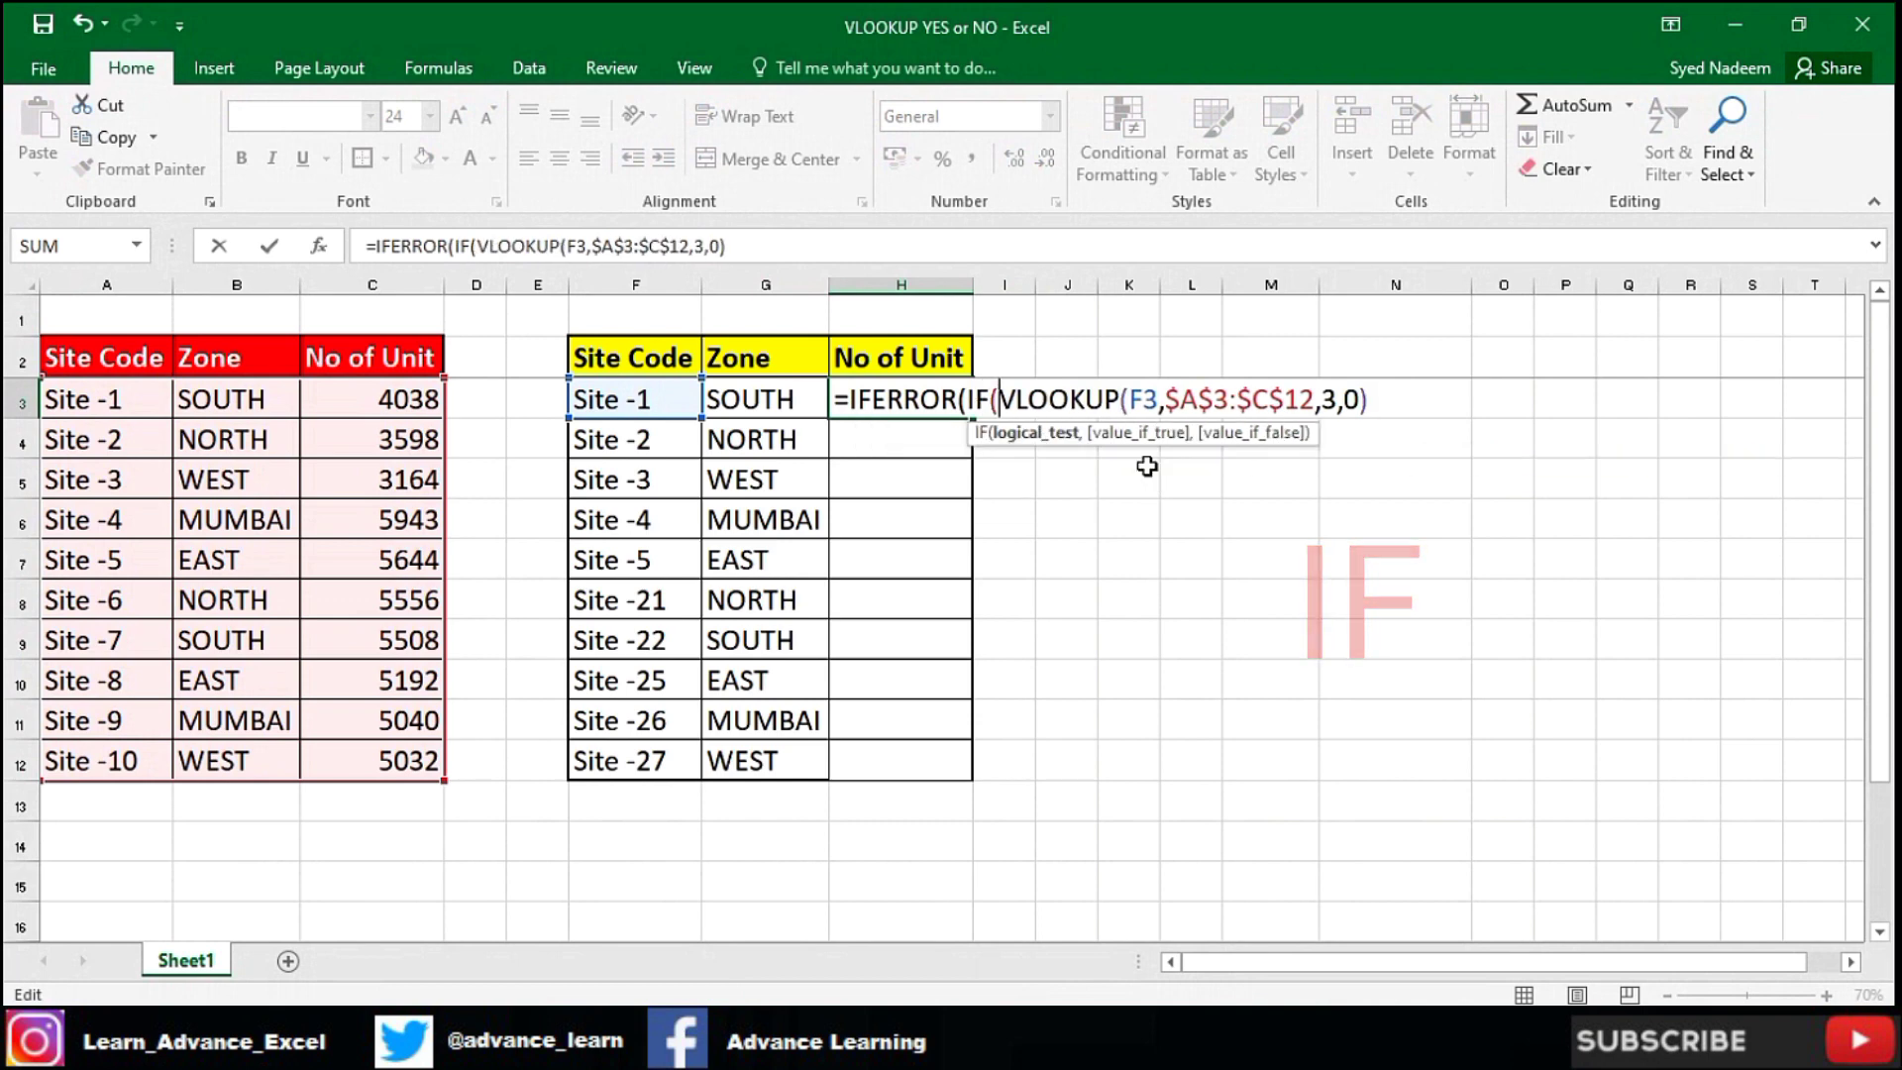
- Complete the H3 formula as =IFERROR(IF(VLOOKUP(F3,$A$3:$C$12,3,0),"YES",",""NO"),"NO")
{"action": "key", "text": "Right"}
{"action": "key", "text": "Right"}
{"action": "key", "text": "Right"}
{"action": "key", "text": "Right"}
{"action": "key", "text": "Right"}
{"action": "key", "text": "Right"}
{"action": "key", "text": "Right"}
{"action": "key", "text": "Right"}
{"action": "key", "text": "Right"}
{"action": "key", "text": "Right"}
{"action": "key", "text": "Right"}
{"action": "key", "text": "Right"}
{"action": "key", "text": "Right"}
{"action": "key", "text": "Right"}
{"action": "key", "text": "Right"}
{"action": "key", "text": "Right"}
{"action": "key", "text": "Right"}
{"action": "key", "text": "Right"}
{"action": "key", "text": "Right"}
{"action": "key", "text": "Right"}
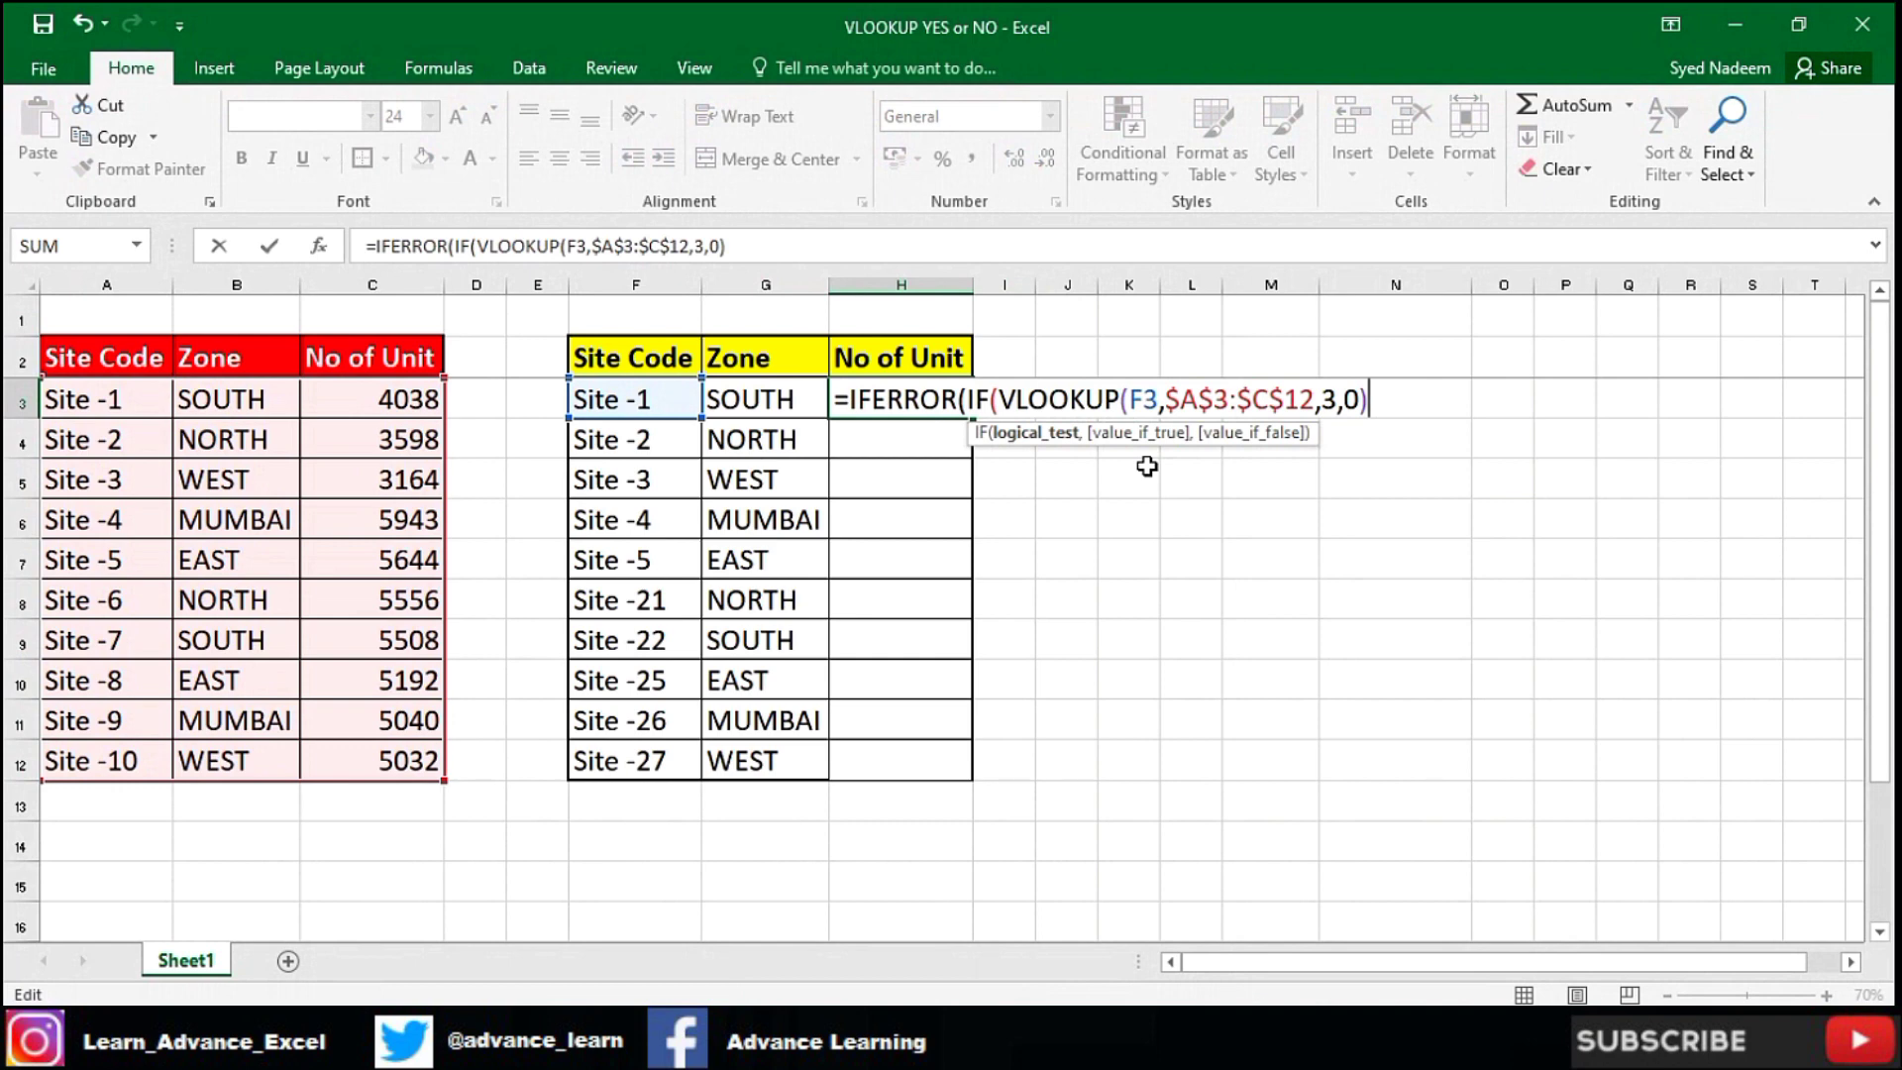
{"action": "type", "text": ",\""}
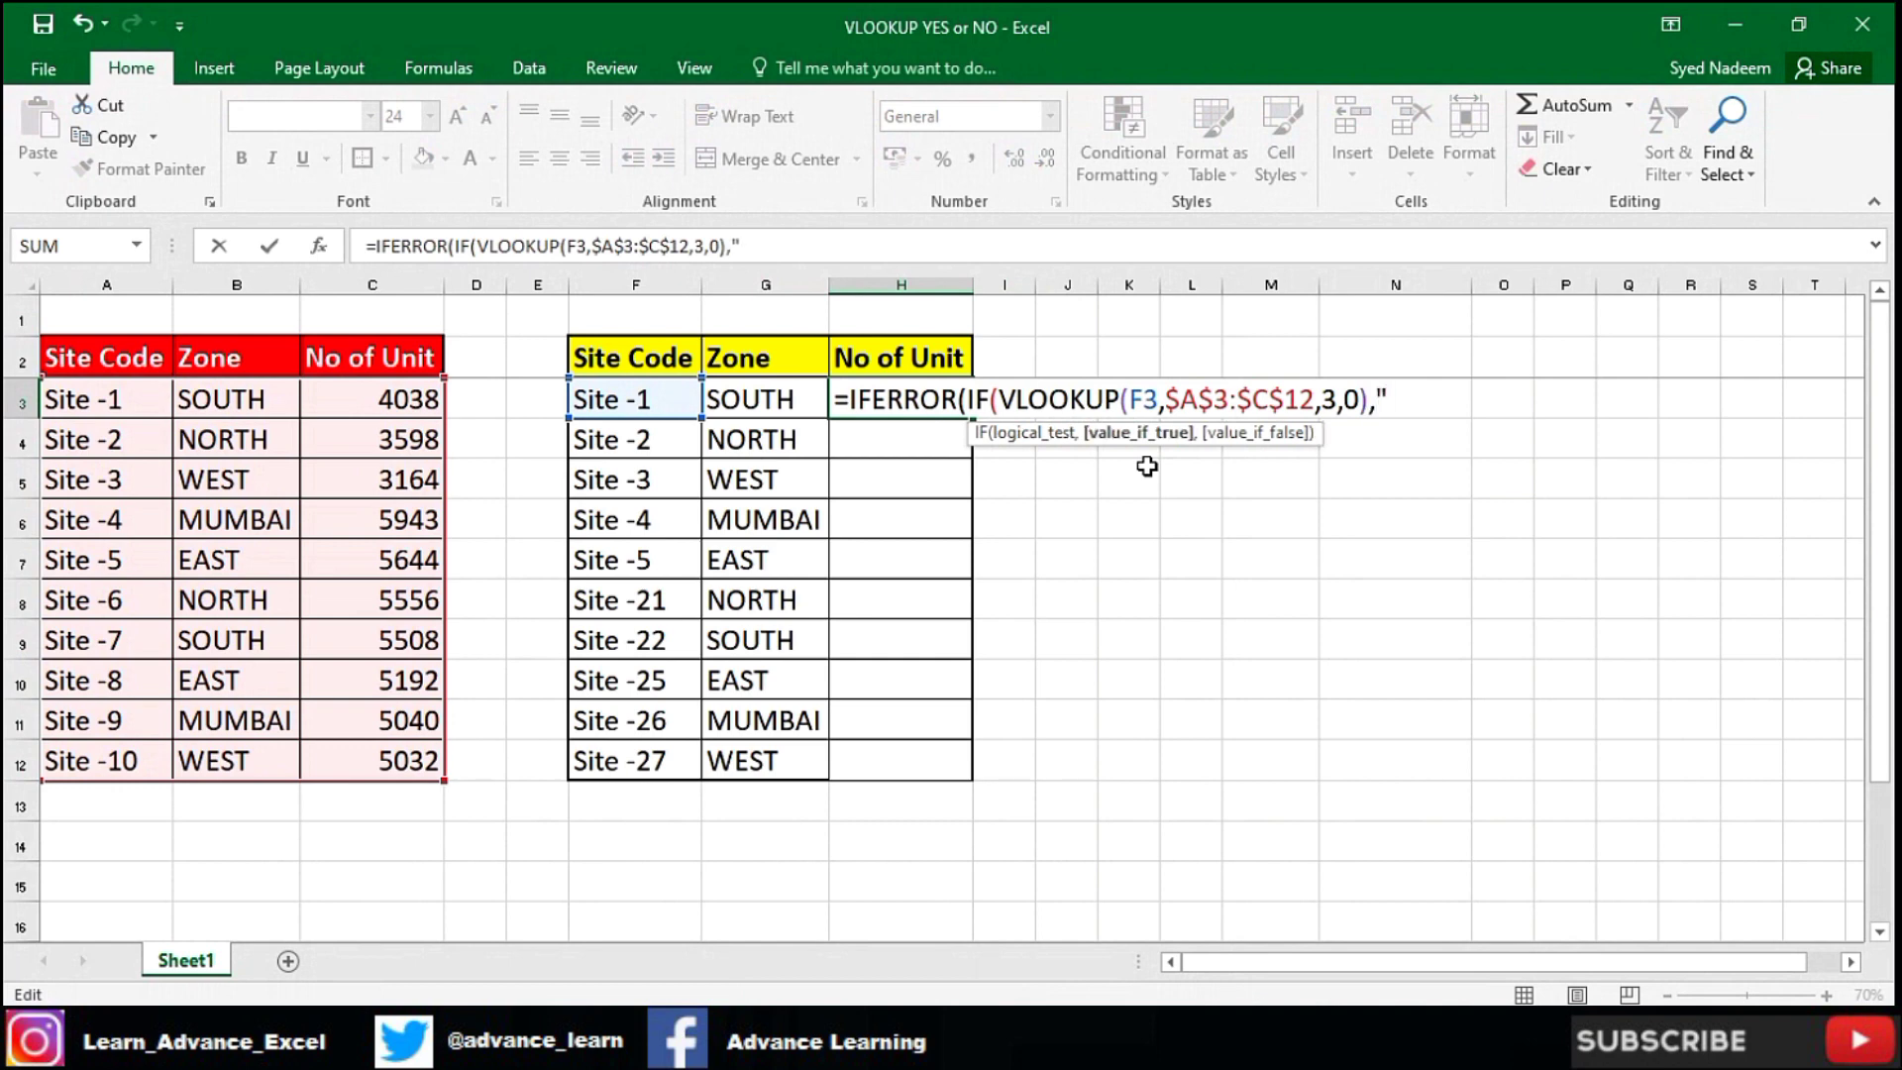
{"action": "type", "text": "YES\",\""}
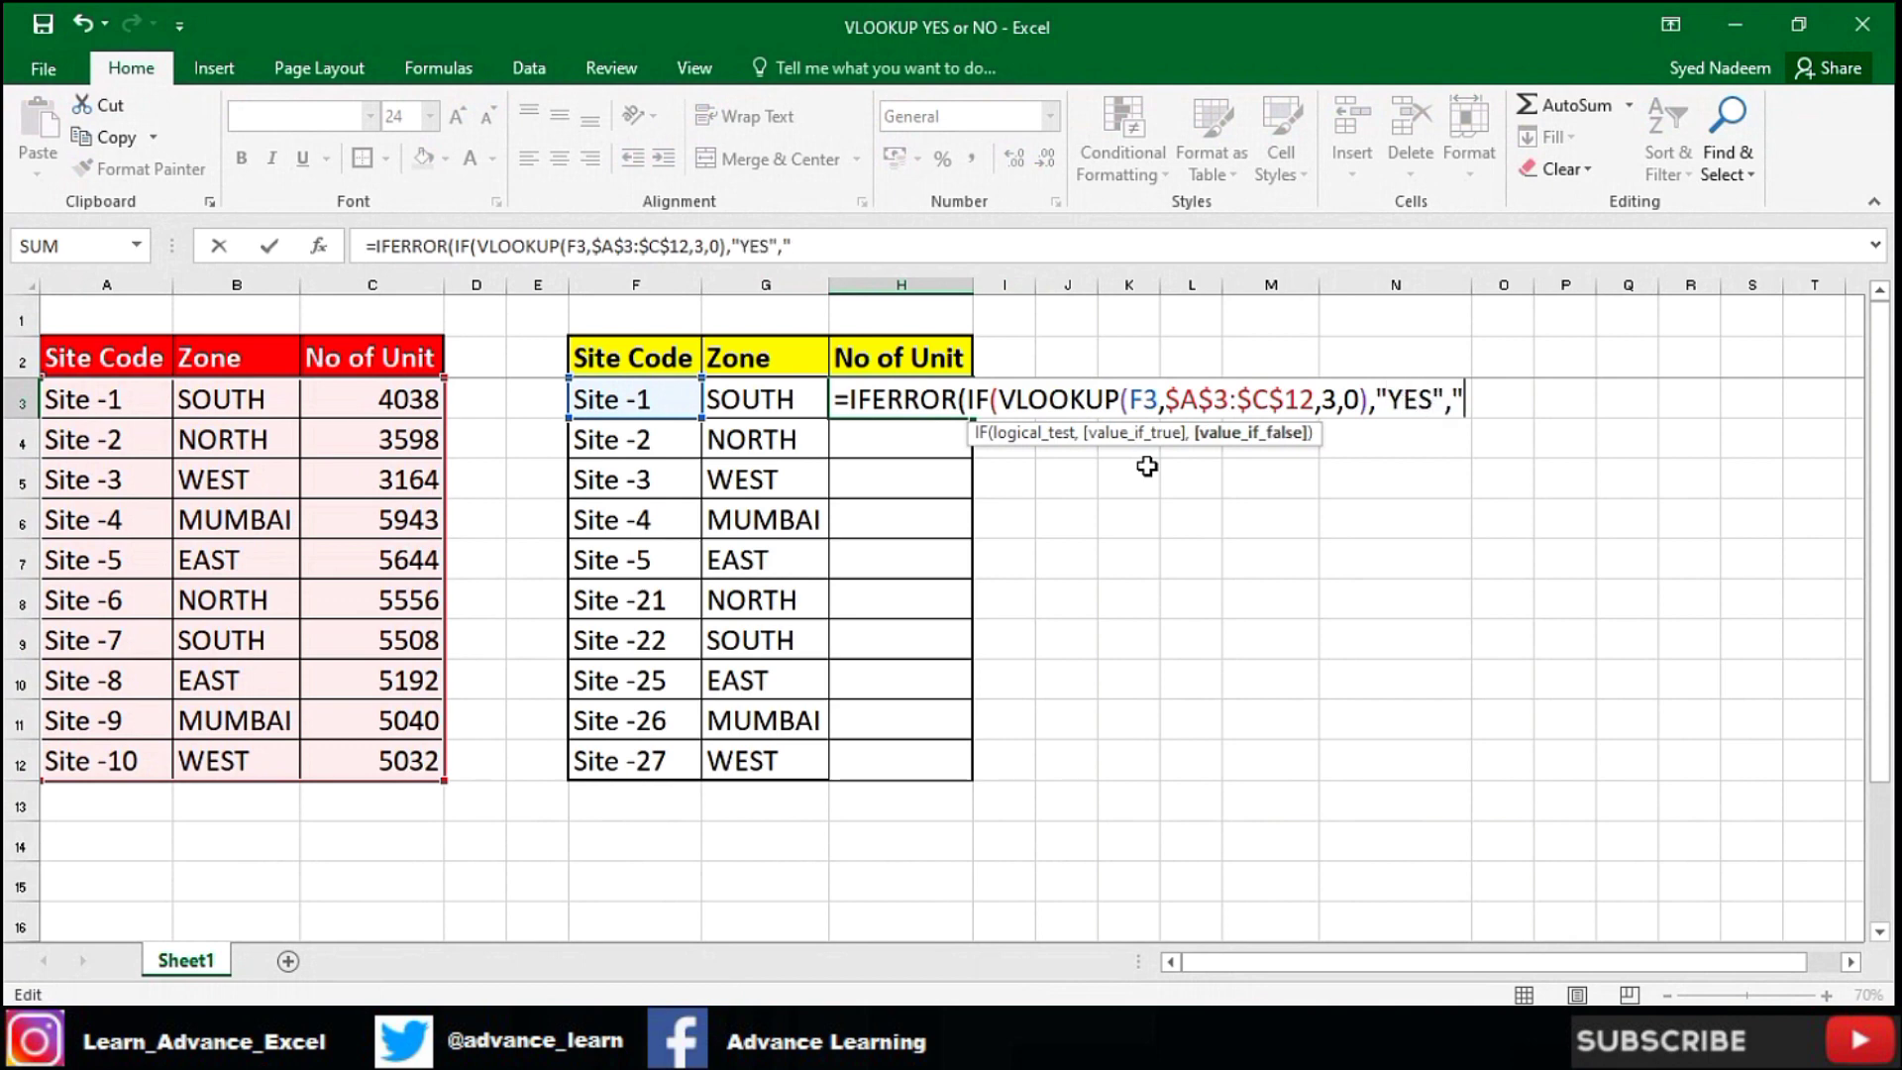
{"action": "type", "text": ",\"\"NO\")"}
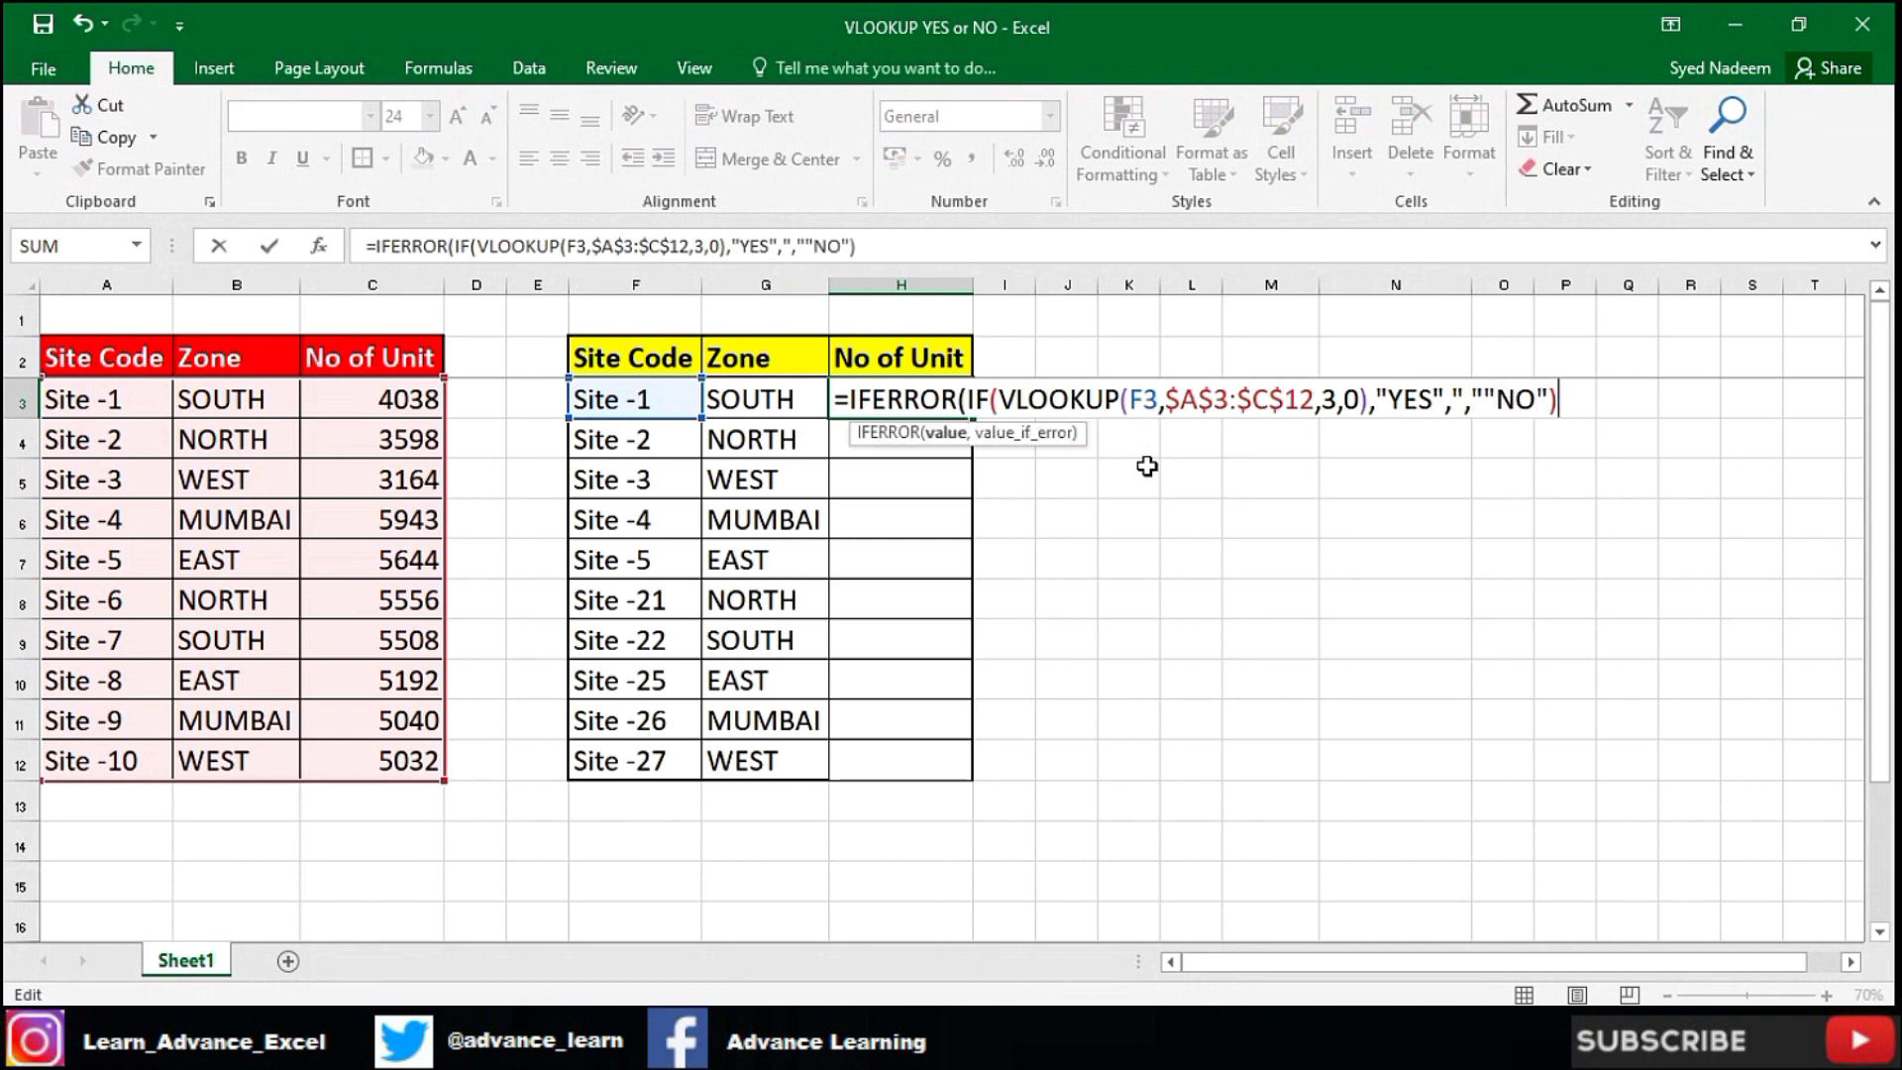
{"action": "type", "text": ",\""}
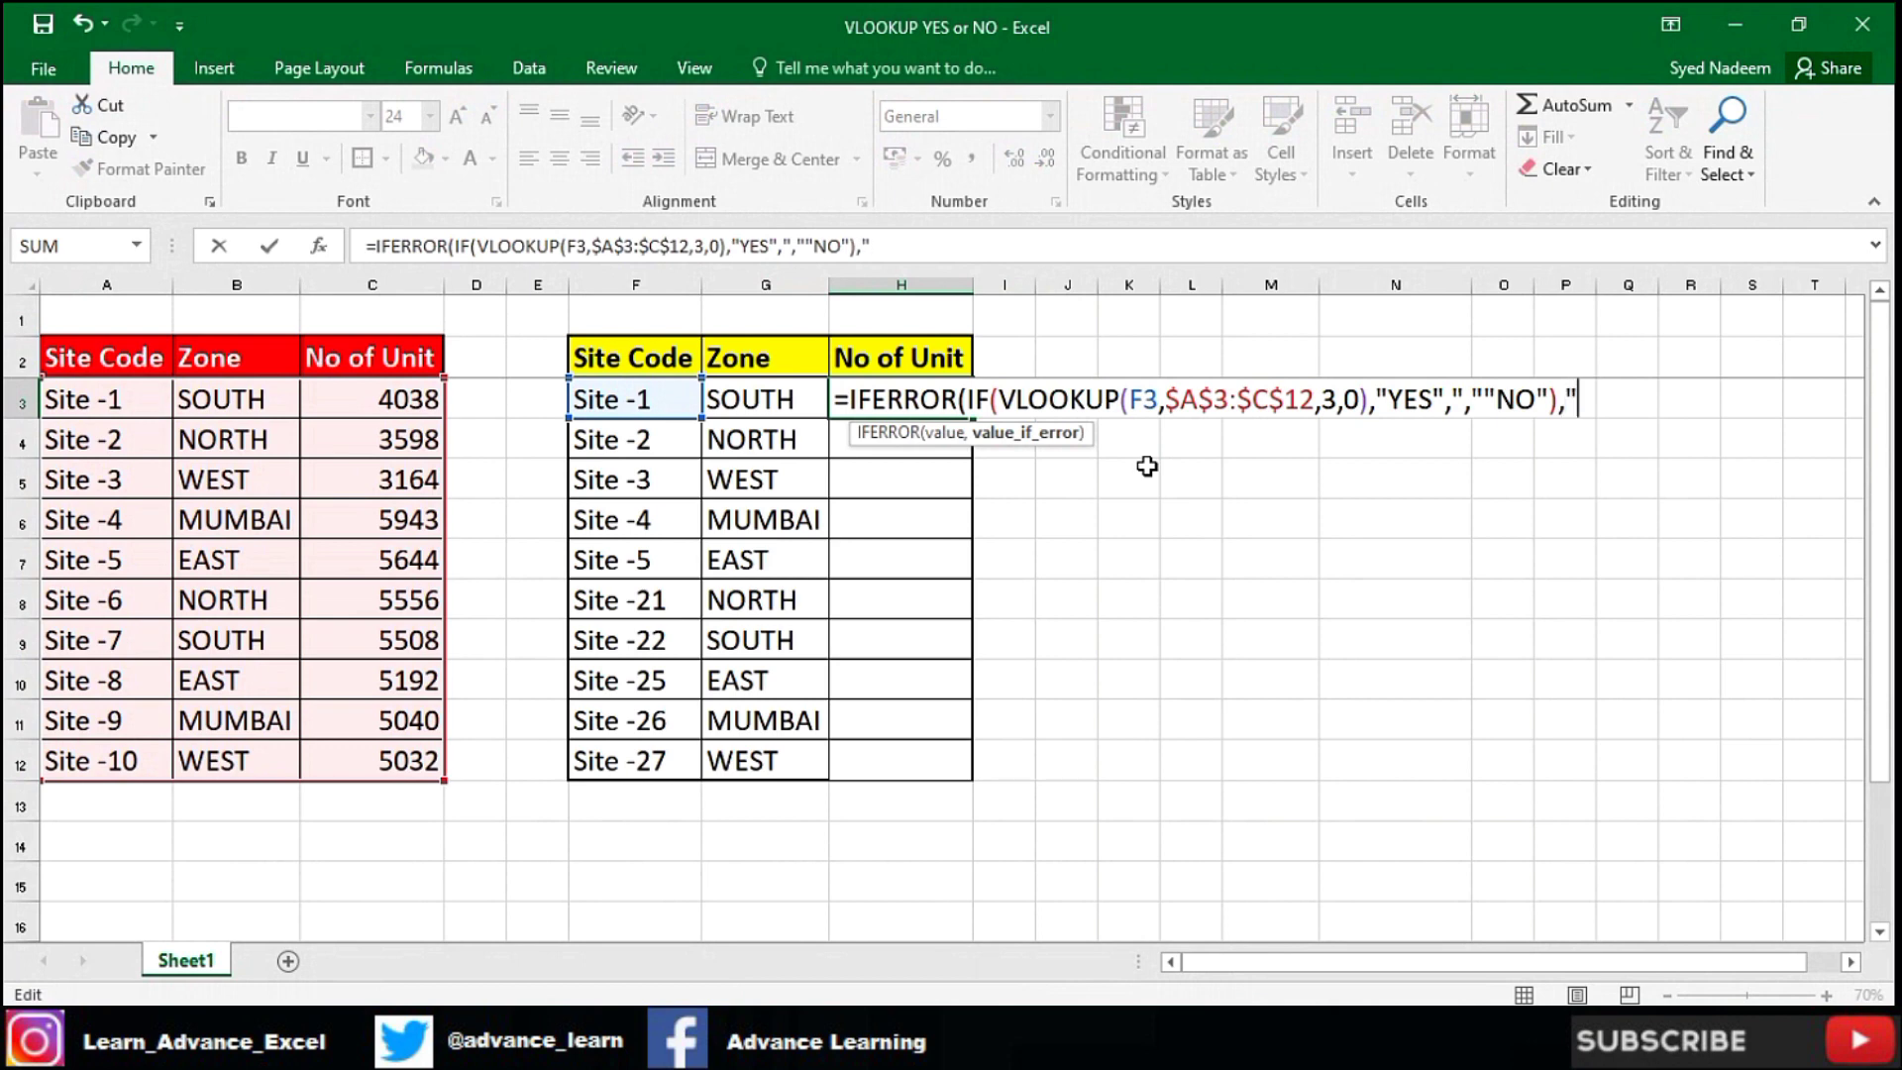
{"action": "type", "text": "NO\")"}
{"action": "key", "text": "Return"}
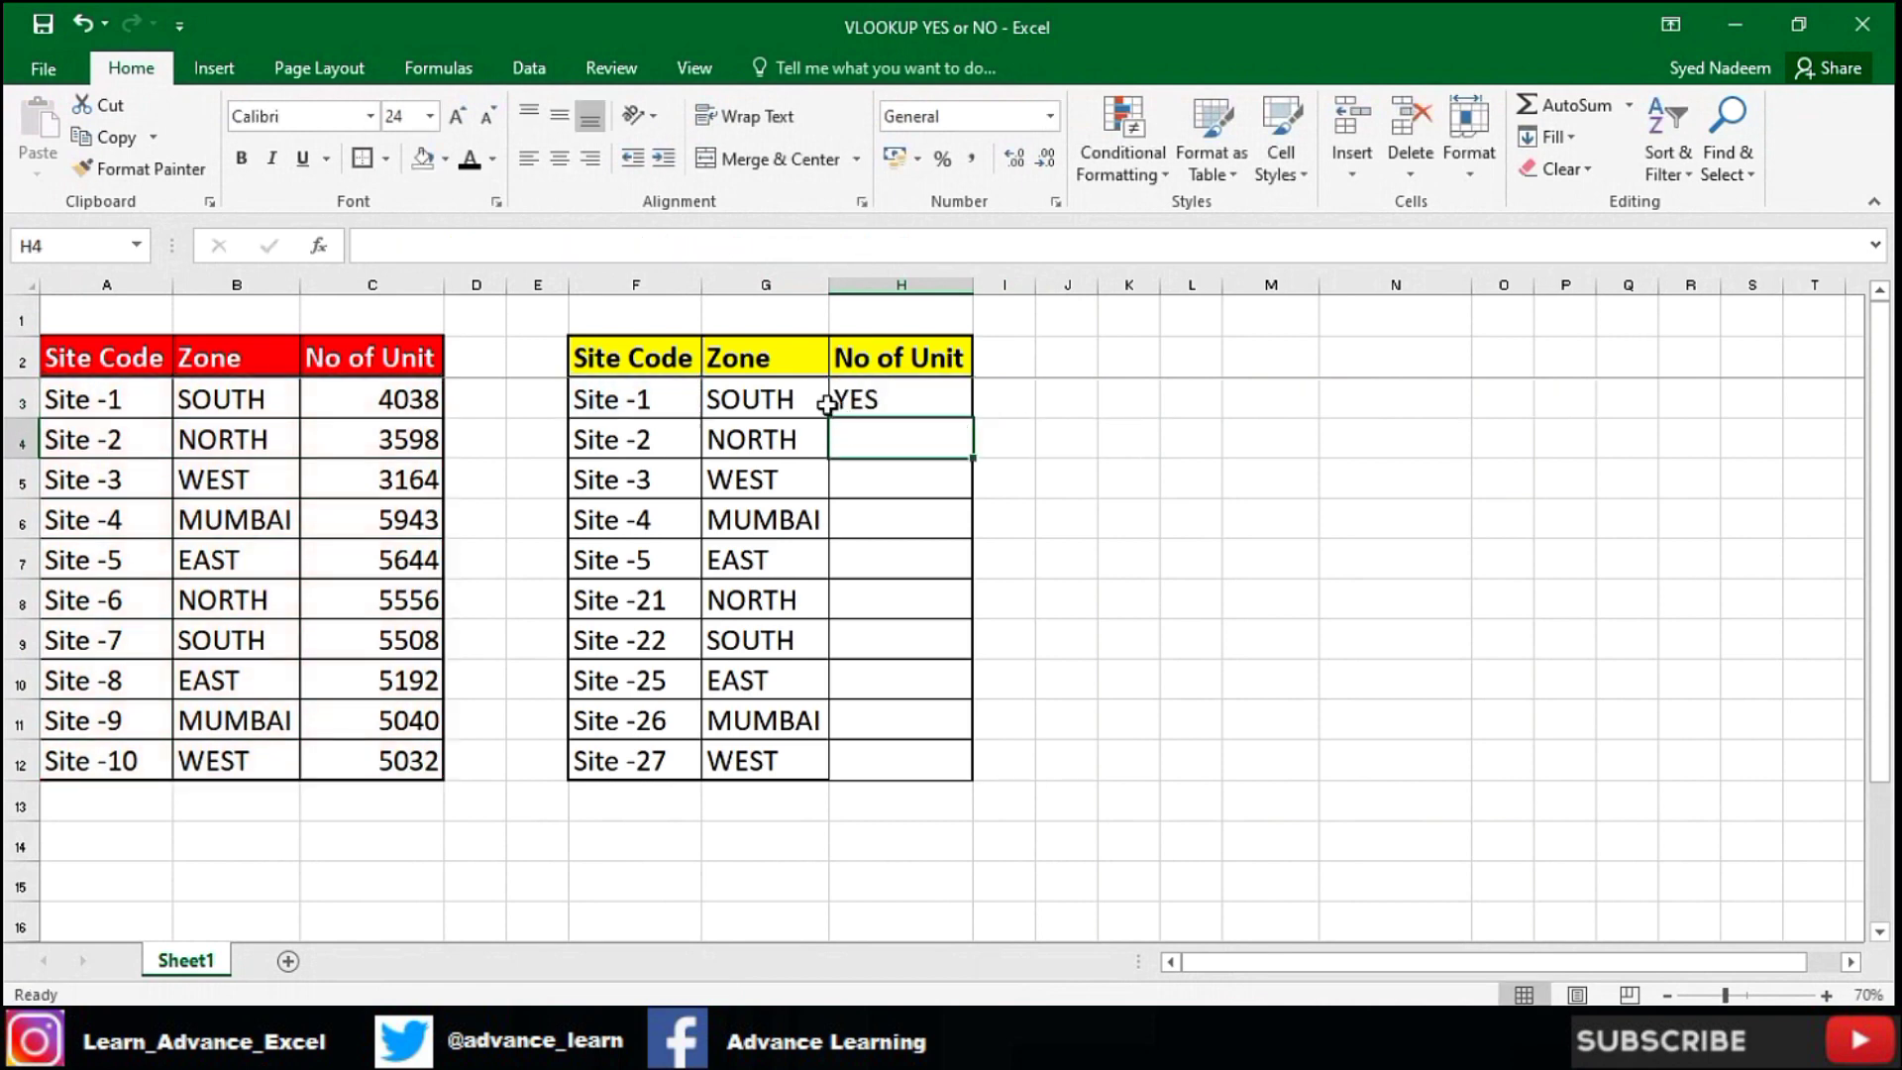
- Copy the H3 formula down through H12, pasting formulas only
{"action": "left_click", "coordinate": [881, 385]}
{"action": "key", "text": "ctrl+c"}
{"action": "key", "text": "Left"}
{"action": "key", "text": "ctrl+Down"}
{"action": "key", "text": "Right"}
{"action": "key", "text": "ctrl+shift+Up"}
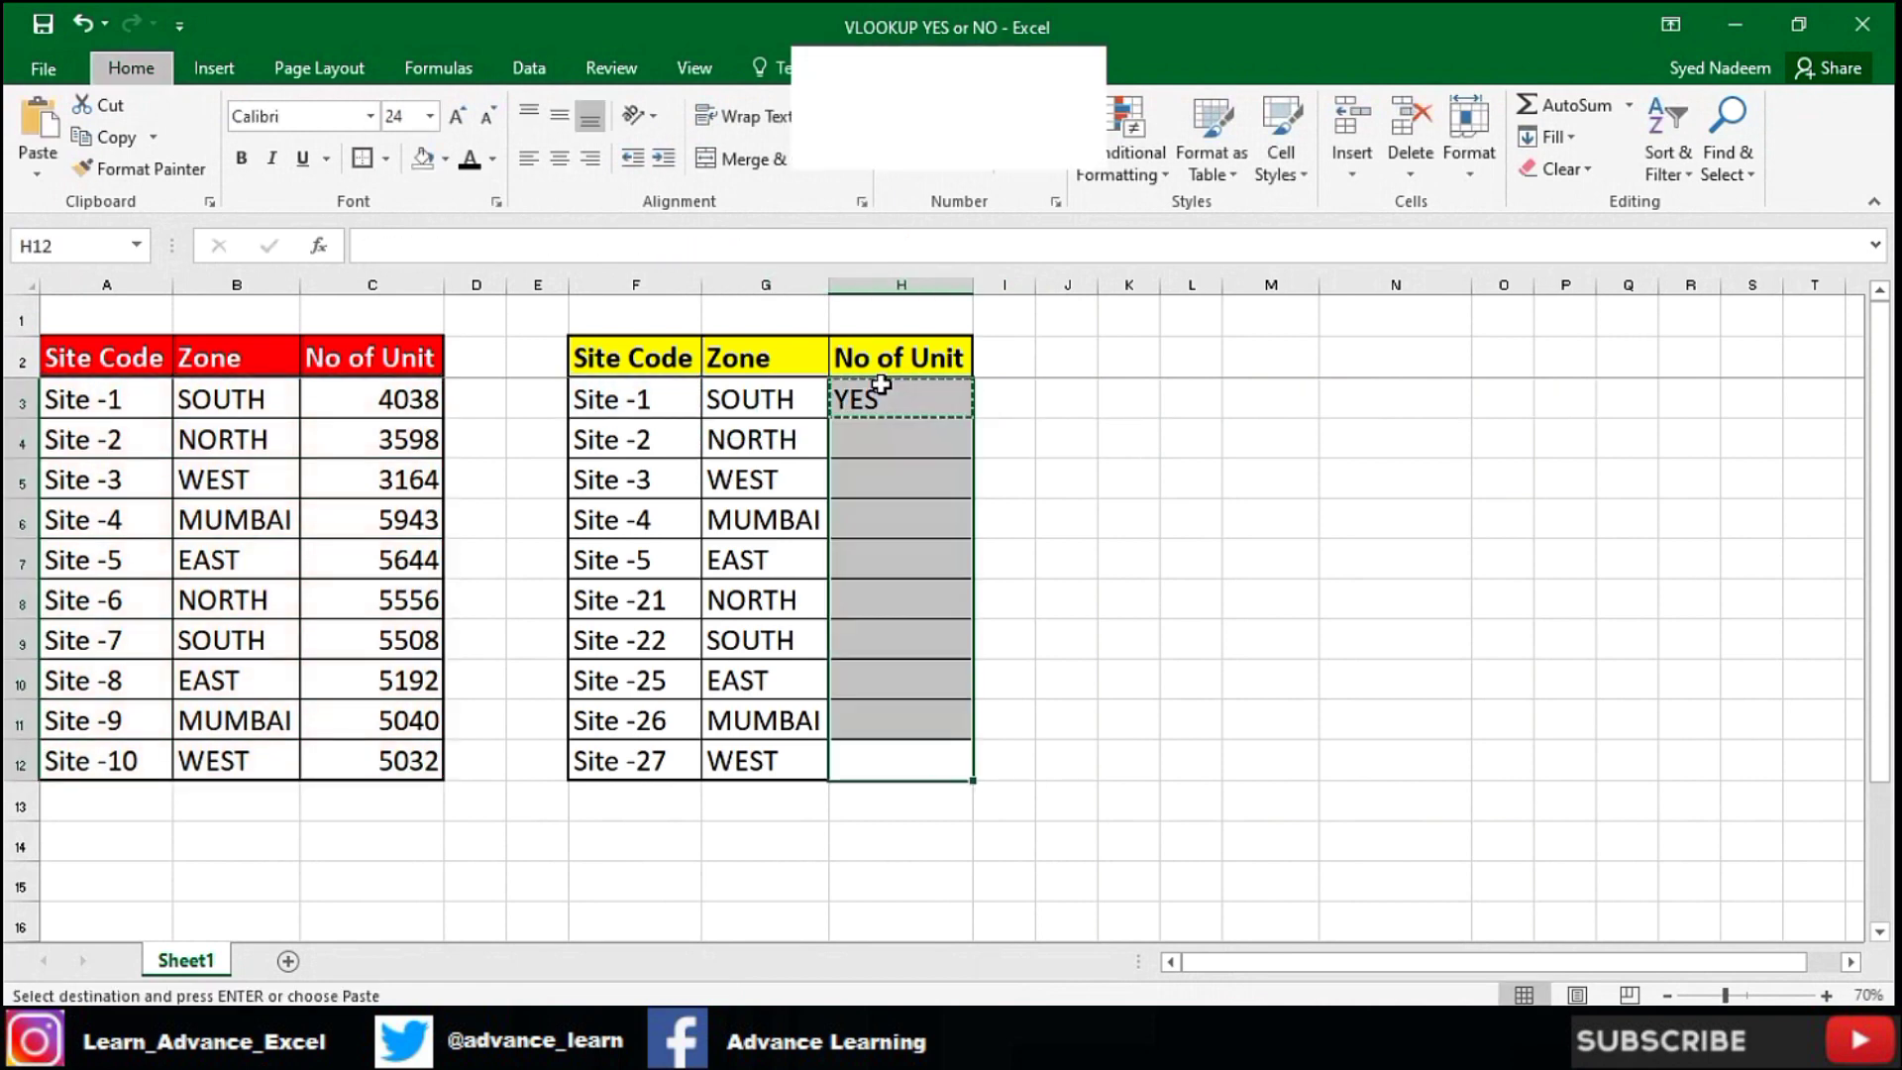
{"action": "key", "text": "ctrl+alt+v"}
{"action": "key", "text": "f"}
{"action": "key", "text": "Return"}
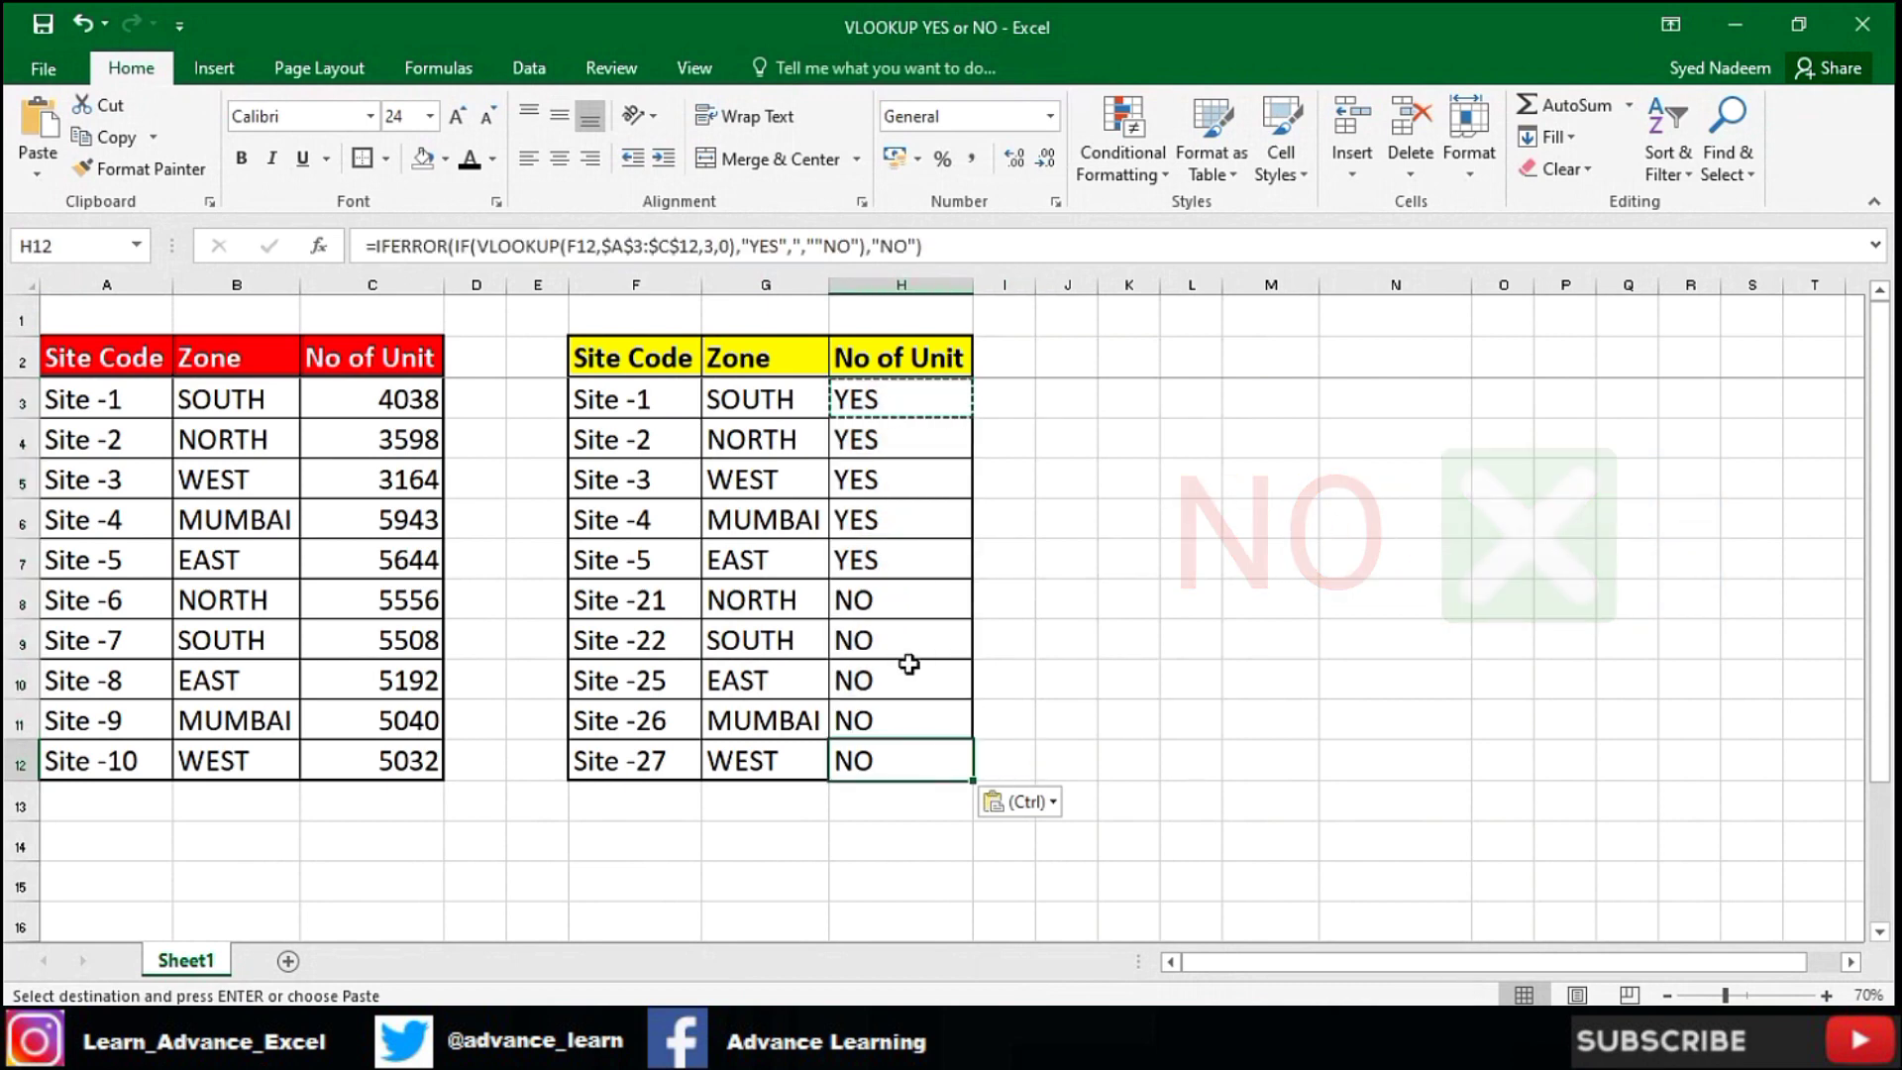
- Compare the YES and NO results in column H with the site codes in both tables, including Site -5 and Site -21 to Site -27
{"action": "left_click", "coordinate": [896, 566]}
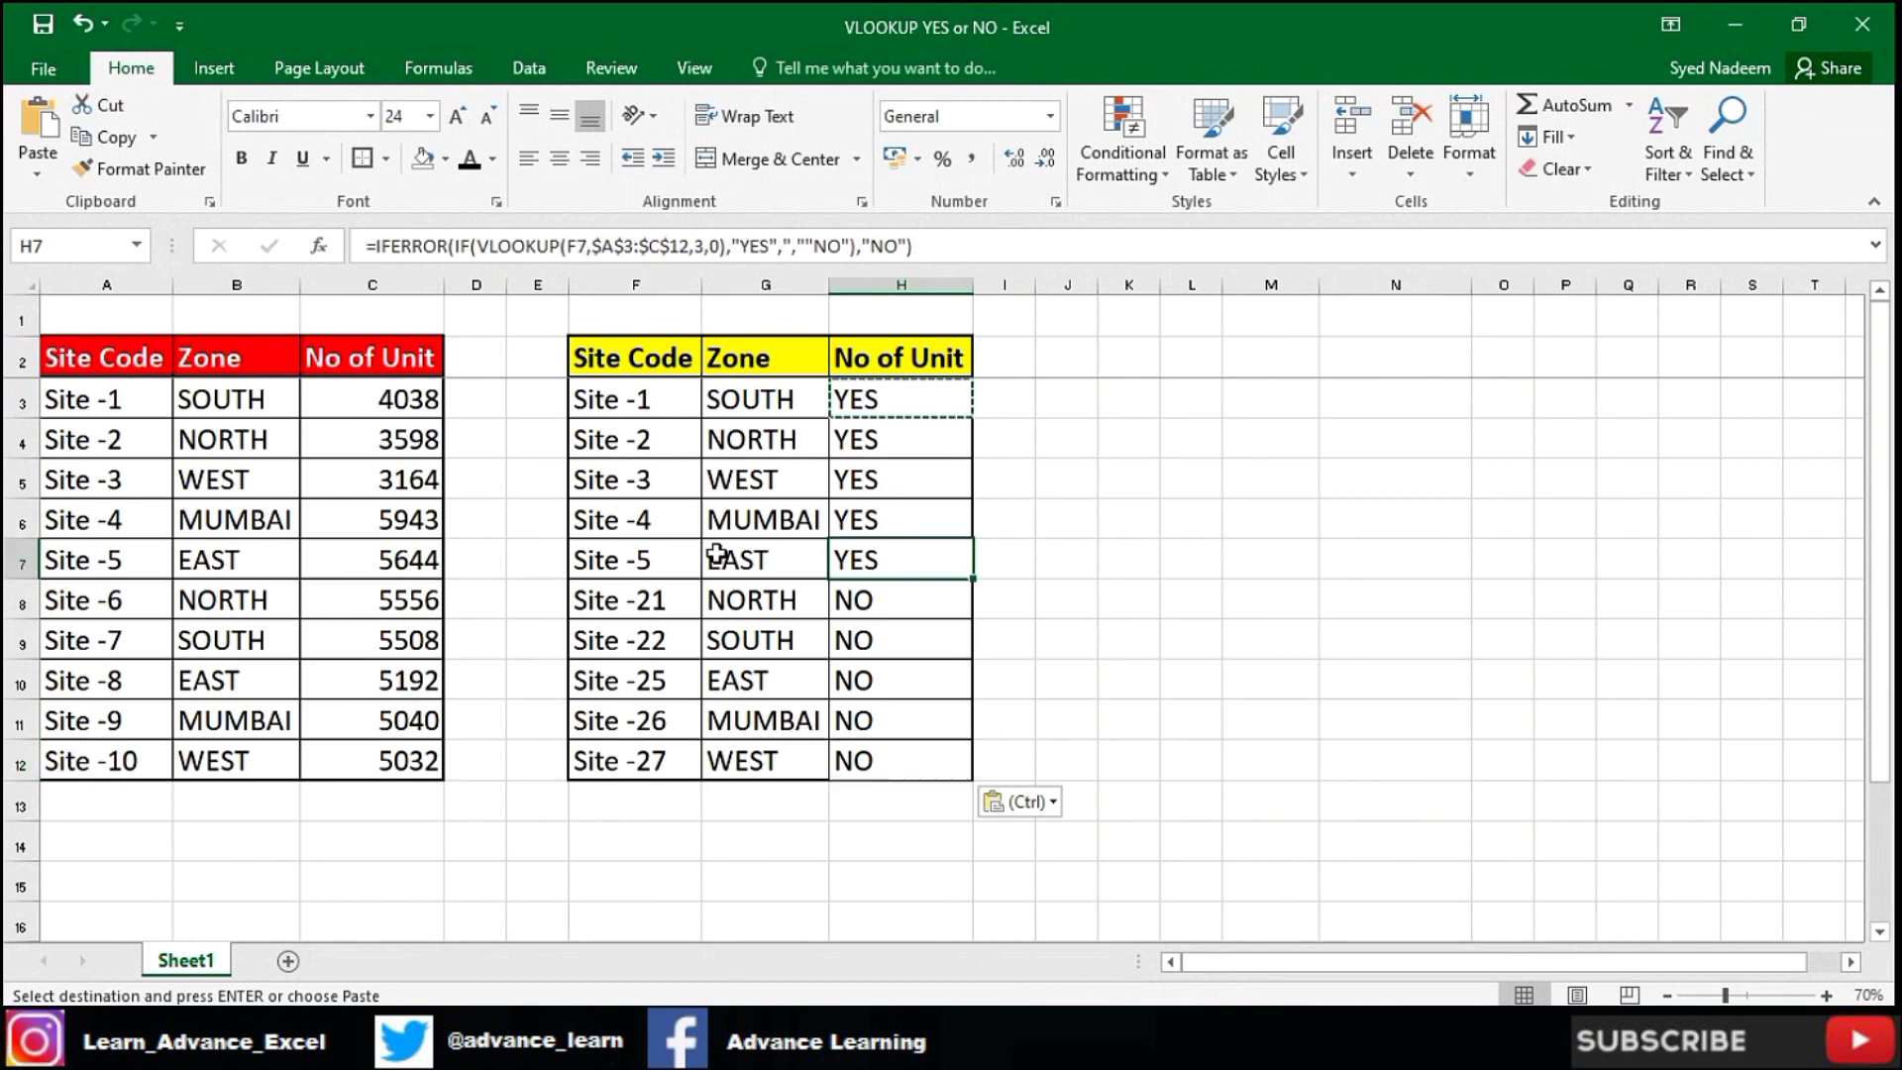
{"action": "left_click", "coordinate": [634, 561]}
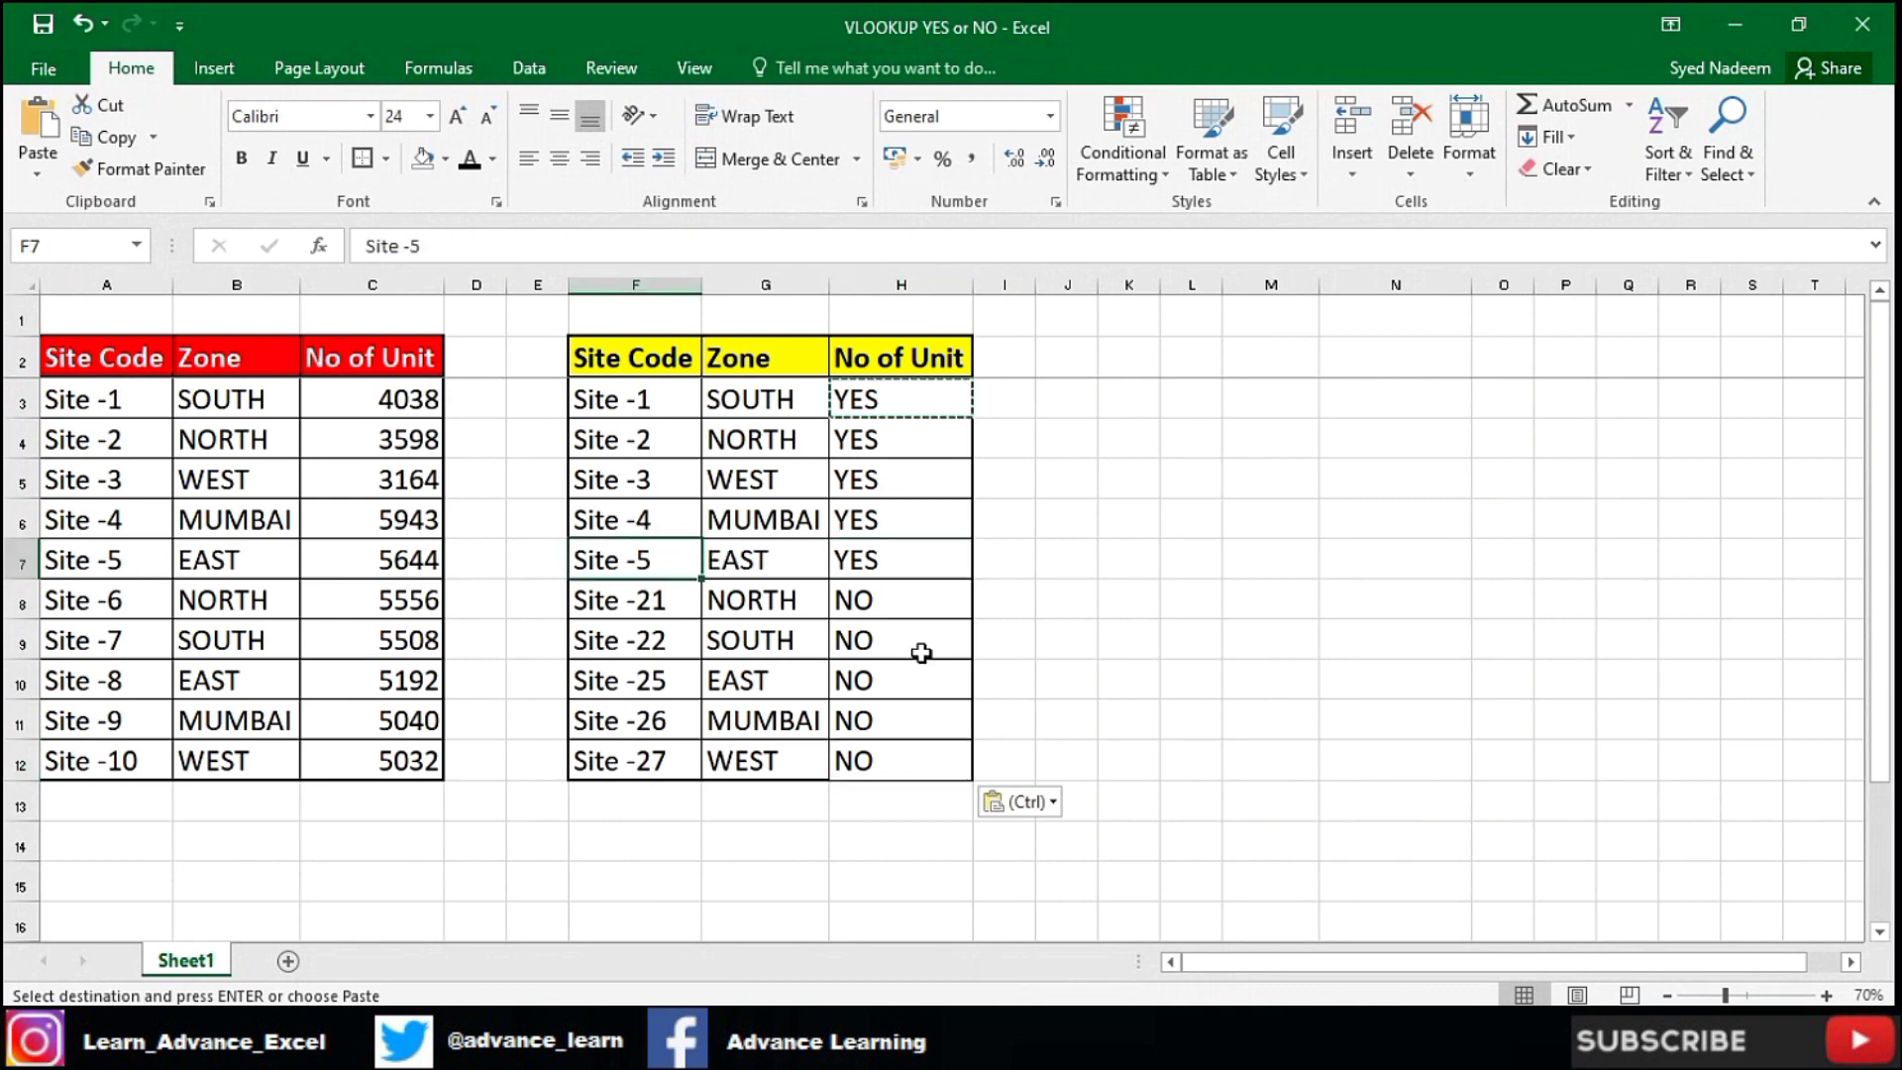
{"action": "left_click", "coordinate": [891, 604]}
{"action": "left_click", "coordinate": [659, 602]}
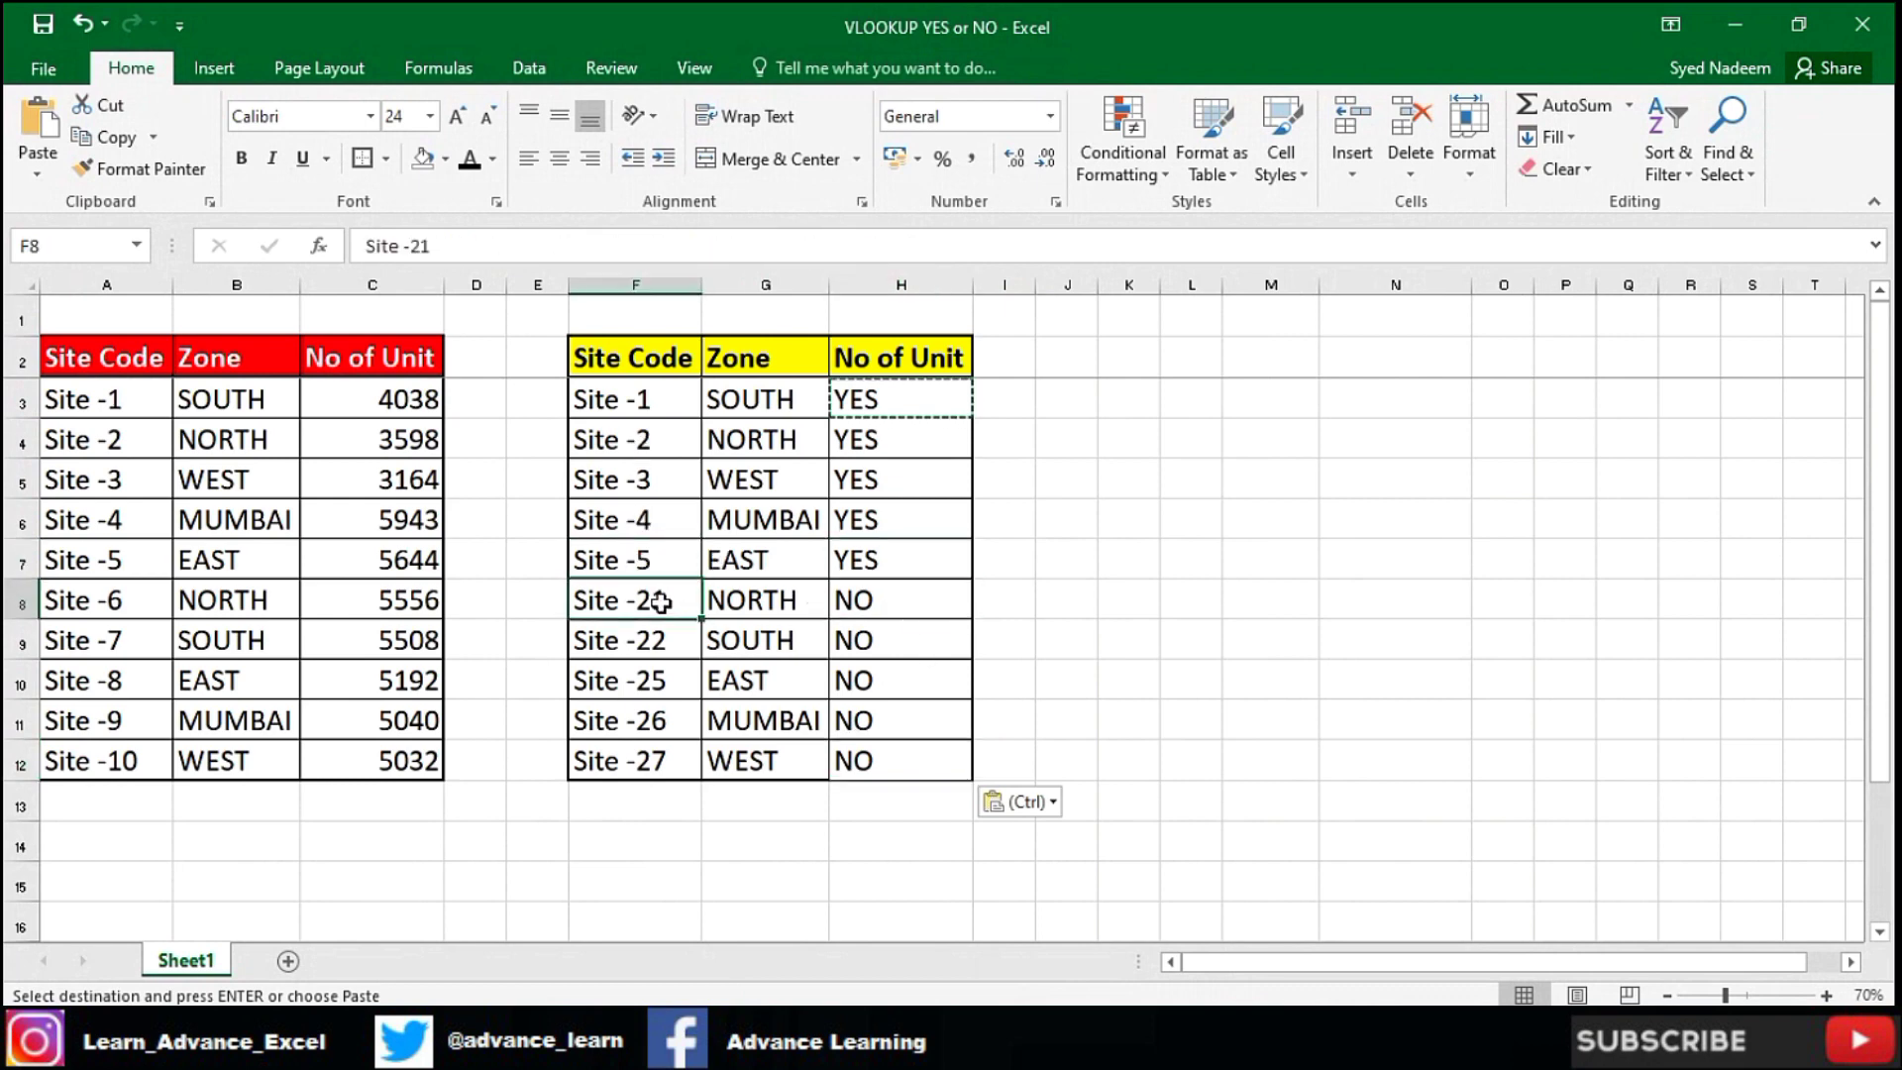
{"action": "left_click", "coordinate": [116, 595]}
{"action": "left_click", "coordinate": [99, 399]}
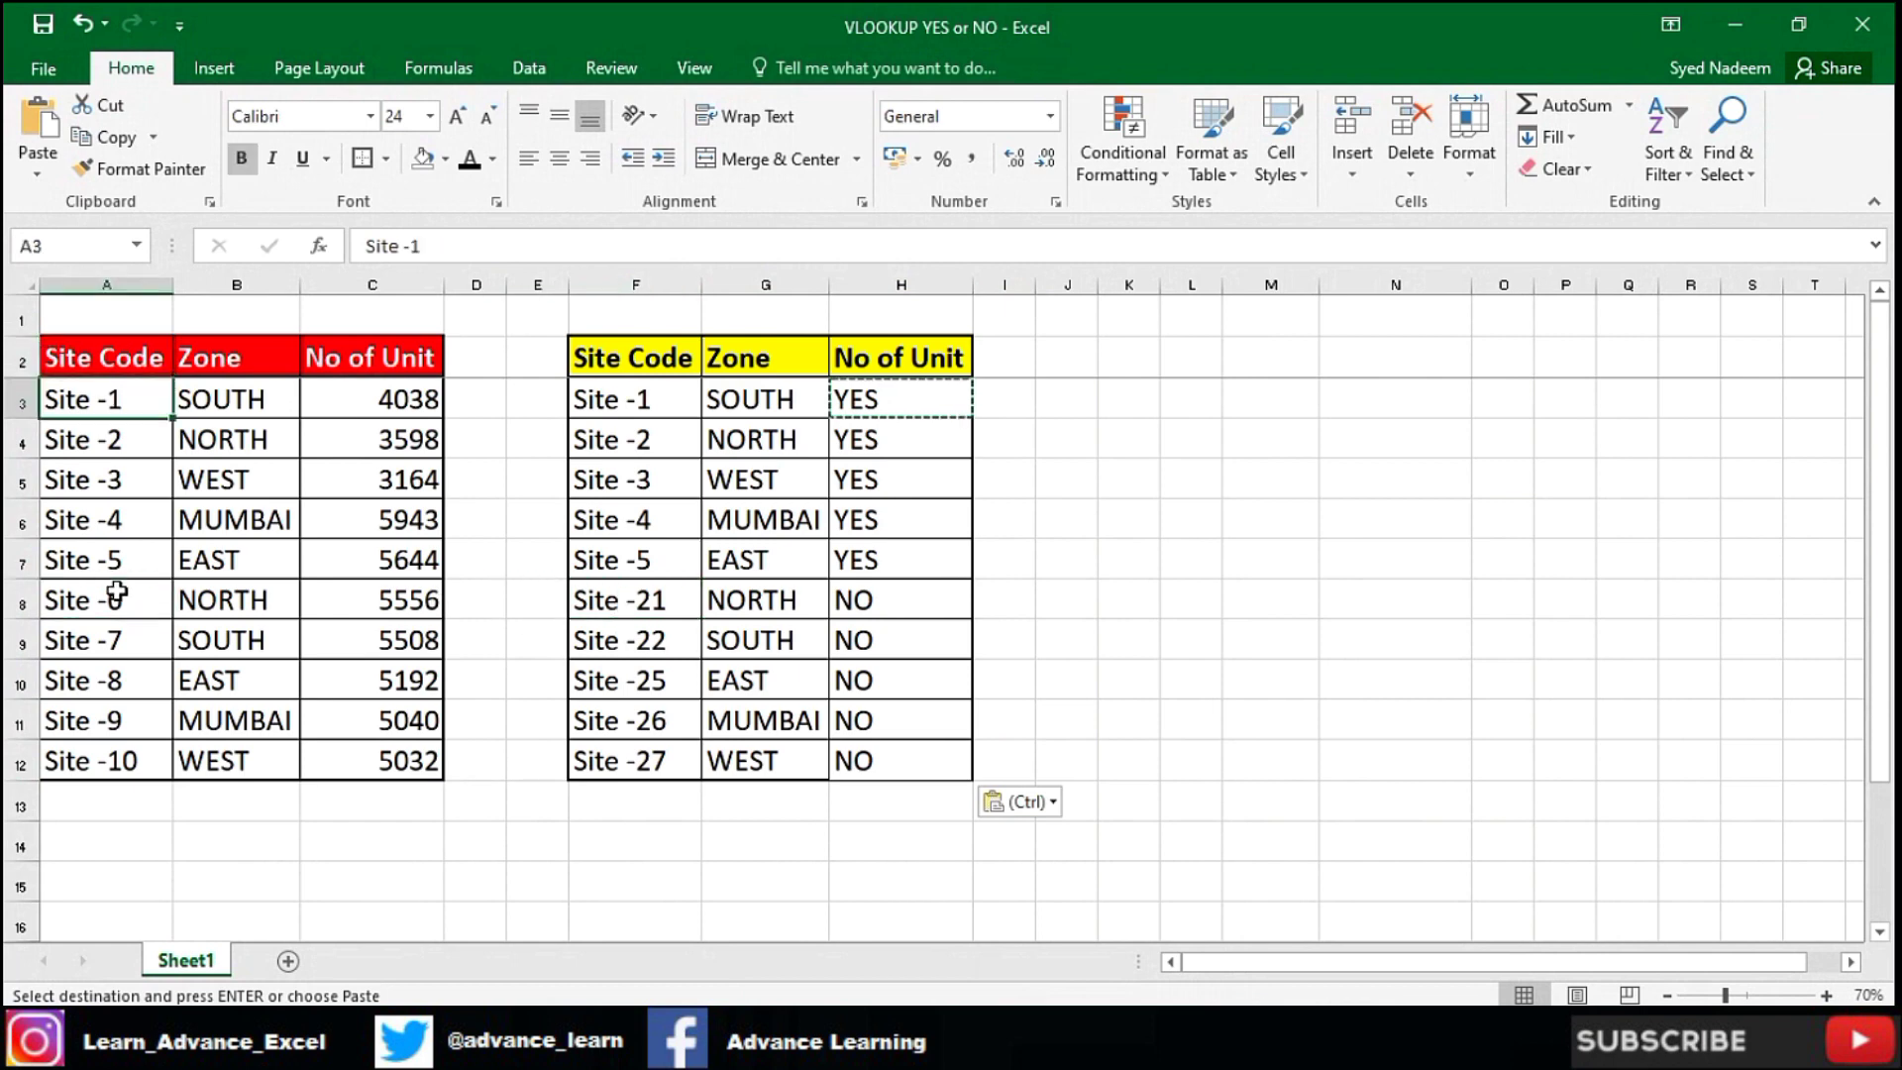
{"action": "left_click_drag", "start_coordinate": [99, 399], "coordinate": [99, 759]}
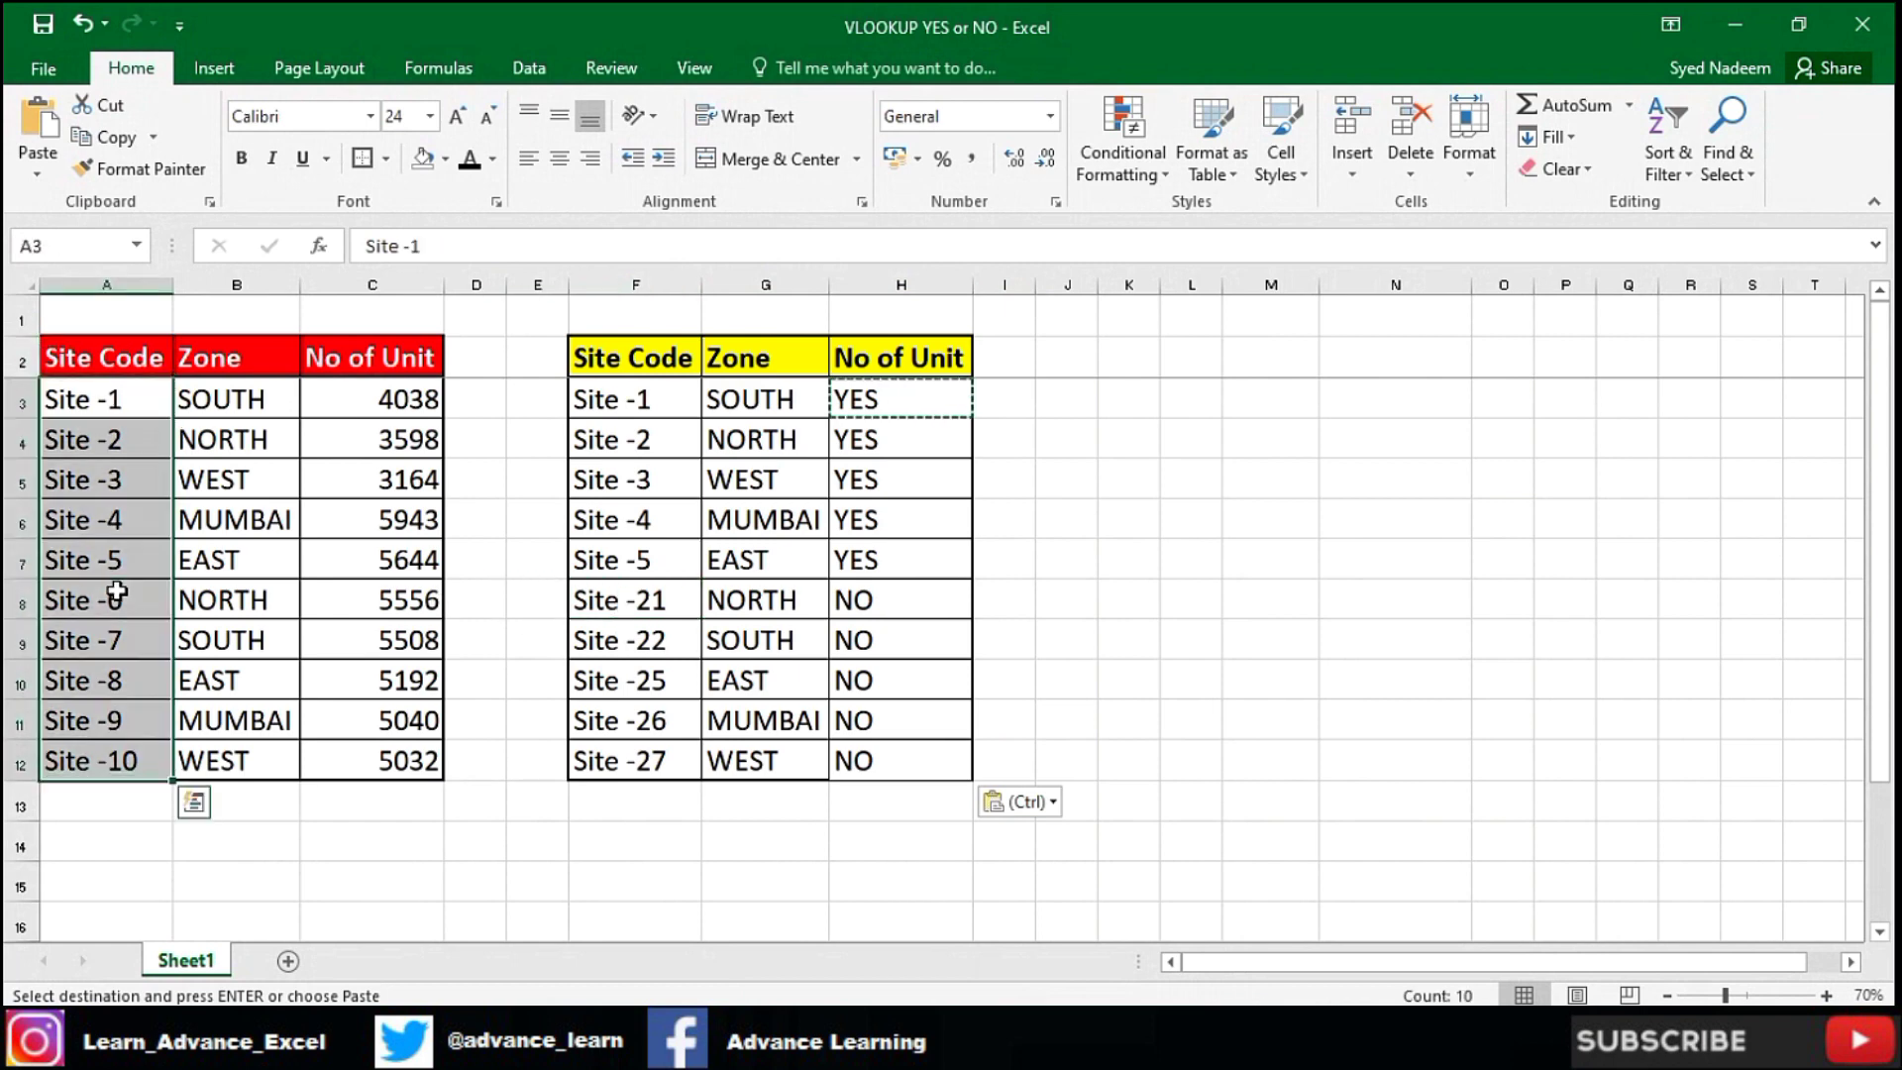
{"action": "key", "text": "Right"}
{"action": "key", "text": "Right"}
{"action": "key", "text": "Right"}
{"action": "key", "text": "Right"}
{"action": "key", "text": "Right"}
{"action": "key", "text": "Down"}
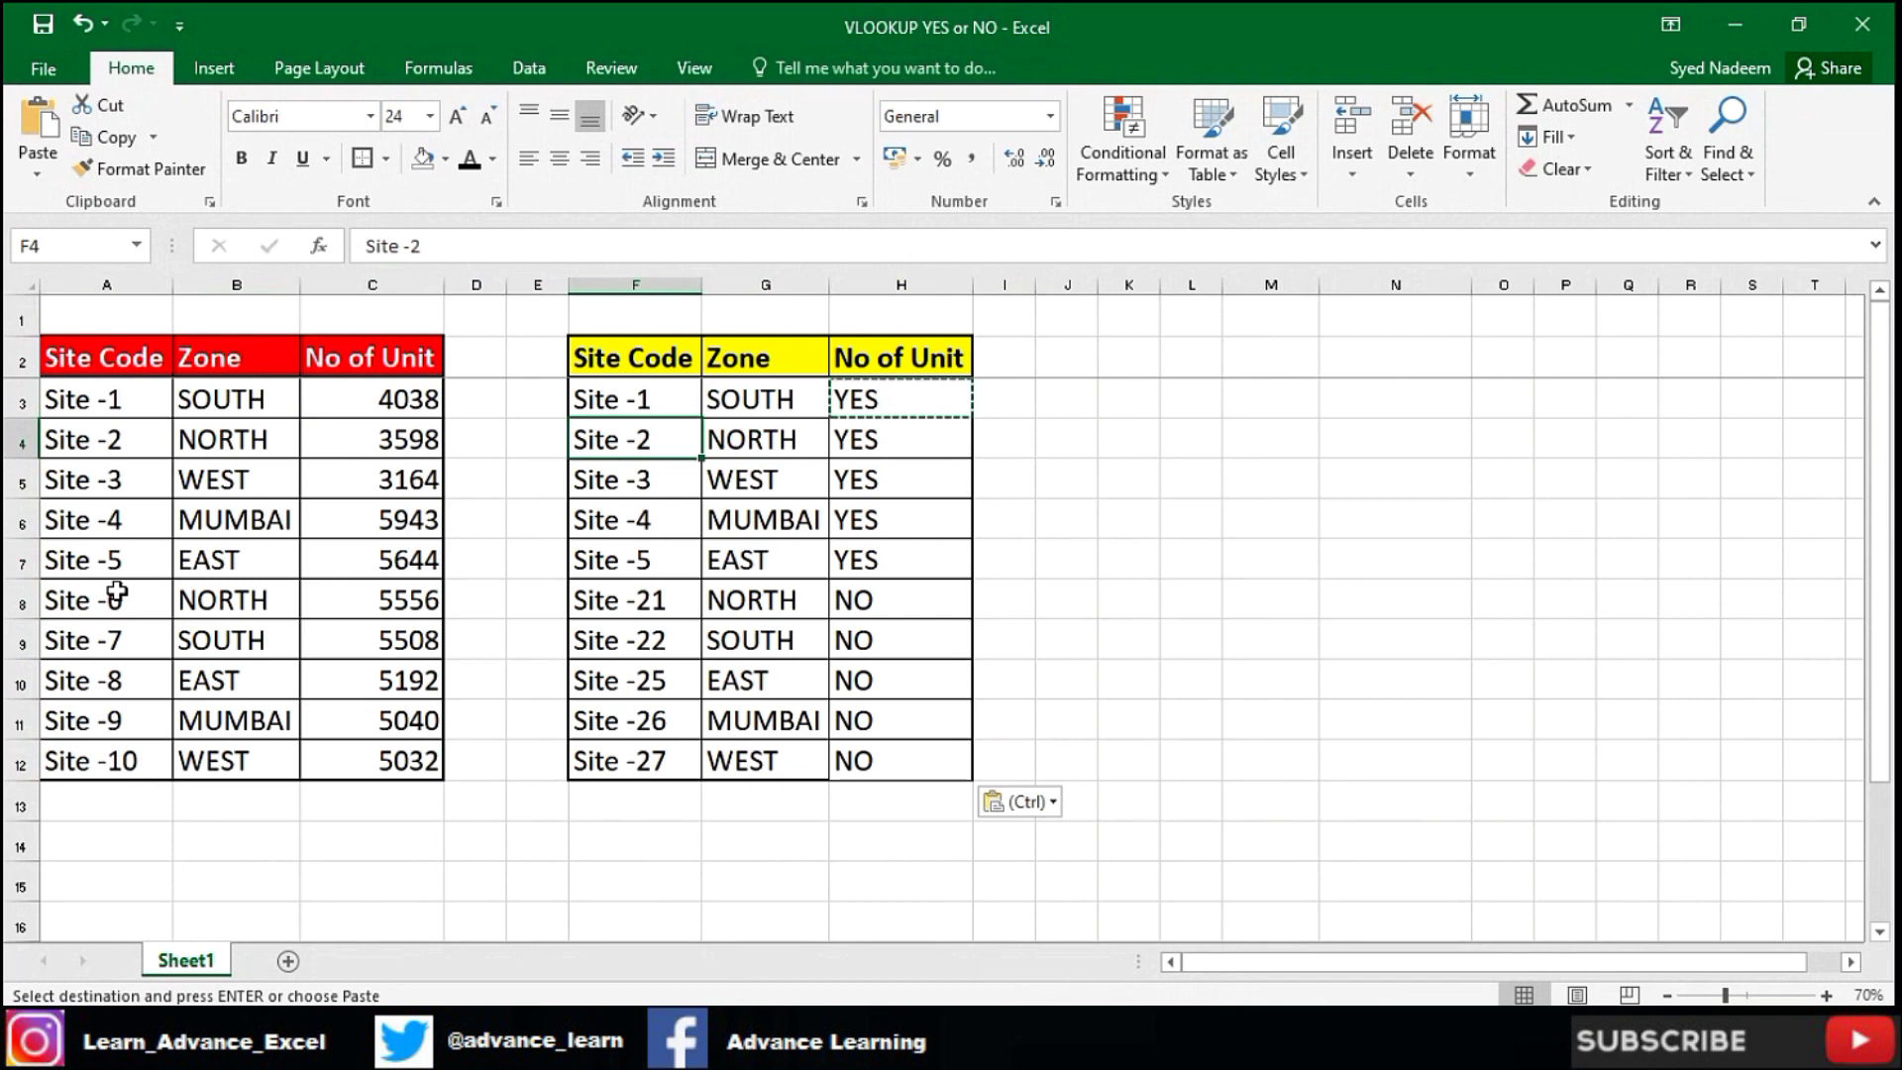
{"action": "key", "text": "Down"}
{"action": "key", "text": "Down"}
{"action": "key", "text": "Down"}
{"action": "key", "text": "Down"}
{"action": "key", "text": "ctrl+shift+Down"}
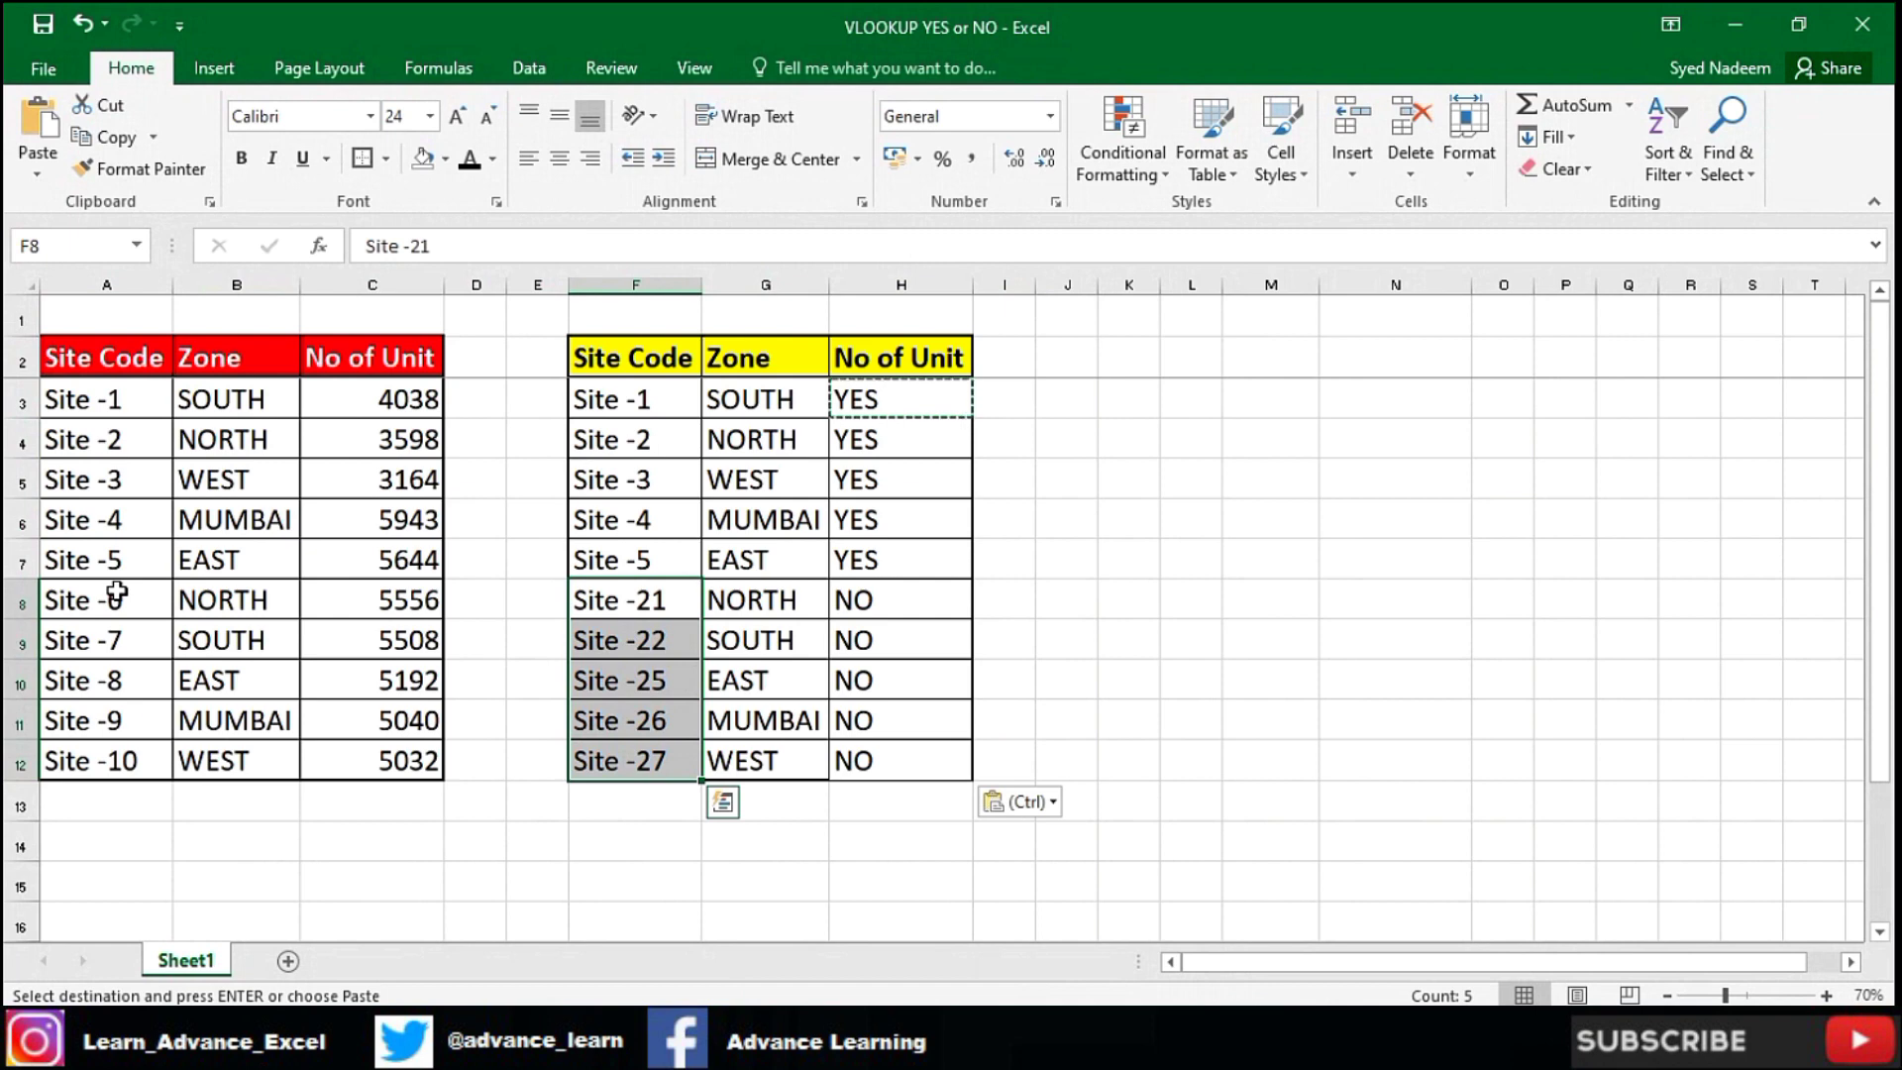
- Clear the YES/NO lookup formulas from H3:H12
{"action": "key", "text": "ctrl+Up"}
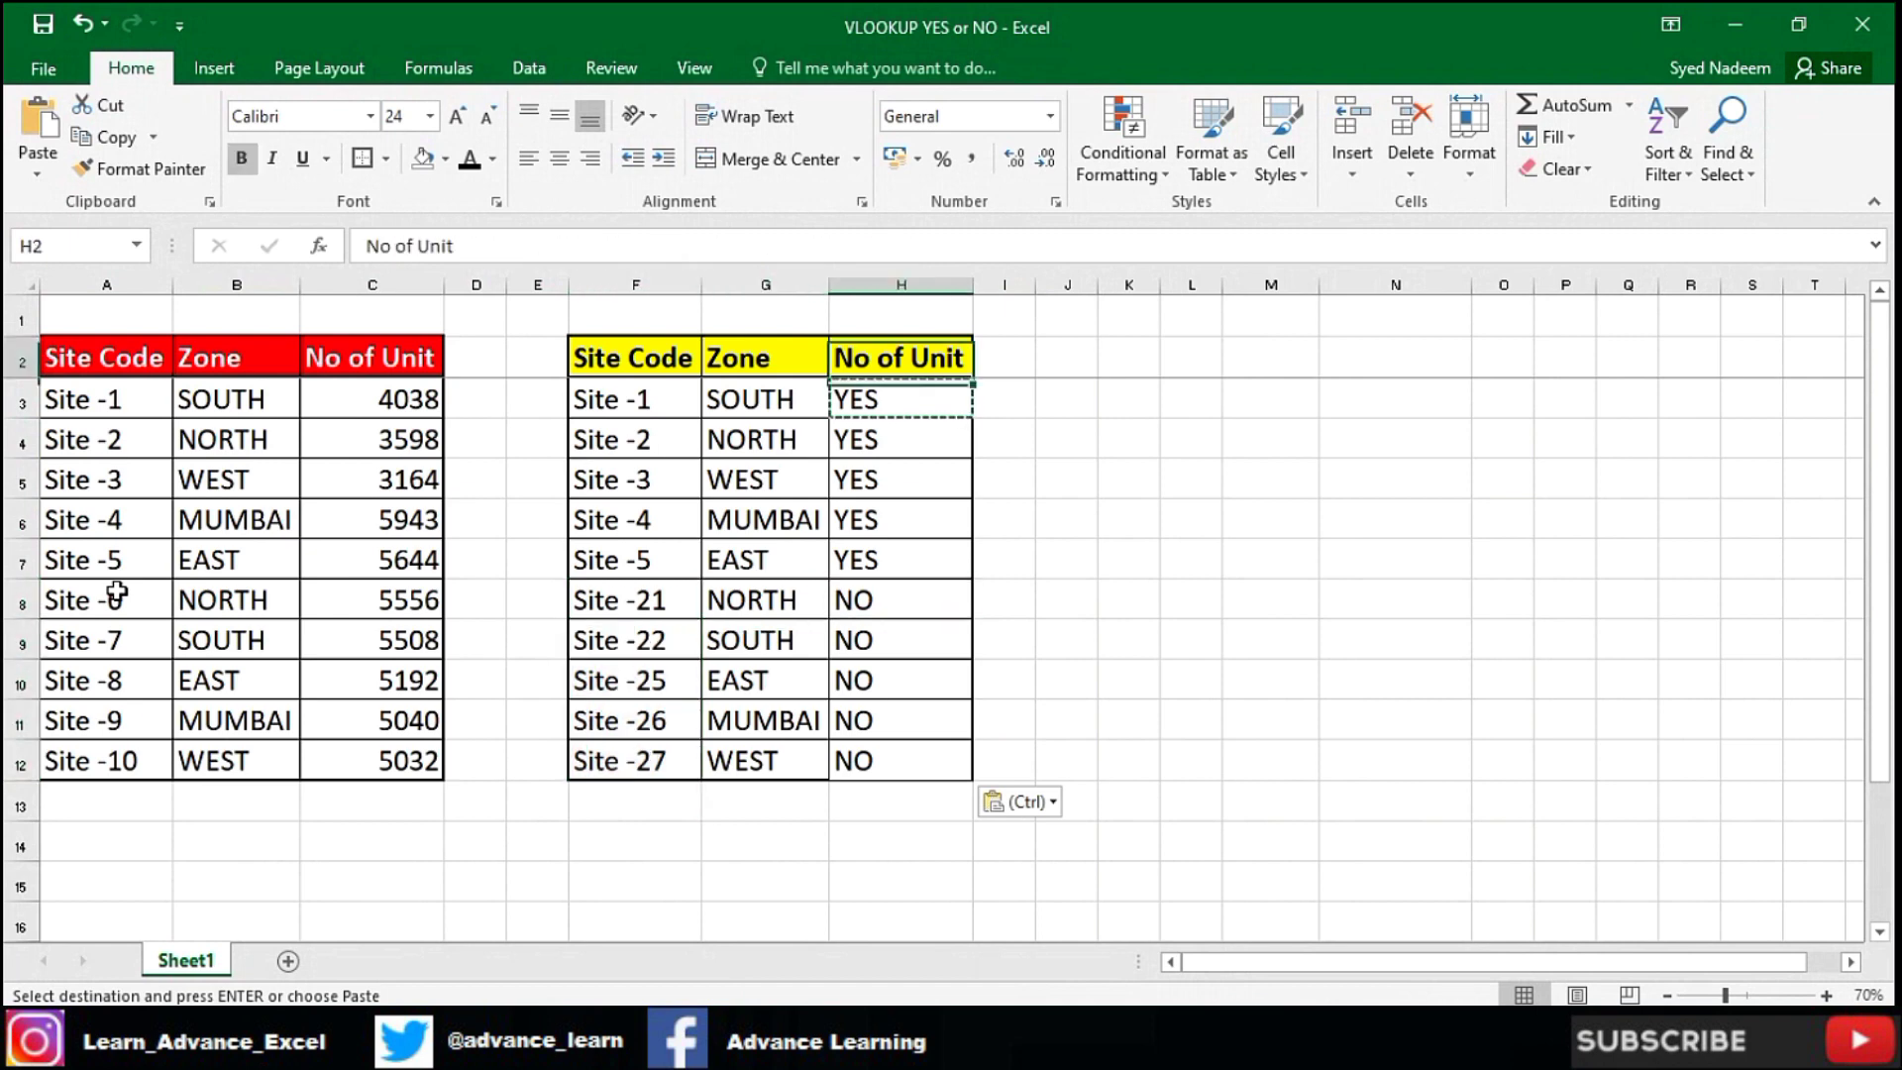
{"action": "key", "text": "Down"}
{"action": "key", "text": "ctrl+shift+Down"}
{"action": "key", "text": "ctrl+v"}
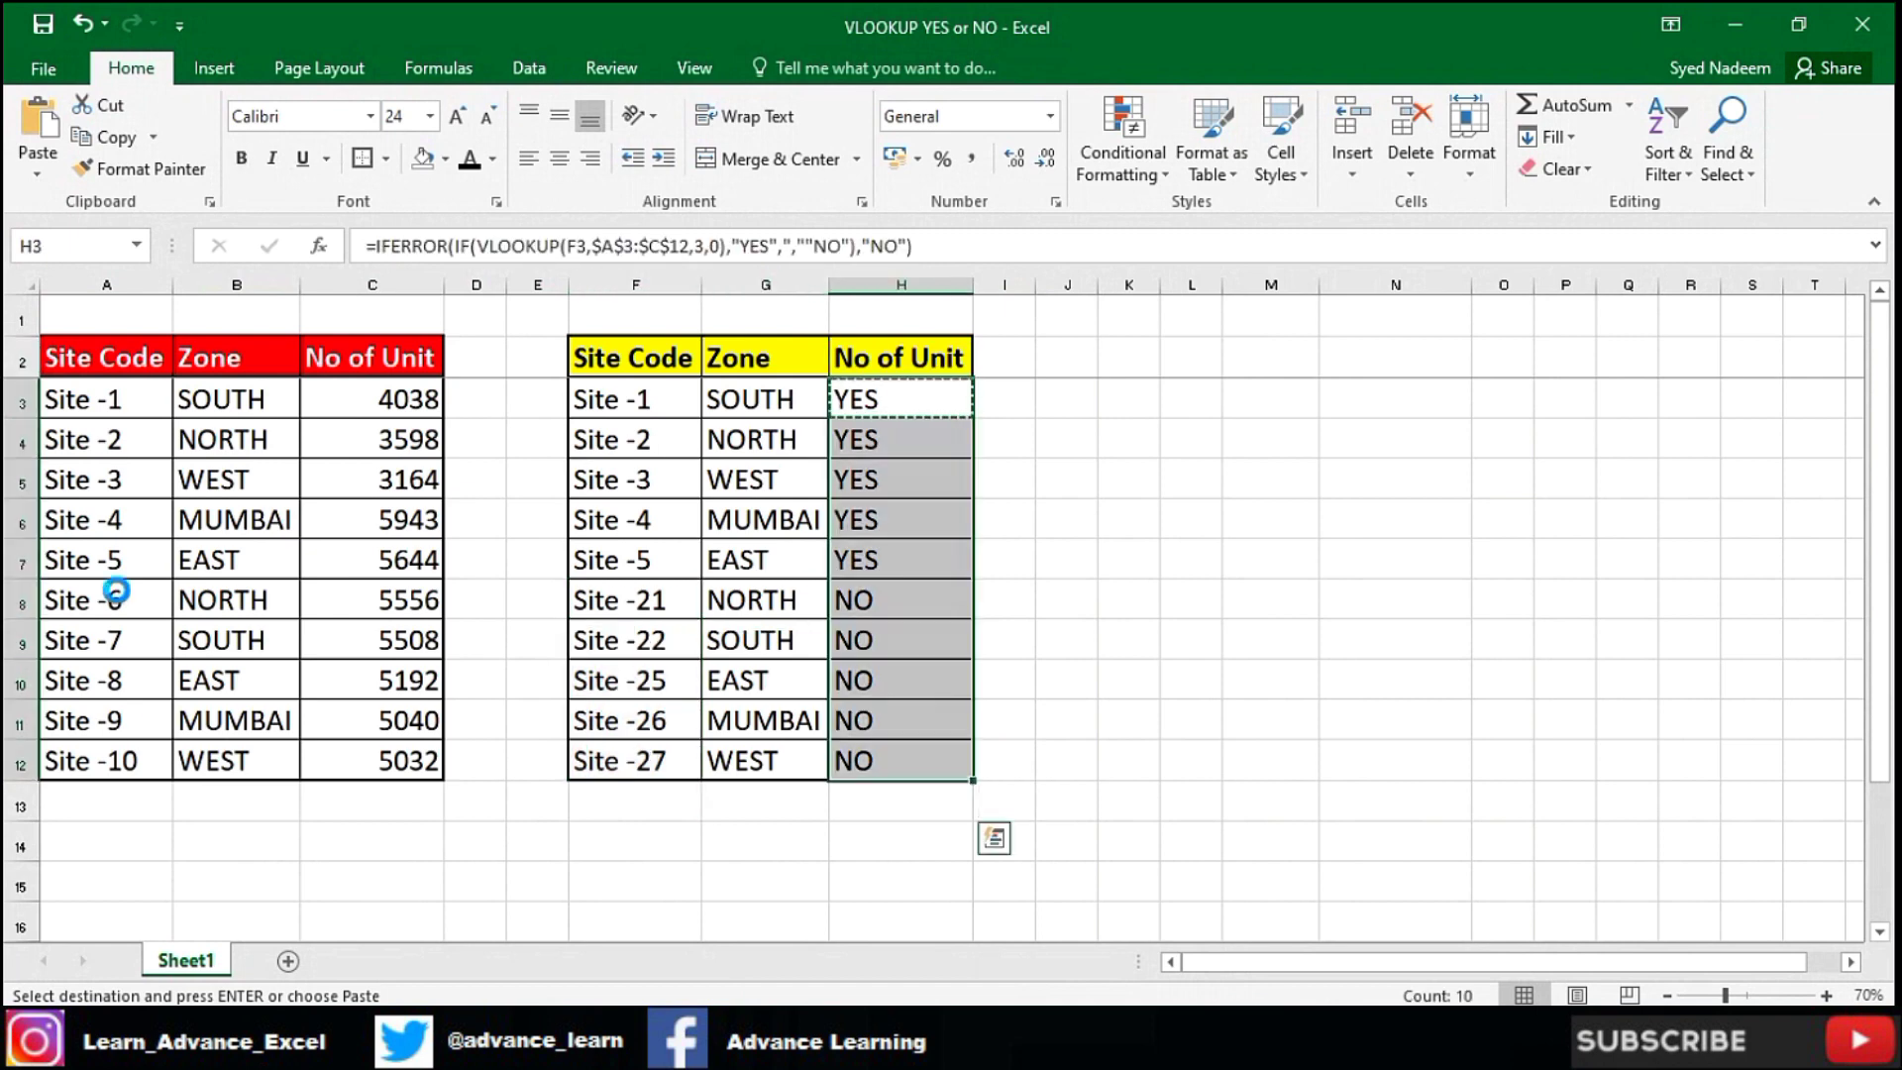
{"action": "key", "text": "ctrl+z"}
{"action": "key", "text": "ctrl+z"}
- Enter =VLOOKUP(F3,$A$3:$C$12,3,0) in H3, with an absolute reference to the first table
{"action": "type", "text": "=vl"}
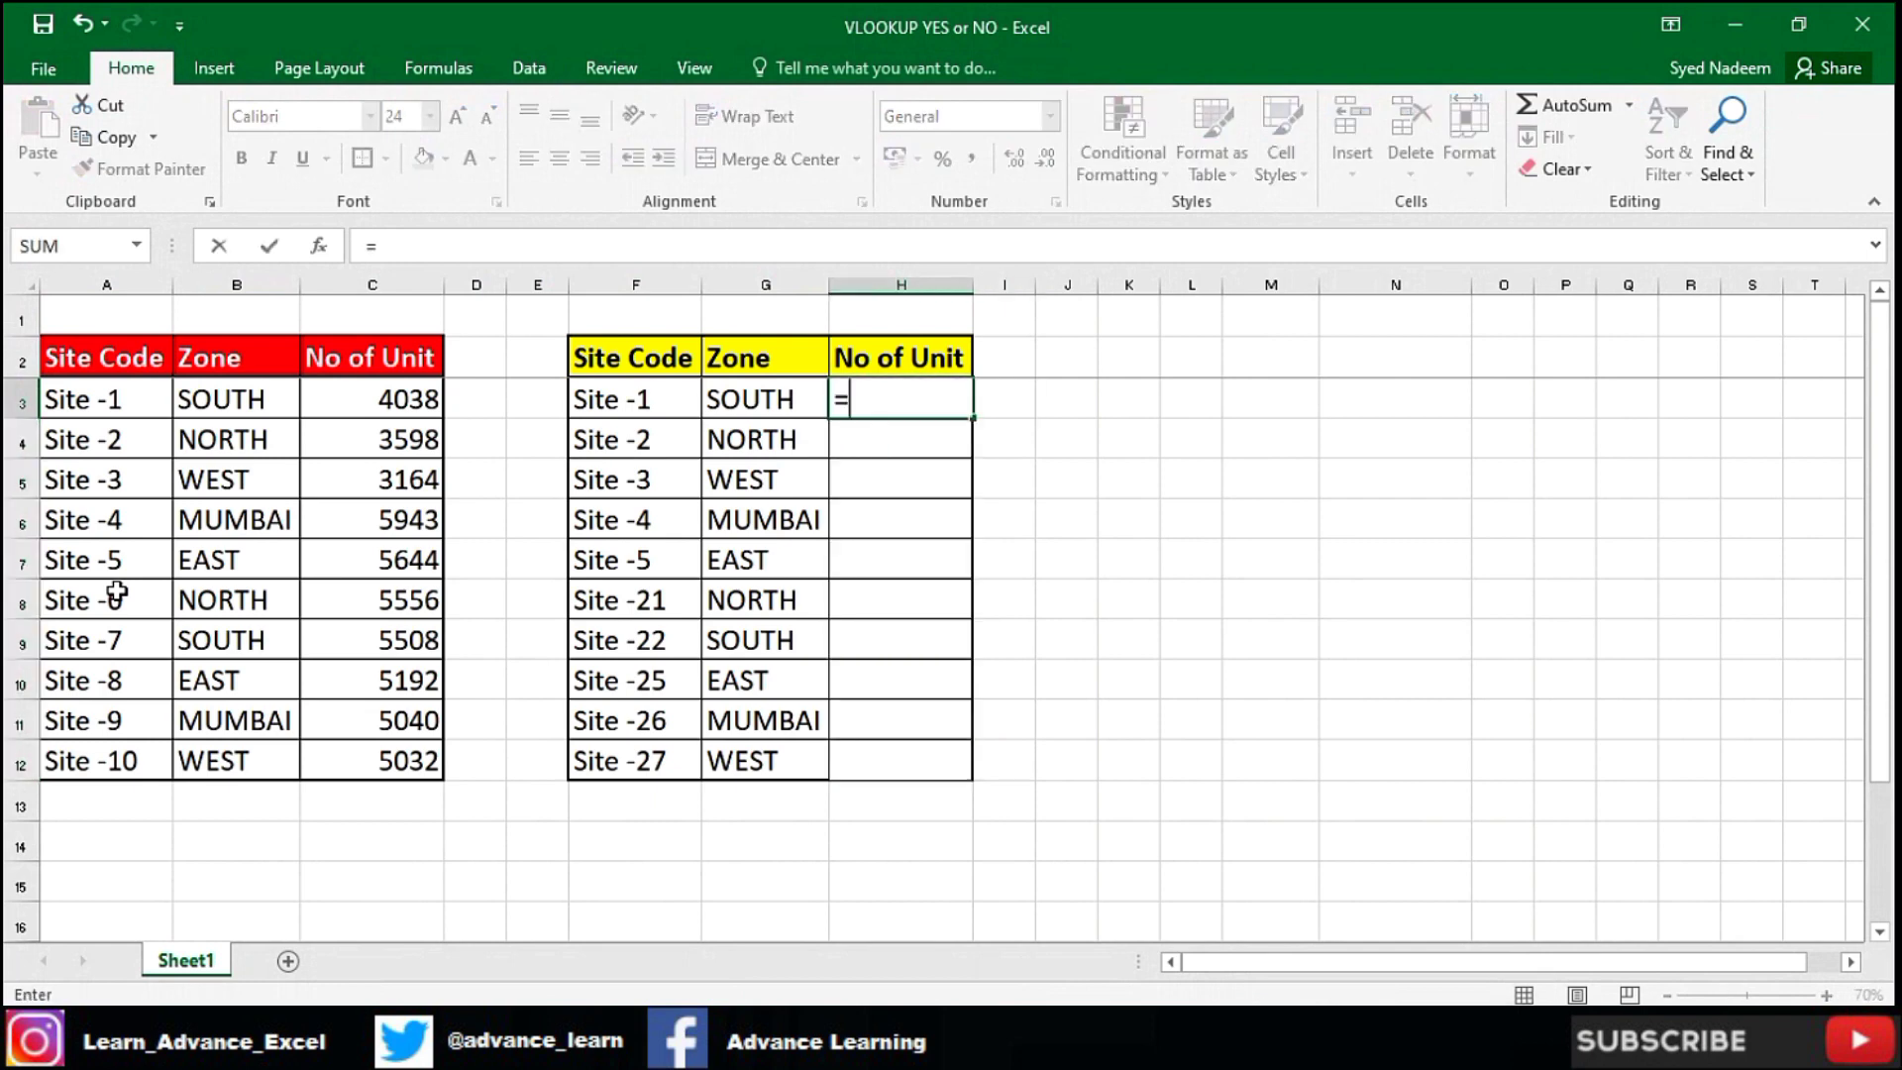
{"action": "key", "text": "Tab"}
{"action": "key", "text": "Left"}
{"action": "key", "text": "Left"}
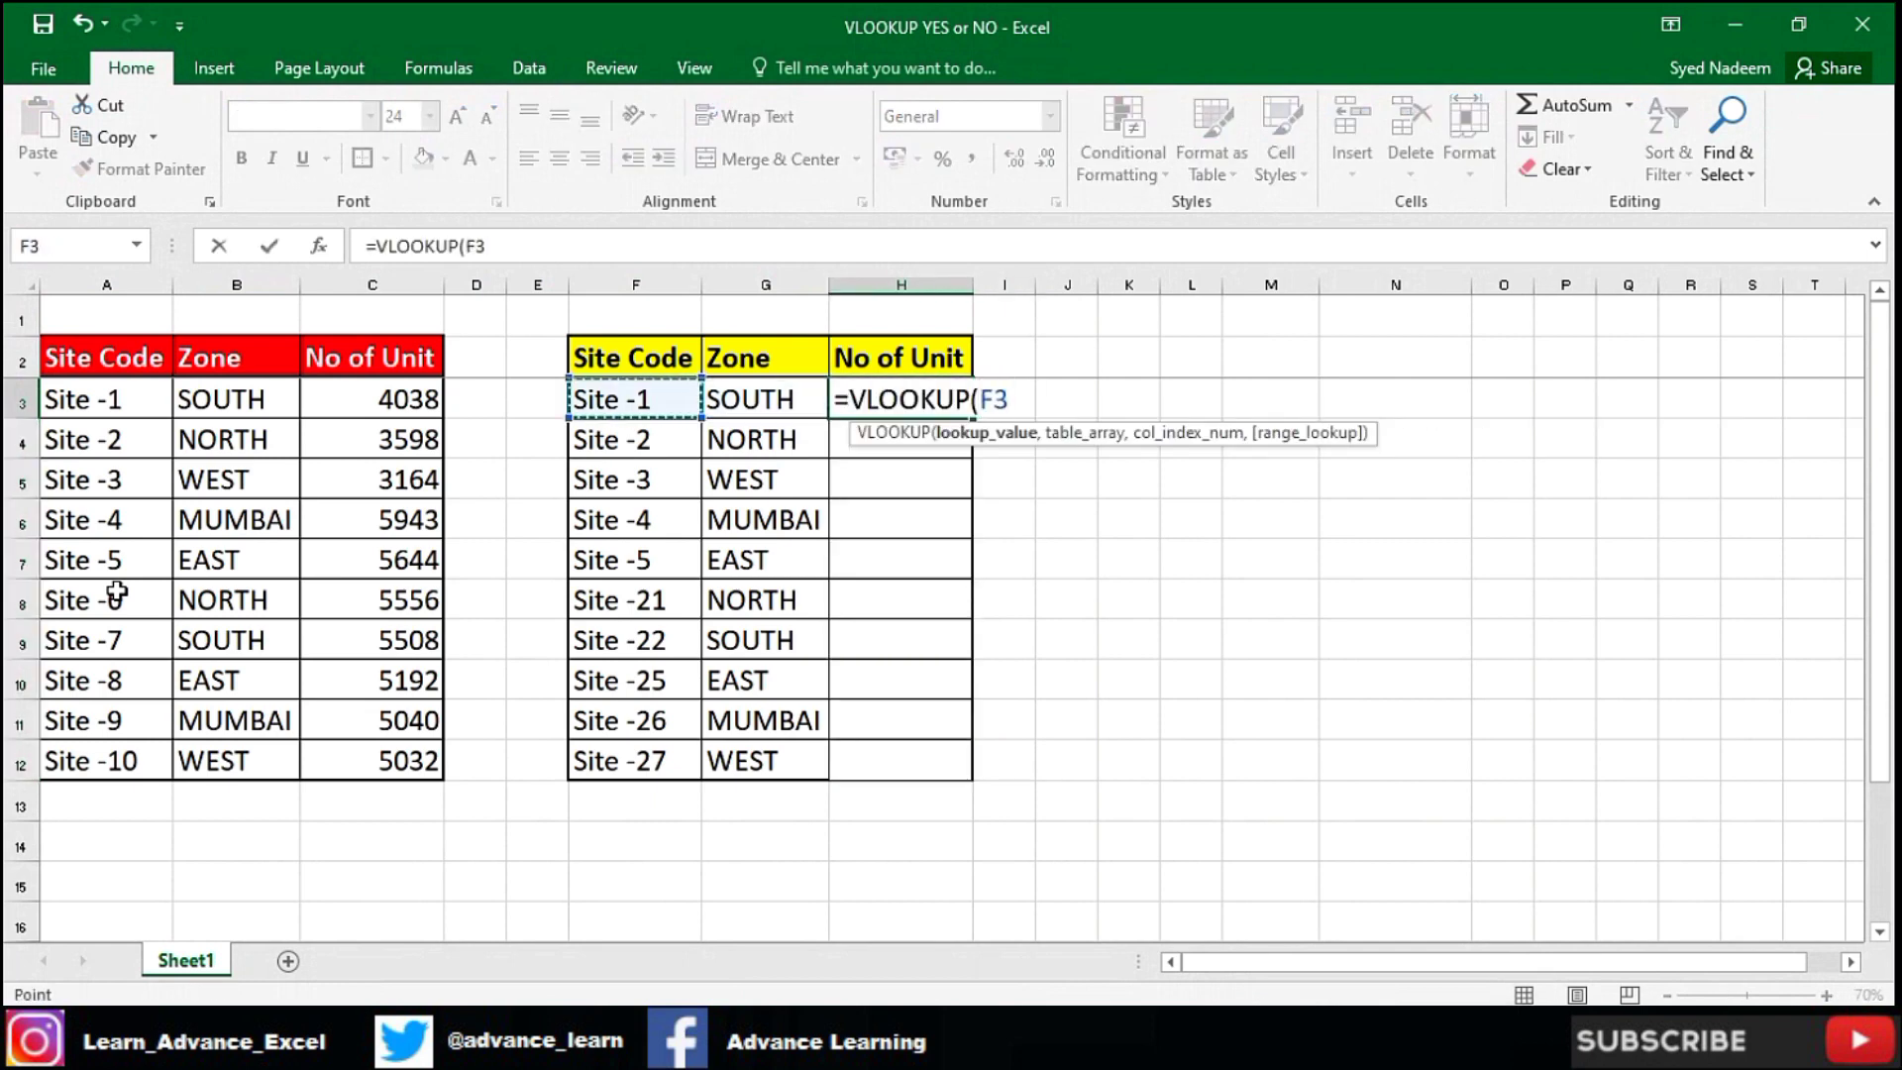
{"action": "type", "text": ","}
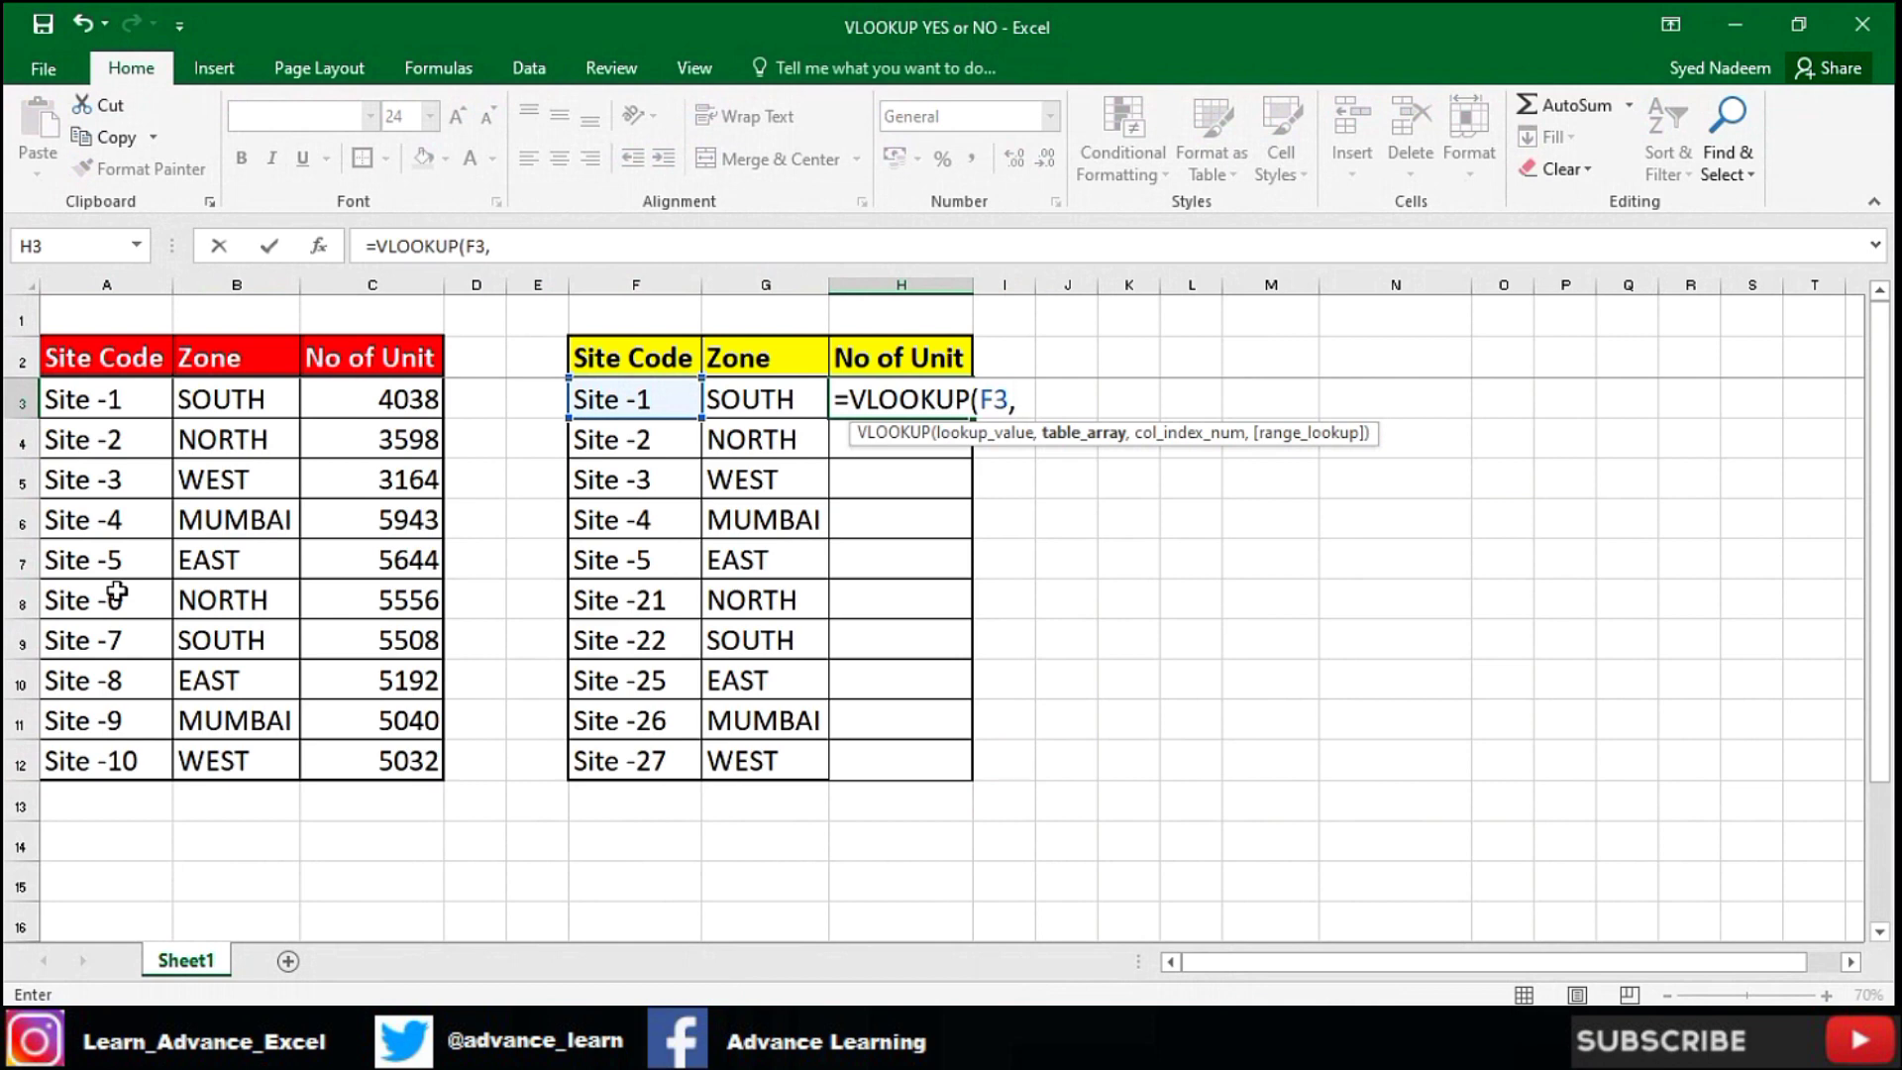
{"action": "key", "text": "Left"}
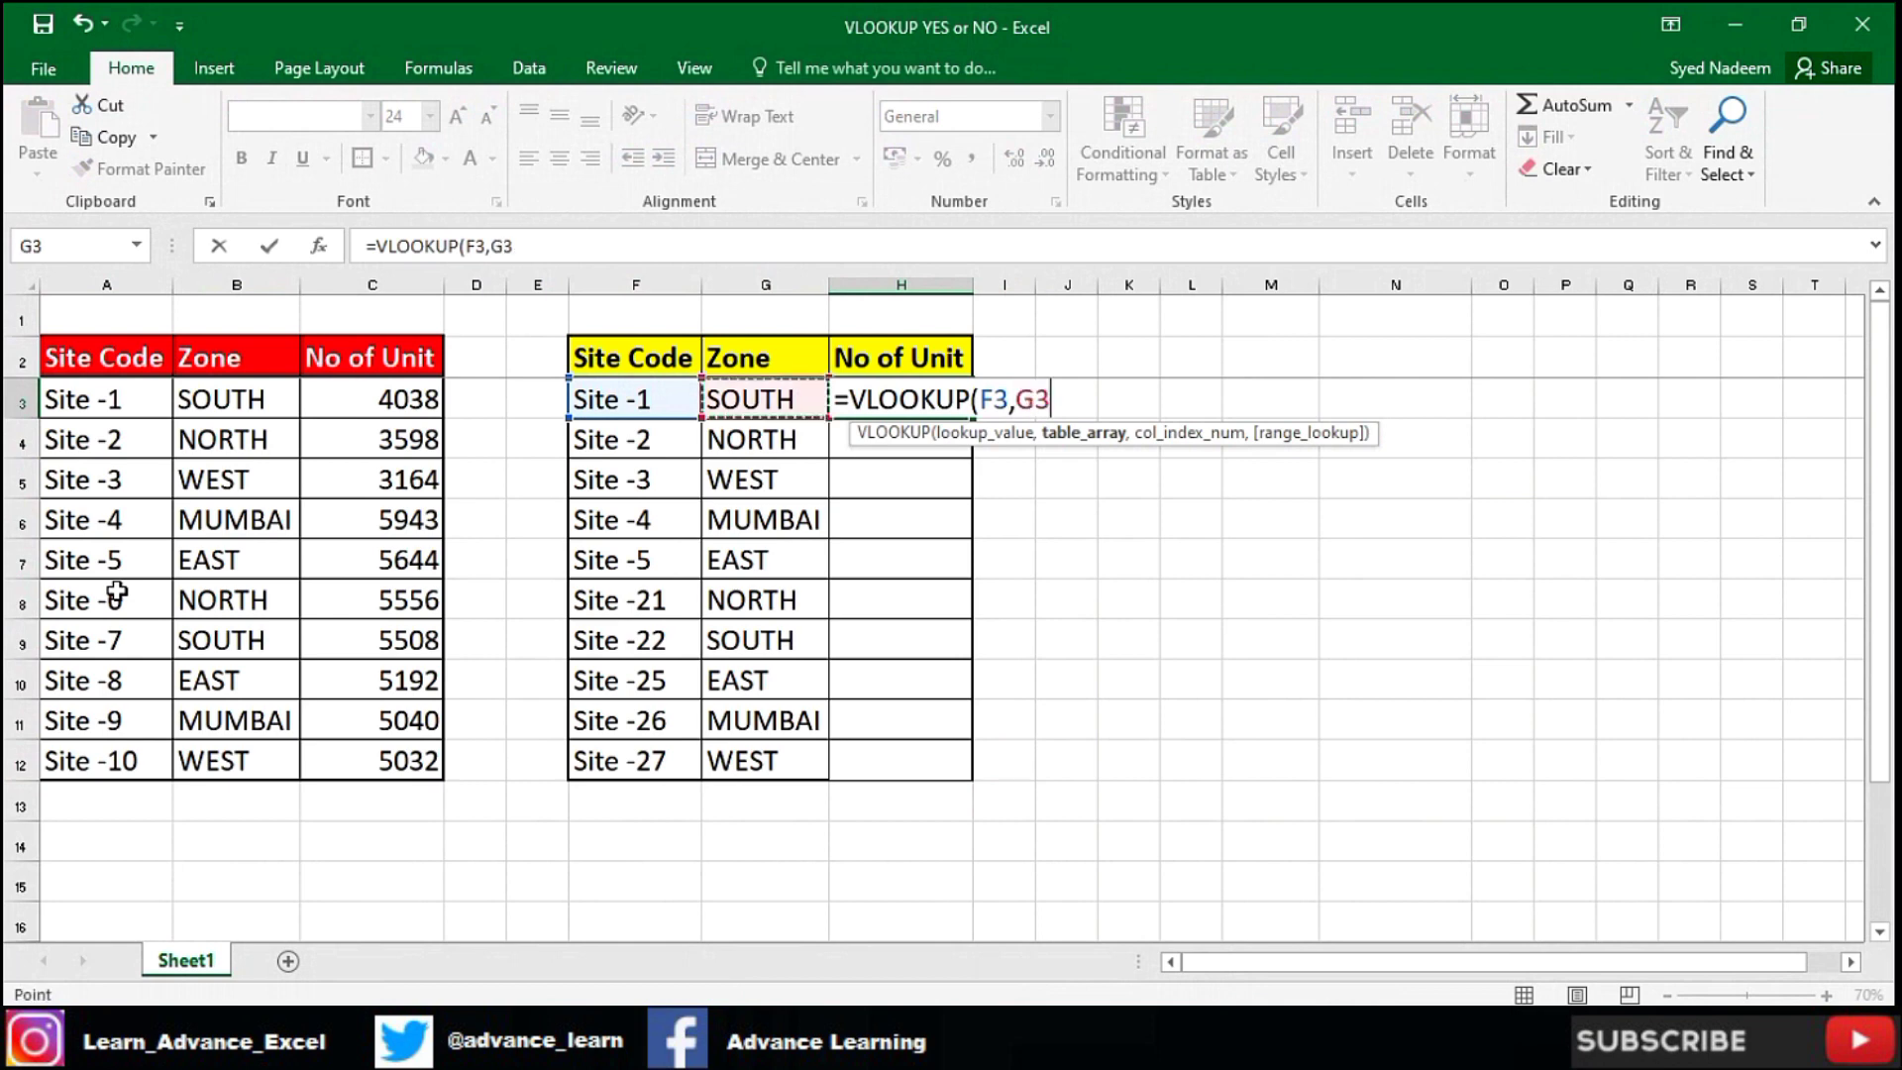
{"action": "key", "text": "Left"}
{"action": "key", "text": "Left"}
{"action": "key", "text": "Left"}
{"action": "key", "text": "Left"}
{"action": "key", "text": "Left"}
{"action": "key", "text": "Left"}
{"action": "key", "text": "ctrl+shift+Right"}
{"action": "key", "text": "ctrl+shift+Down"}
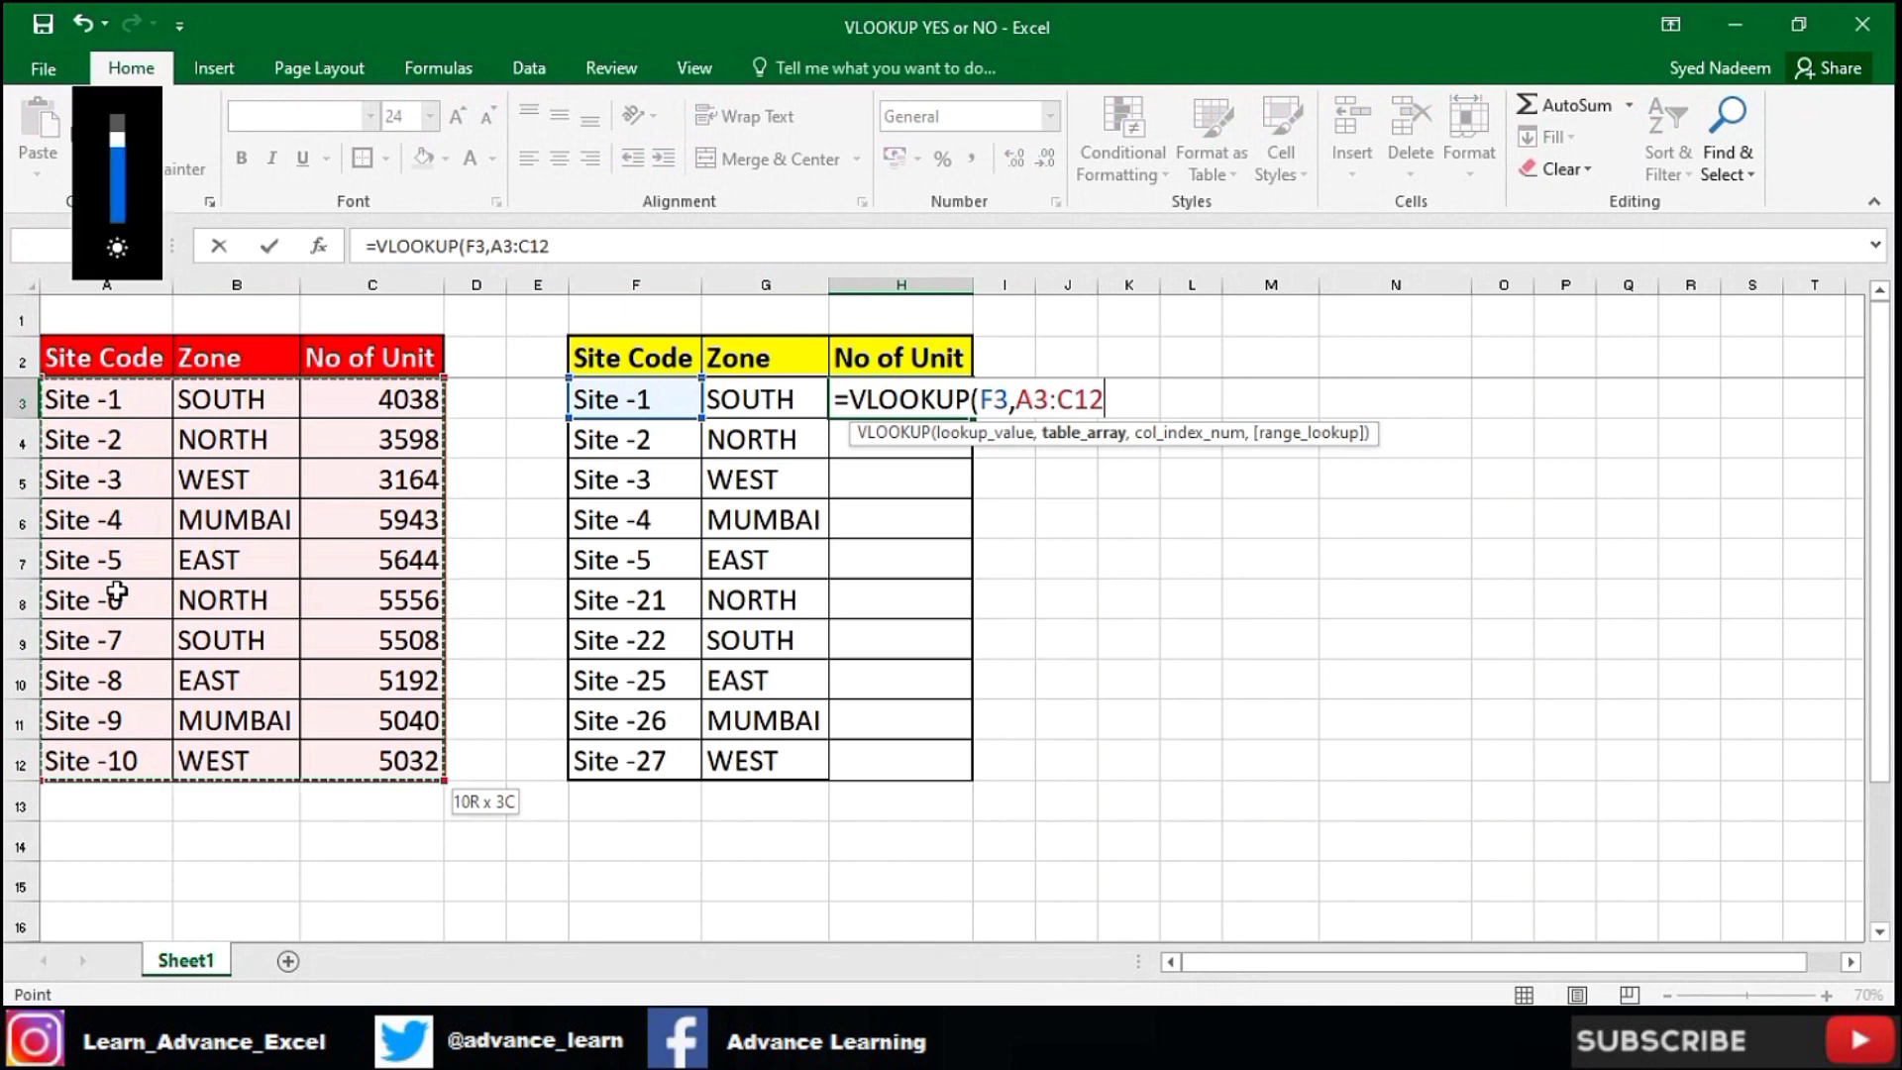
{"action": "key", "text": "F4"}
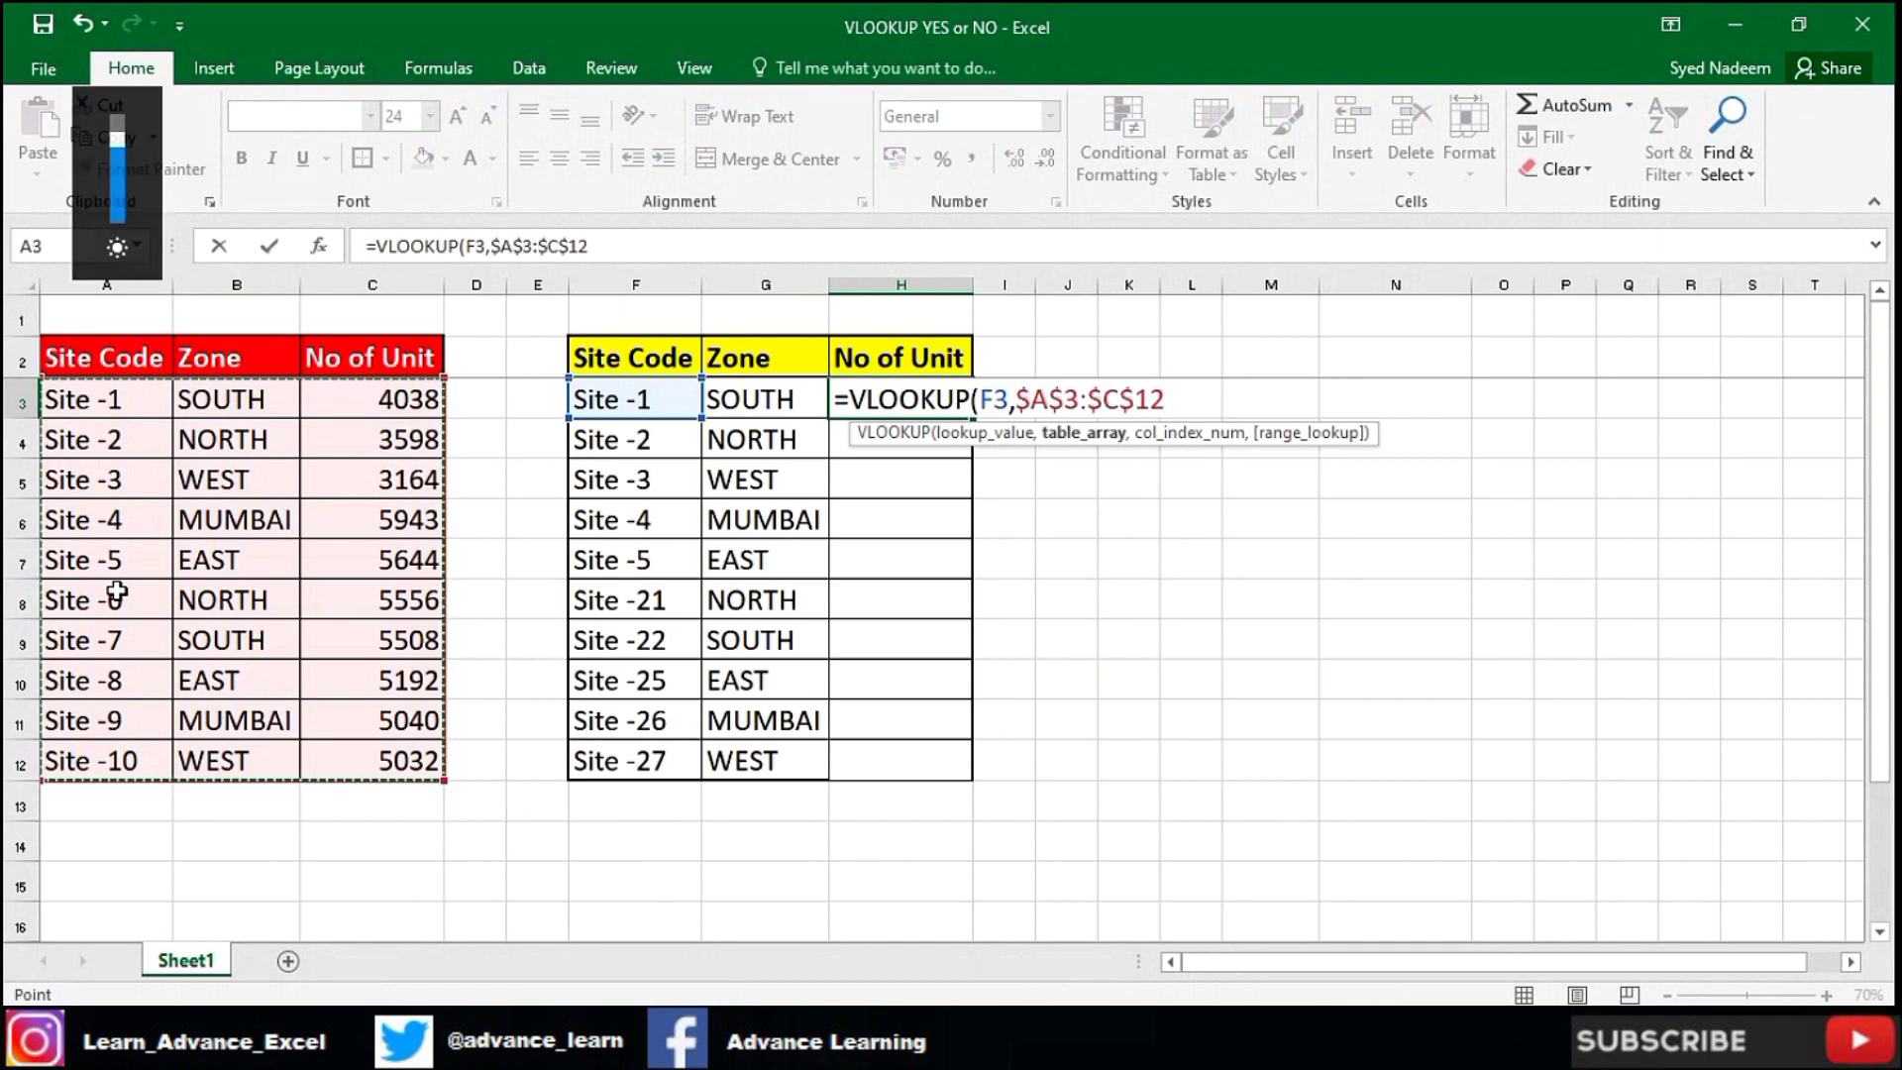
{"action": "type", "text": ",3,0)"}
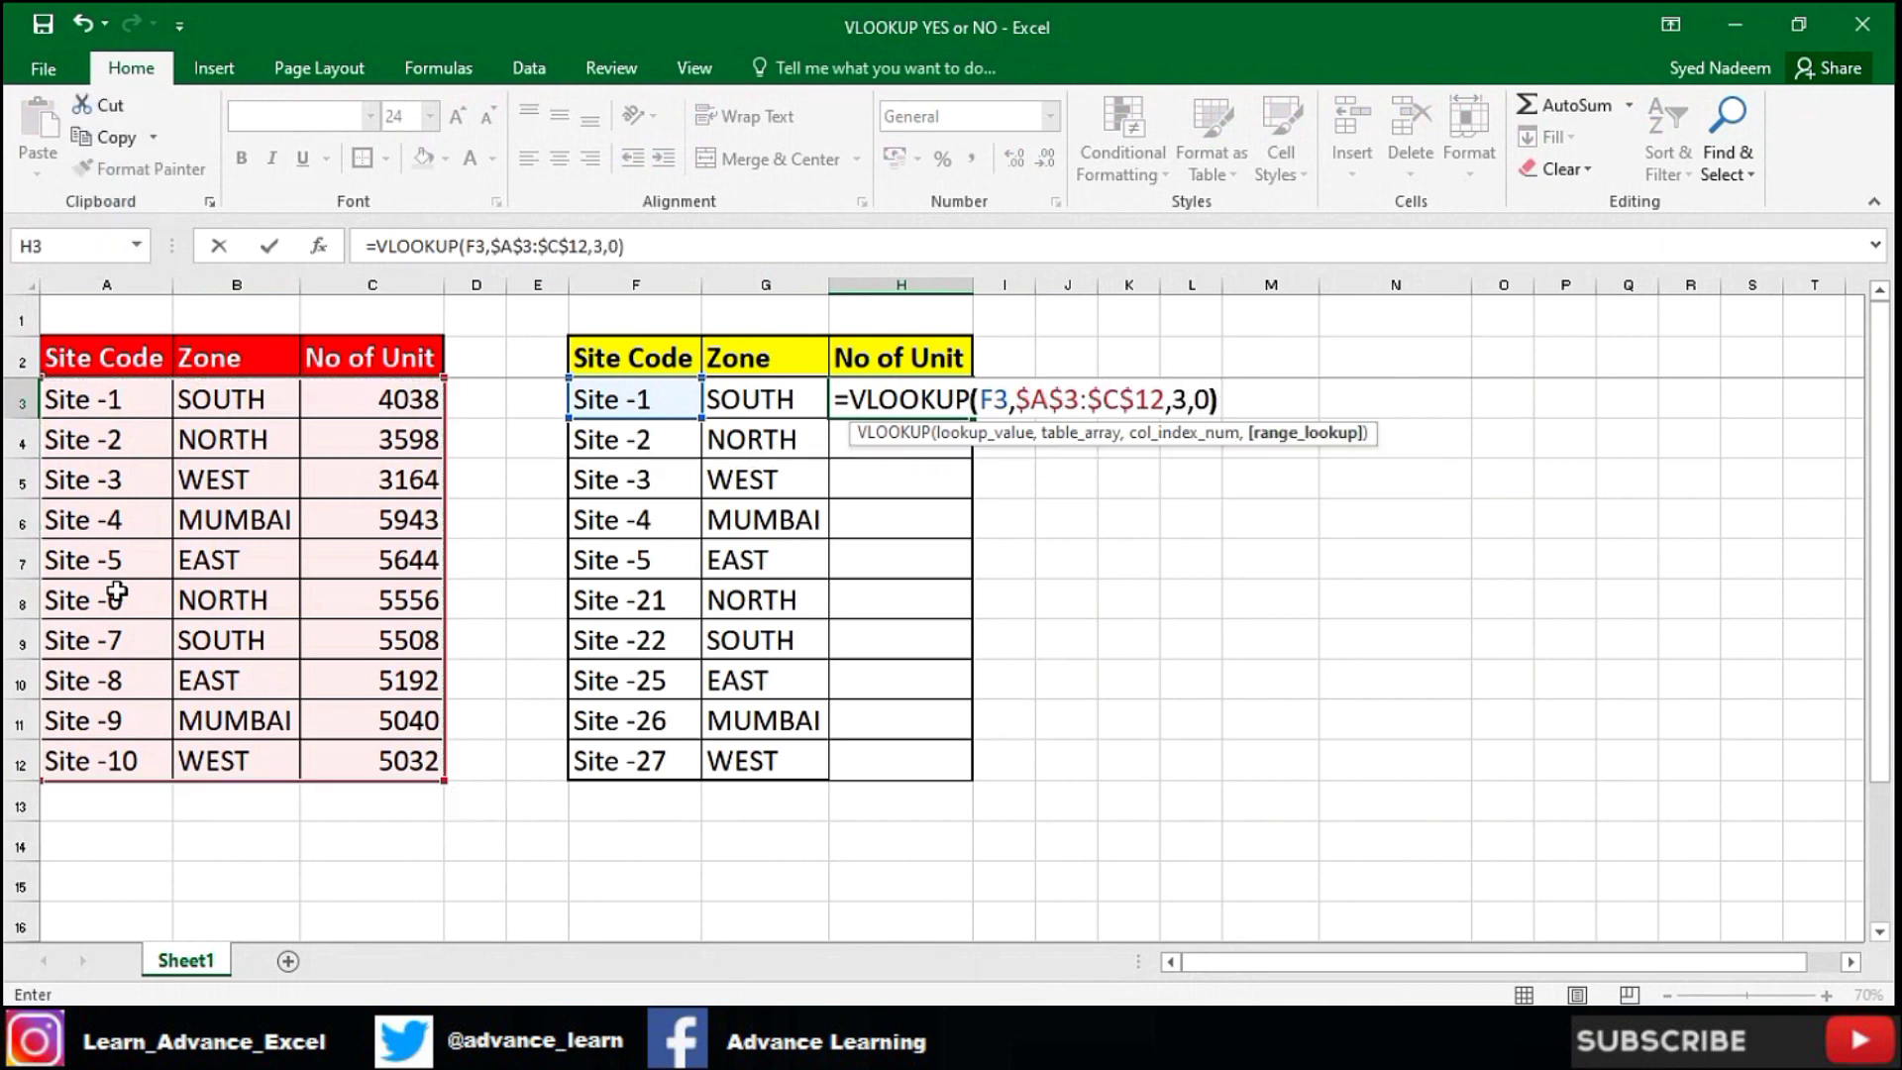
{"action": "key", "text": "ctrl+Return"}
- Enclose the new H3 lookup in IFERROR(IF(, so that VLOOKUP serves as the IF's logical test
{"action": "key", "text": "F2"}
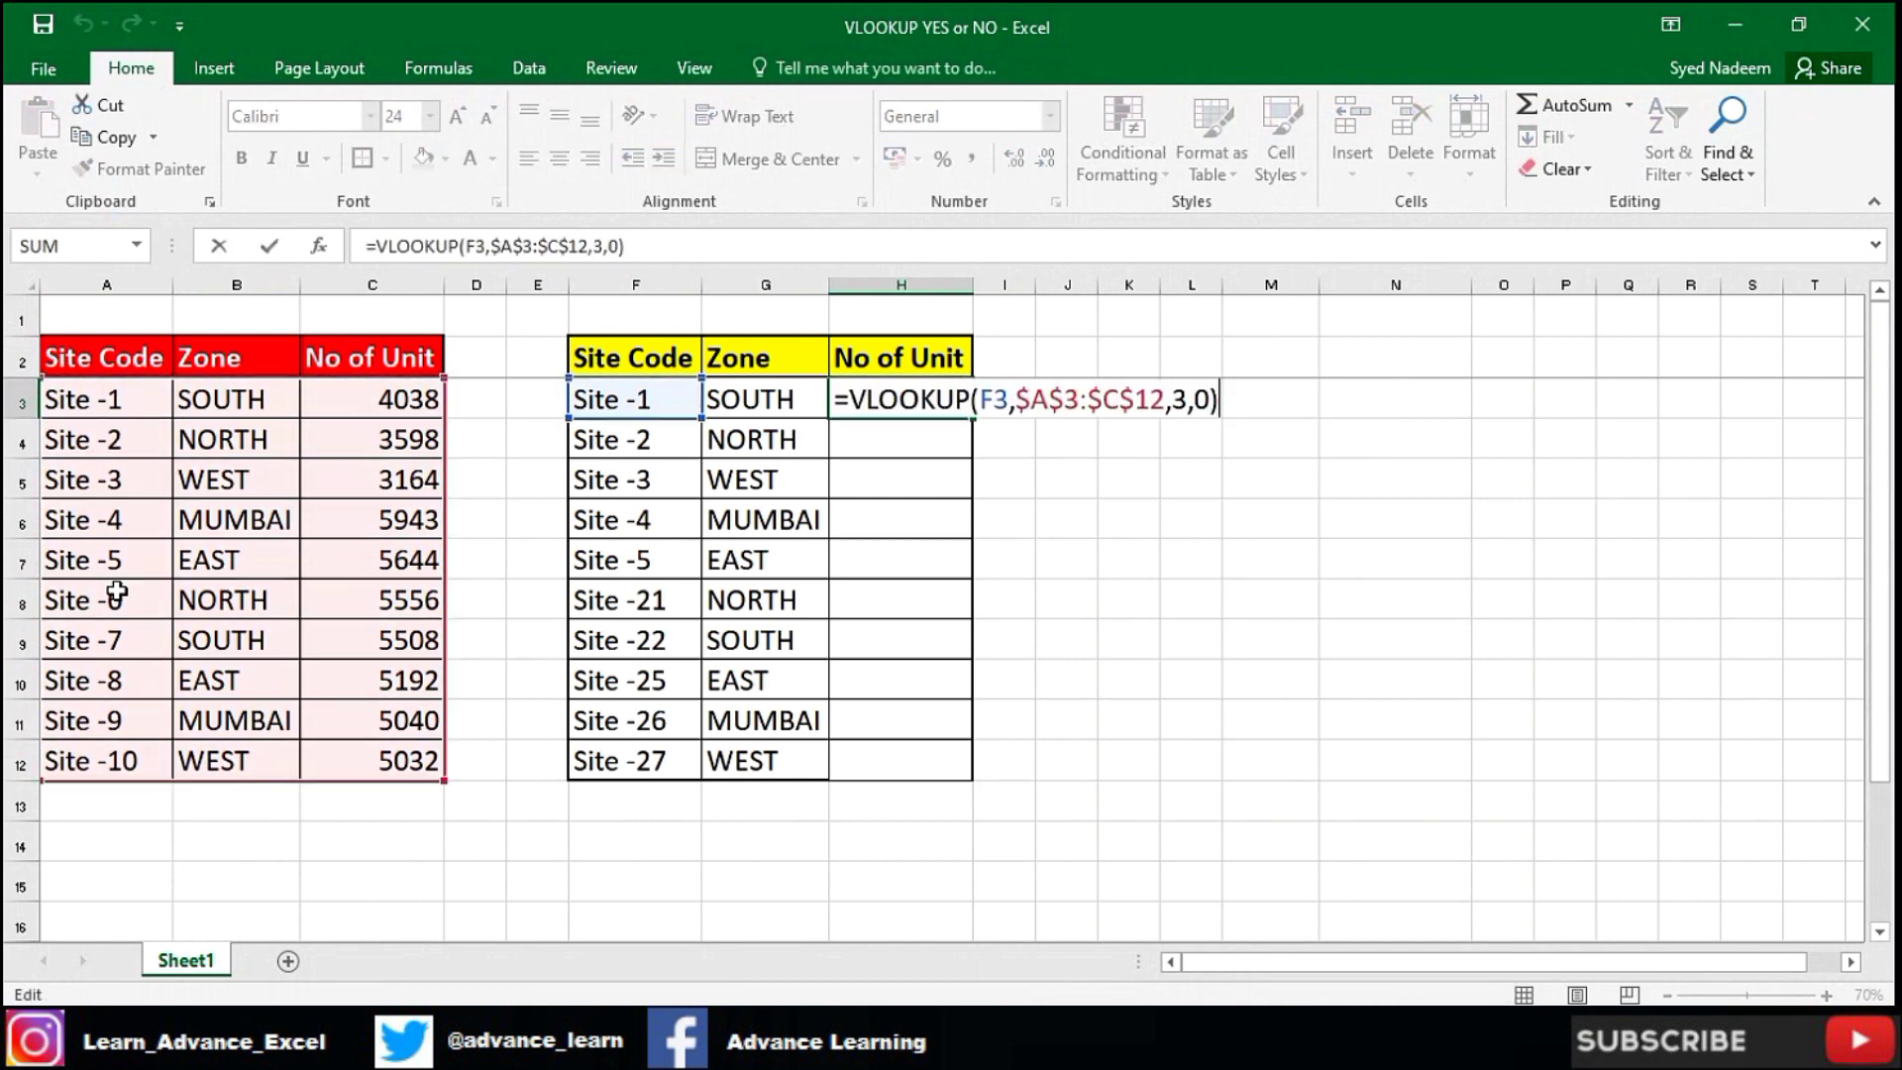
{"action": "key", "text": "Left"}
{"action": "key", "text": "Left"}
{"action": "key", "text": "Left"}
{"action": "key", "text": "Left"}
{"action": "key", "text": "Left"}
{"action": "key", "text": "Left"}
{"action": "key", "text": "Left"}
{"action": "key", "text": "Left"}
{"action": "key", "text": "Left"}
{"action": "key", "text": "Left"}
{"action": "key", "text": "Left"}
{"action": "key", "text": "Left"}
{"action": "key", "text": "Left"}
{"action": "key", "text": "Left"}
{"action": "key", "text": "Left"}
{"action": "key", "text": "Left"}
{"action": "key", "text": "Left"}
{"action": "key", "text": "Left"}
{"action": "key", "text": "Left"}
{"action": "key", "text": "Left"}
{"action": "type", "text": "if"}
{"action": "key", "text": "Down"}
{"action": "key", "text": "Tab"}
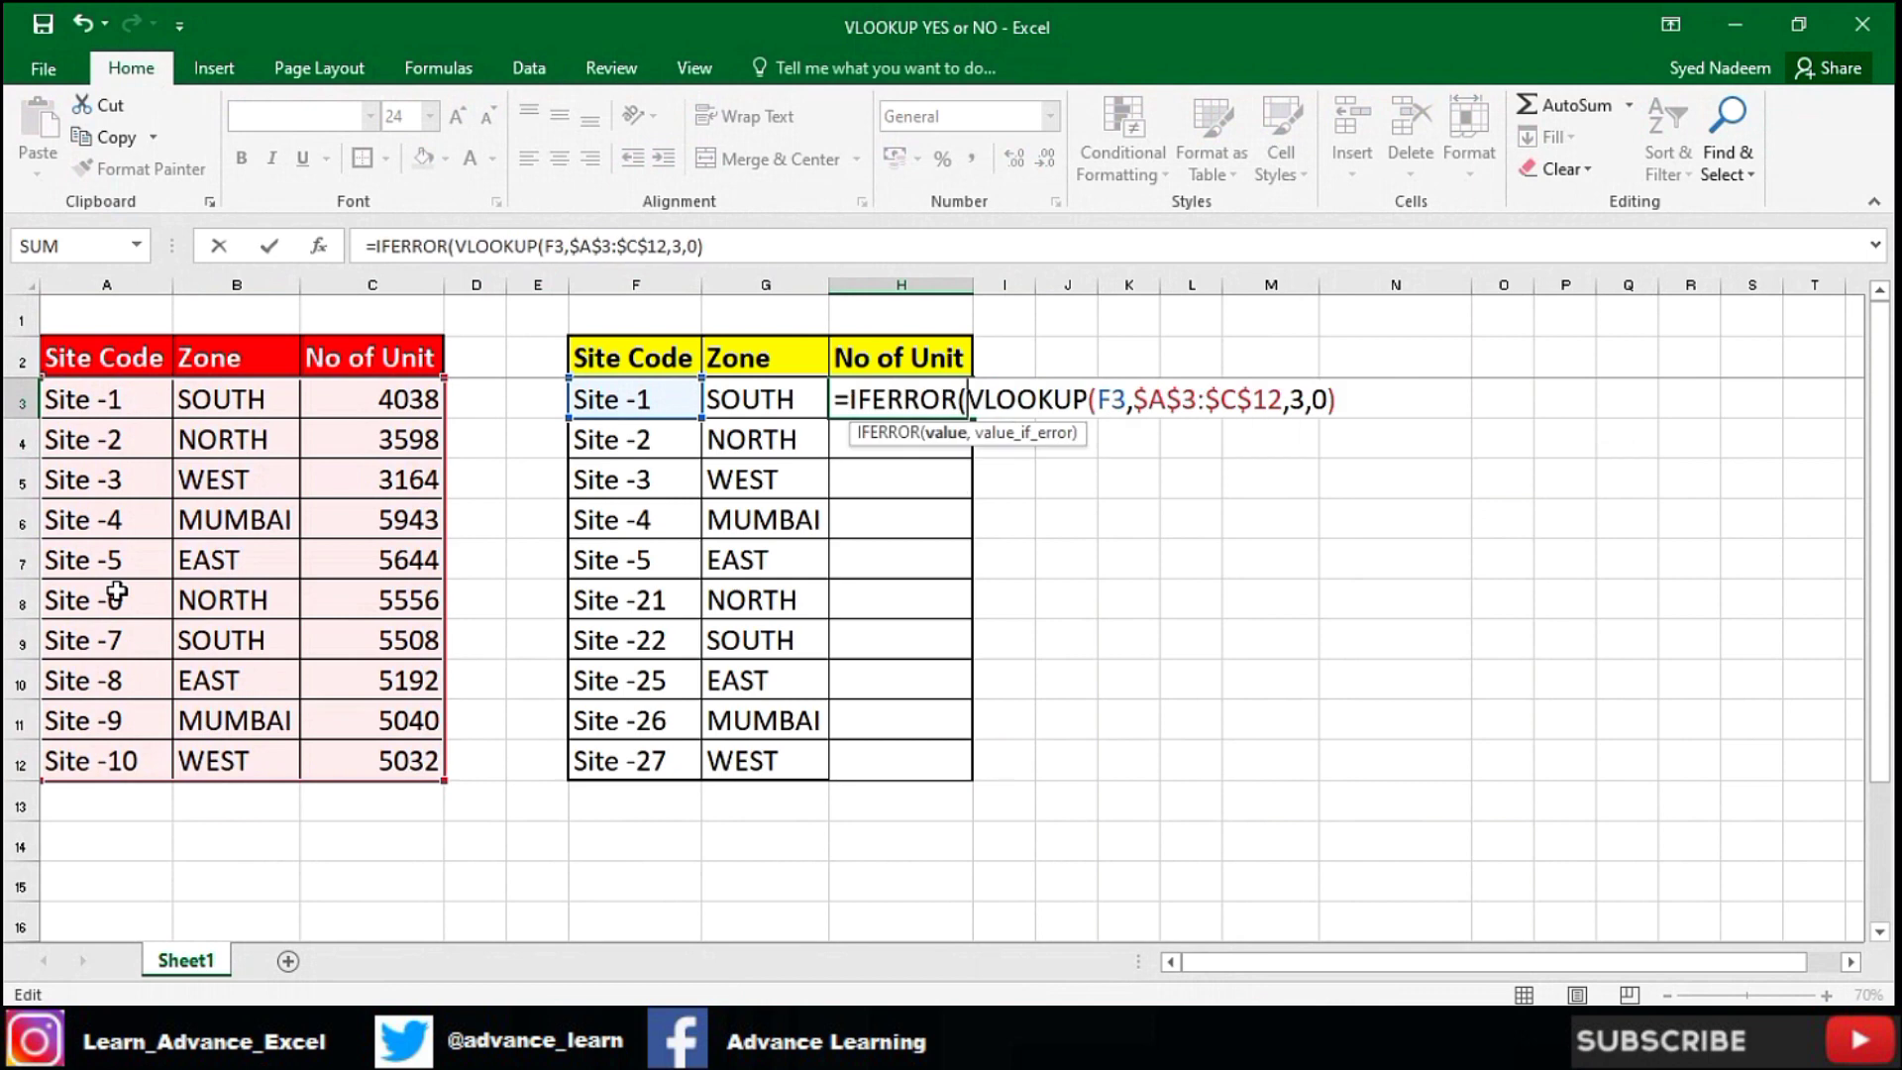
{"action": "type", "text": "if"}
{"action": "key", "text": "Tab"}
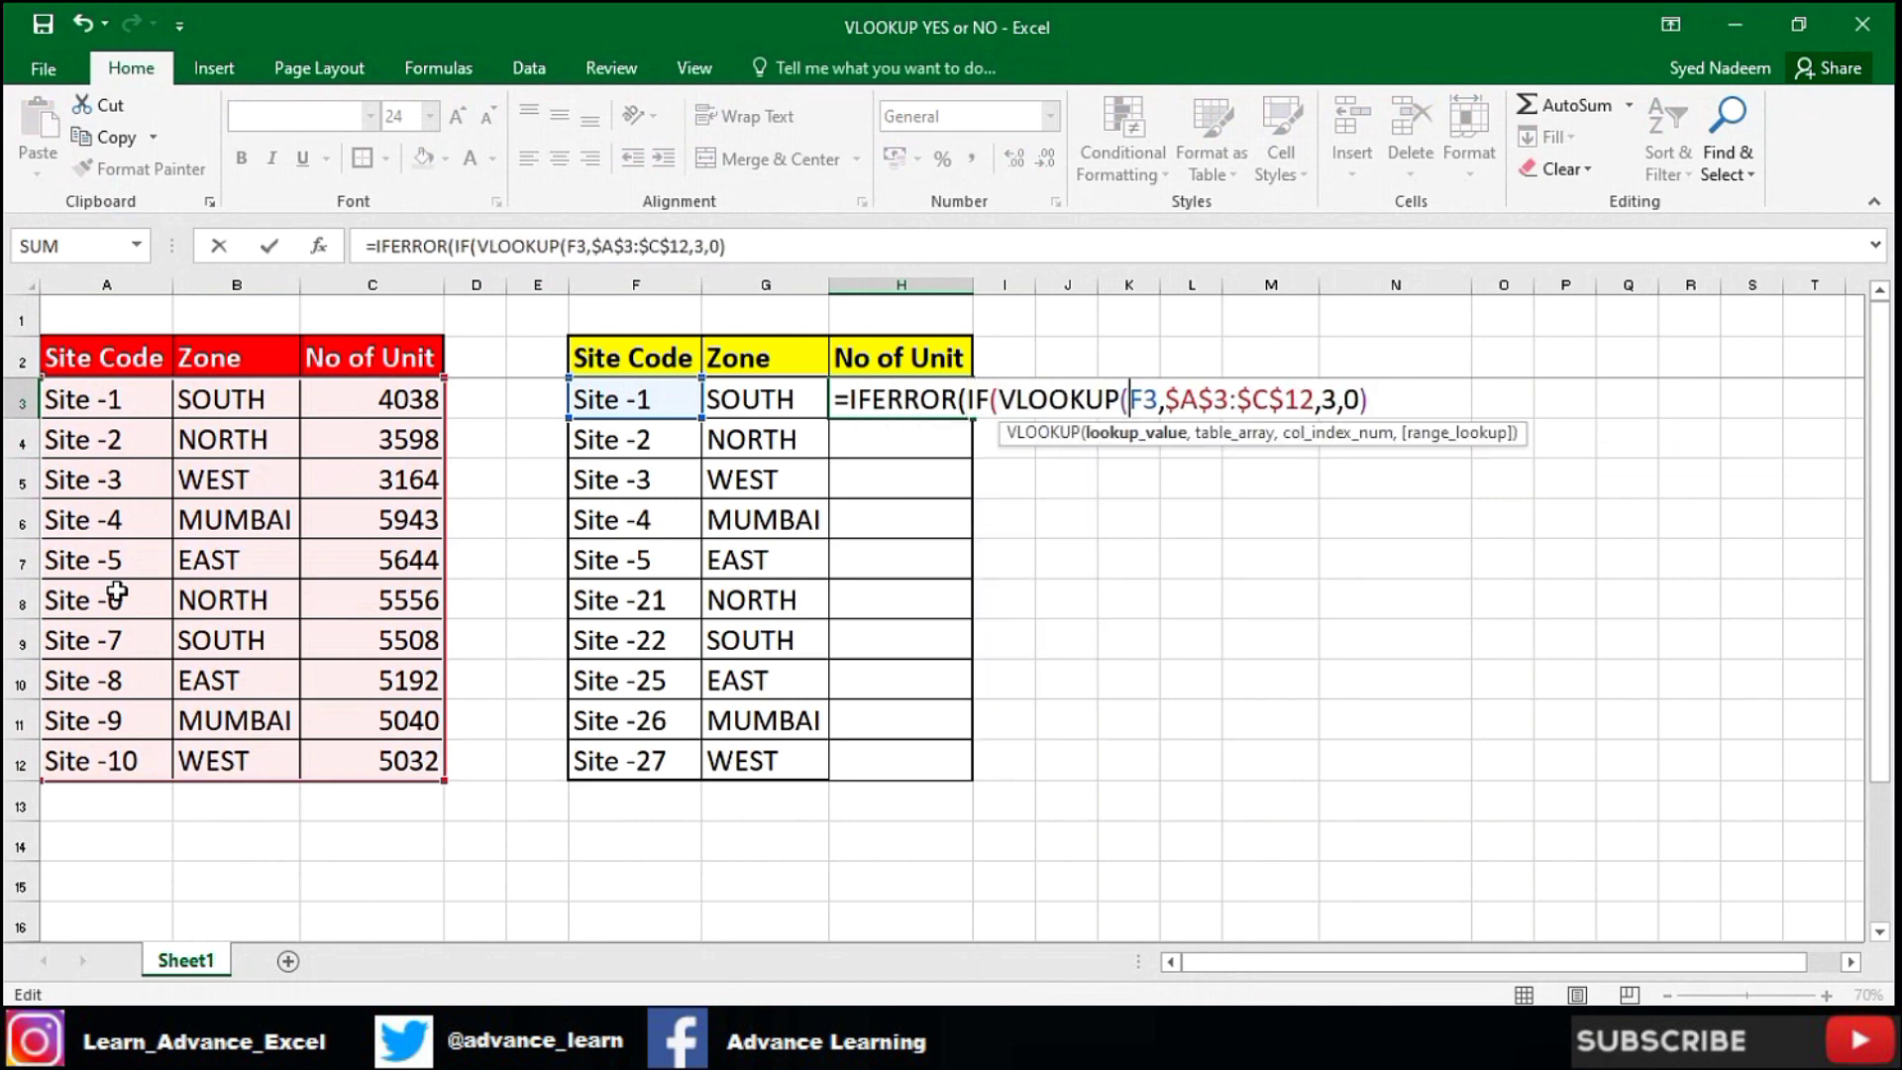
- Complete the H3 formula with "YES" if true, ",""NO" if false, and "NO" as the IFERROR fallback
{"action": "key", "text": "End"}
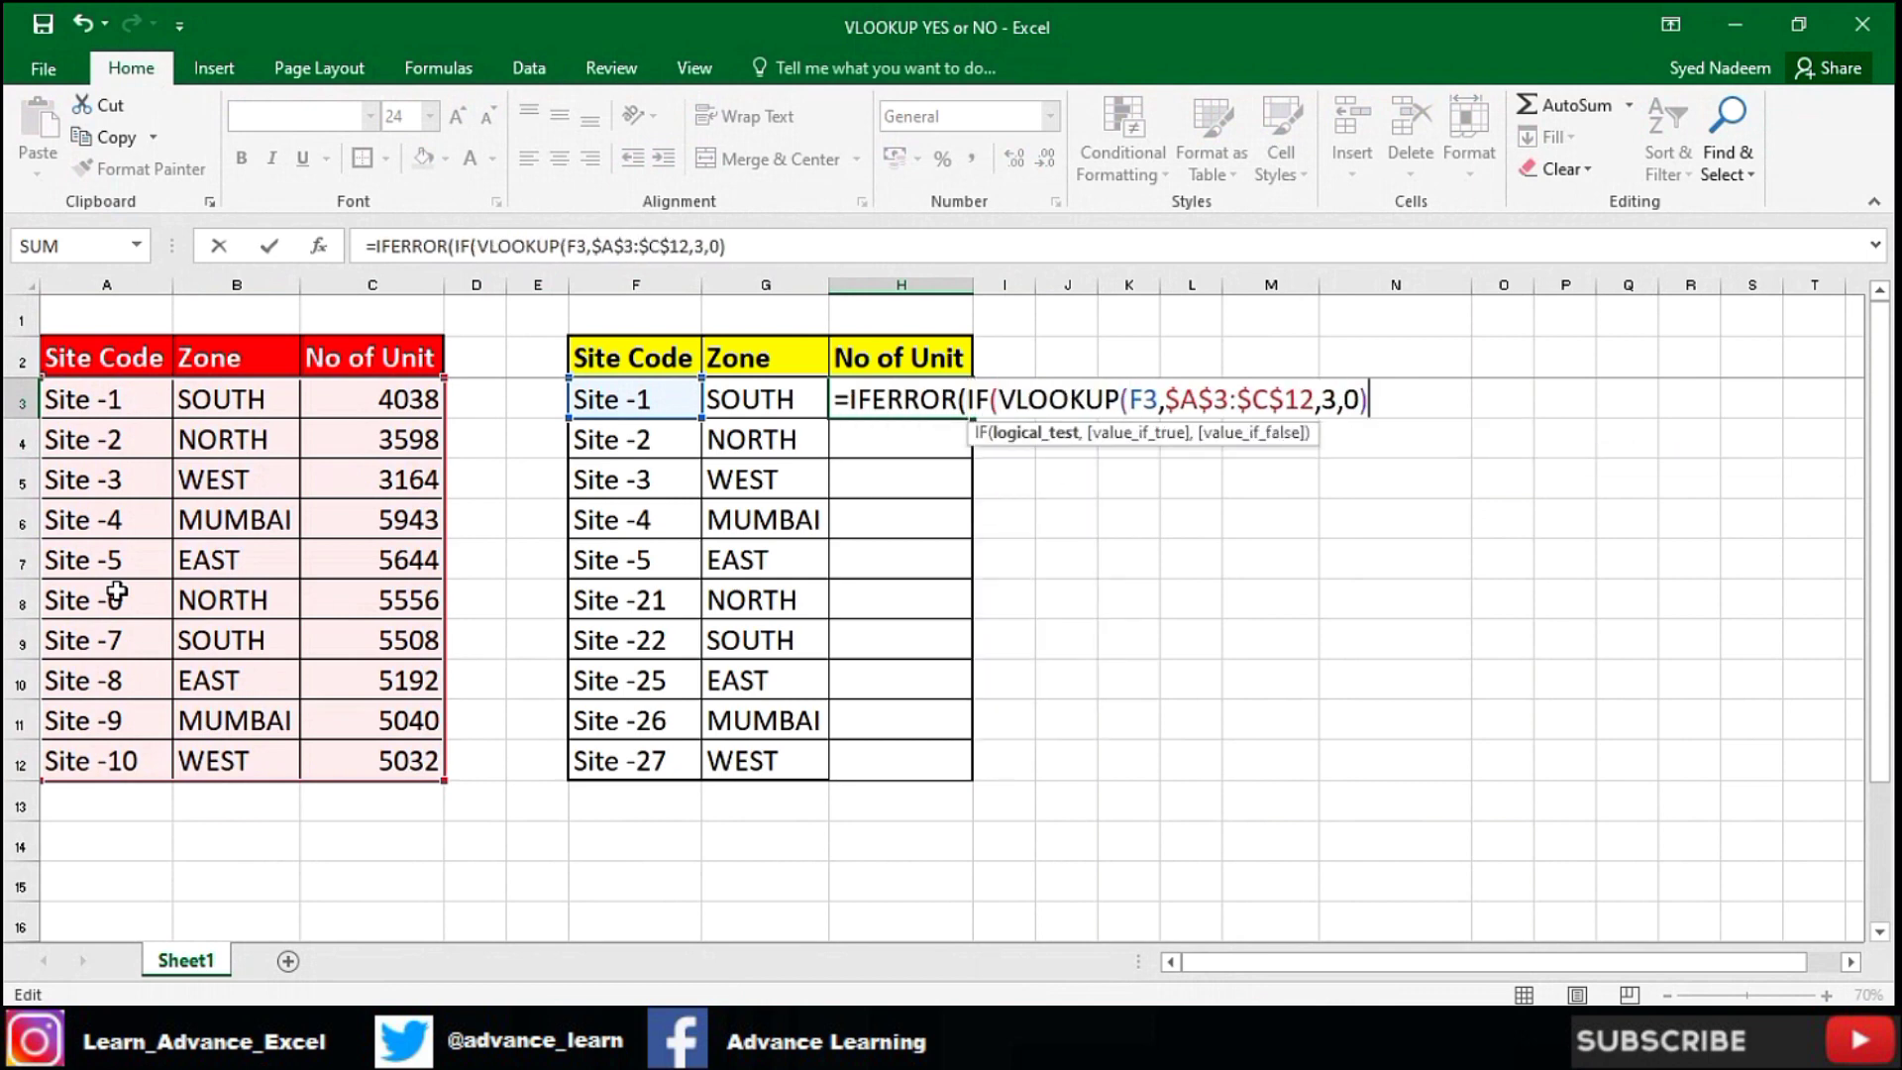
{"action": "type", "text": ","}
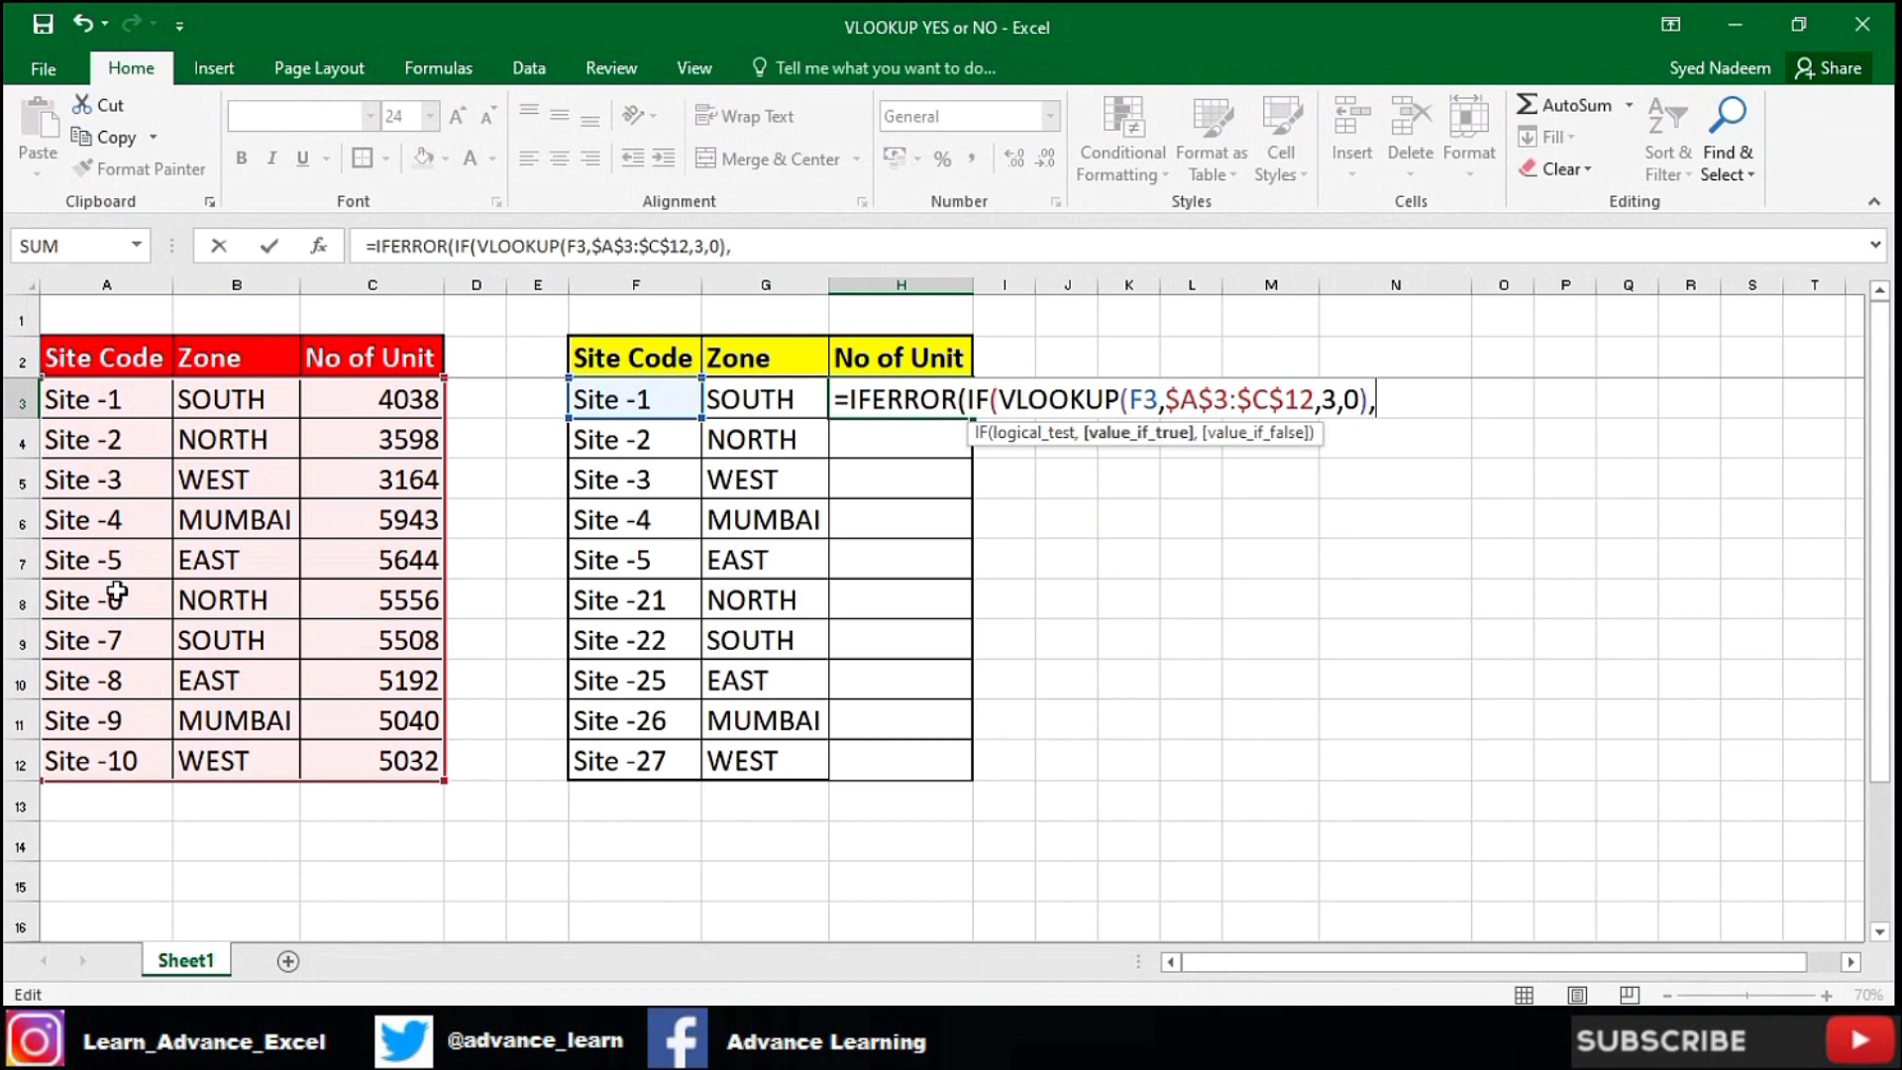
{"action": "type", "text": "\"YES\",\""}
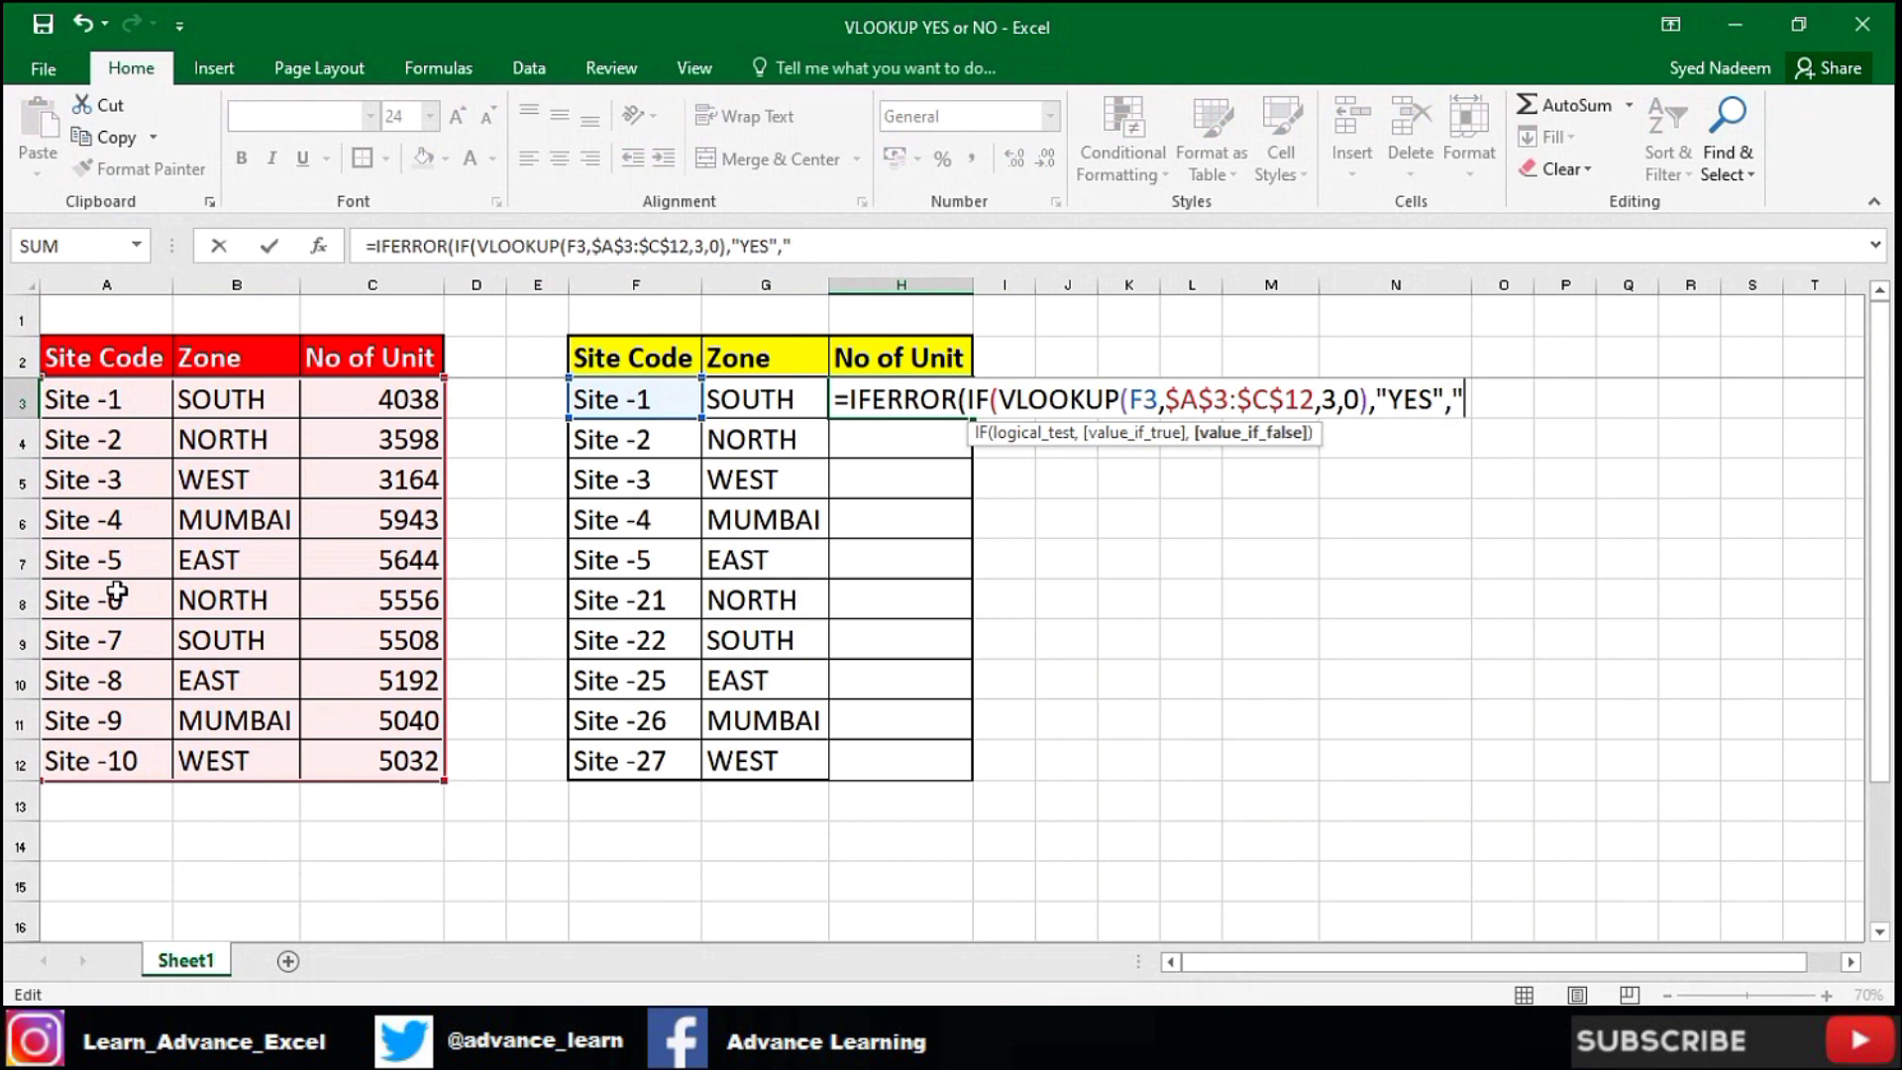
{"action": "type", "text": ",\"\"NO"}
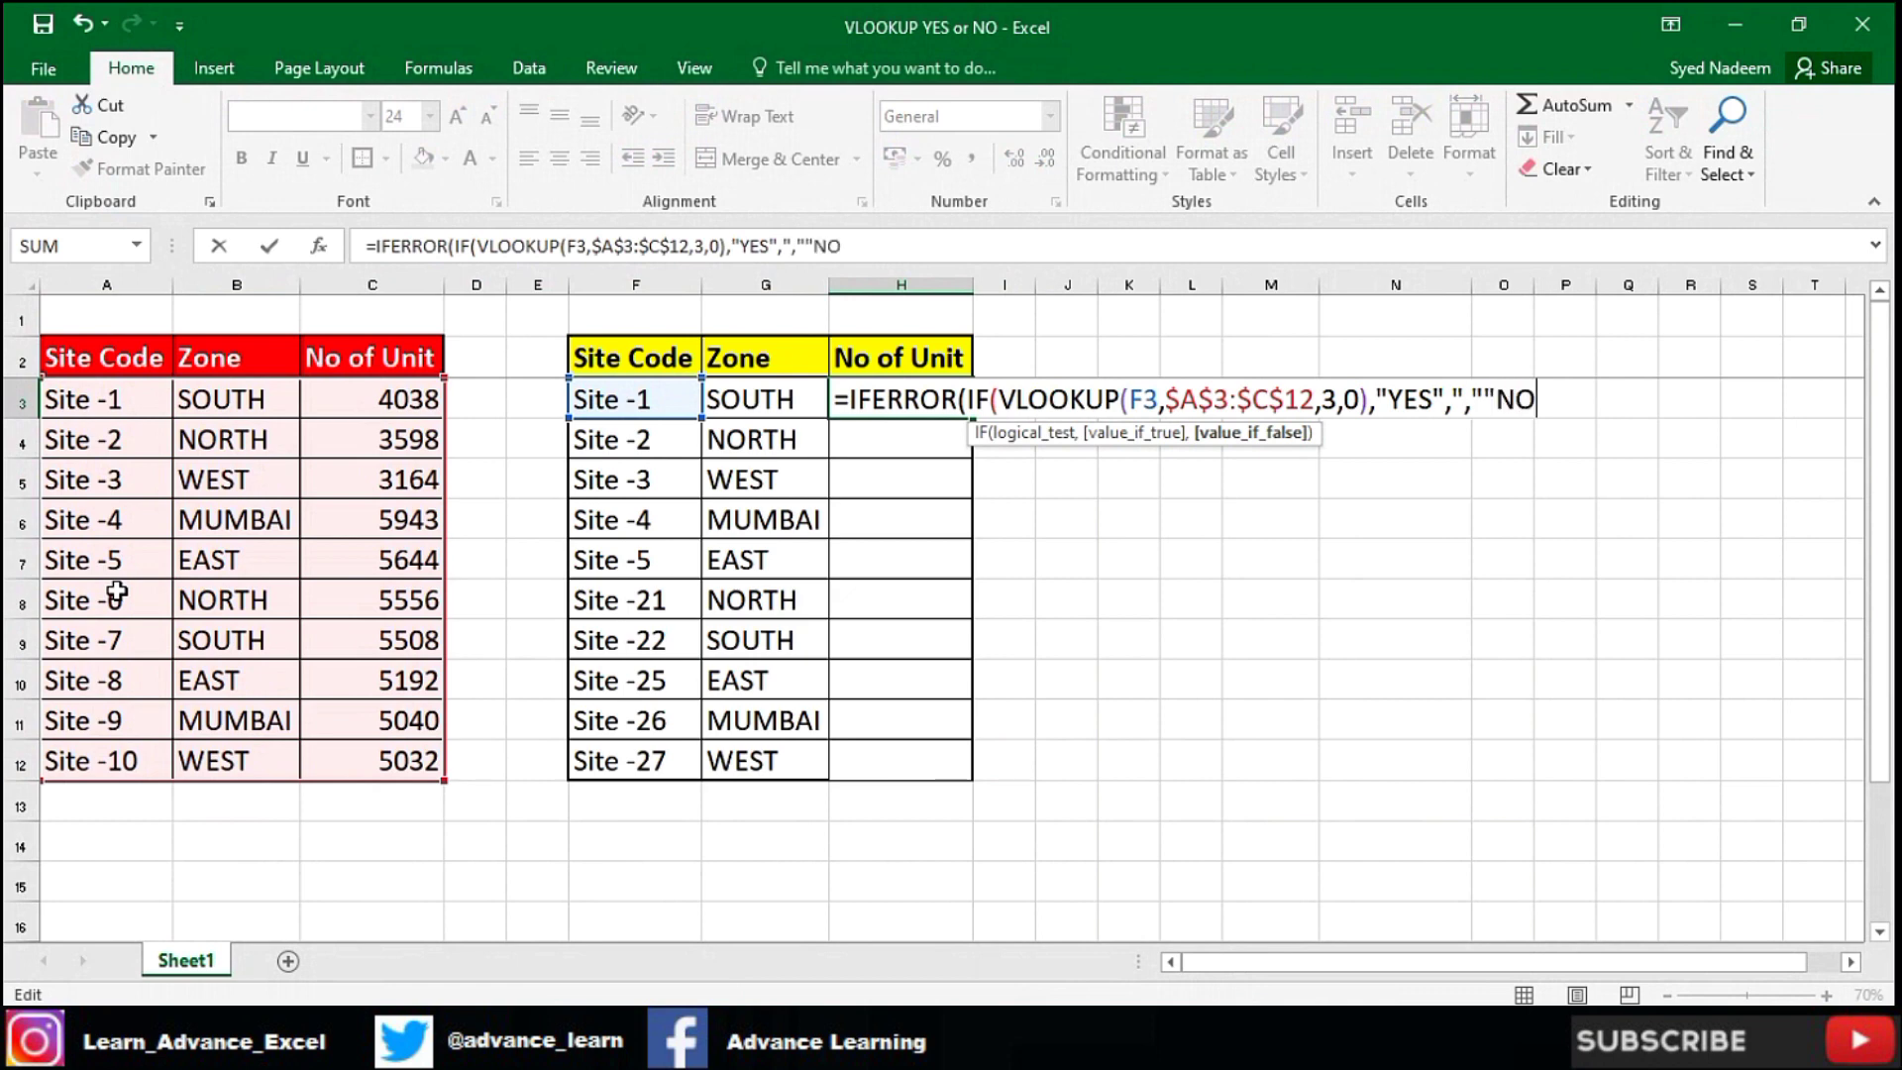
{"action": "type", "text": "\"),"}
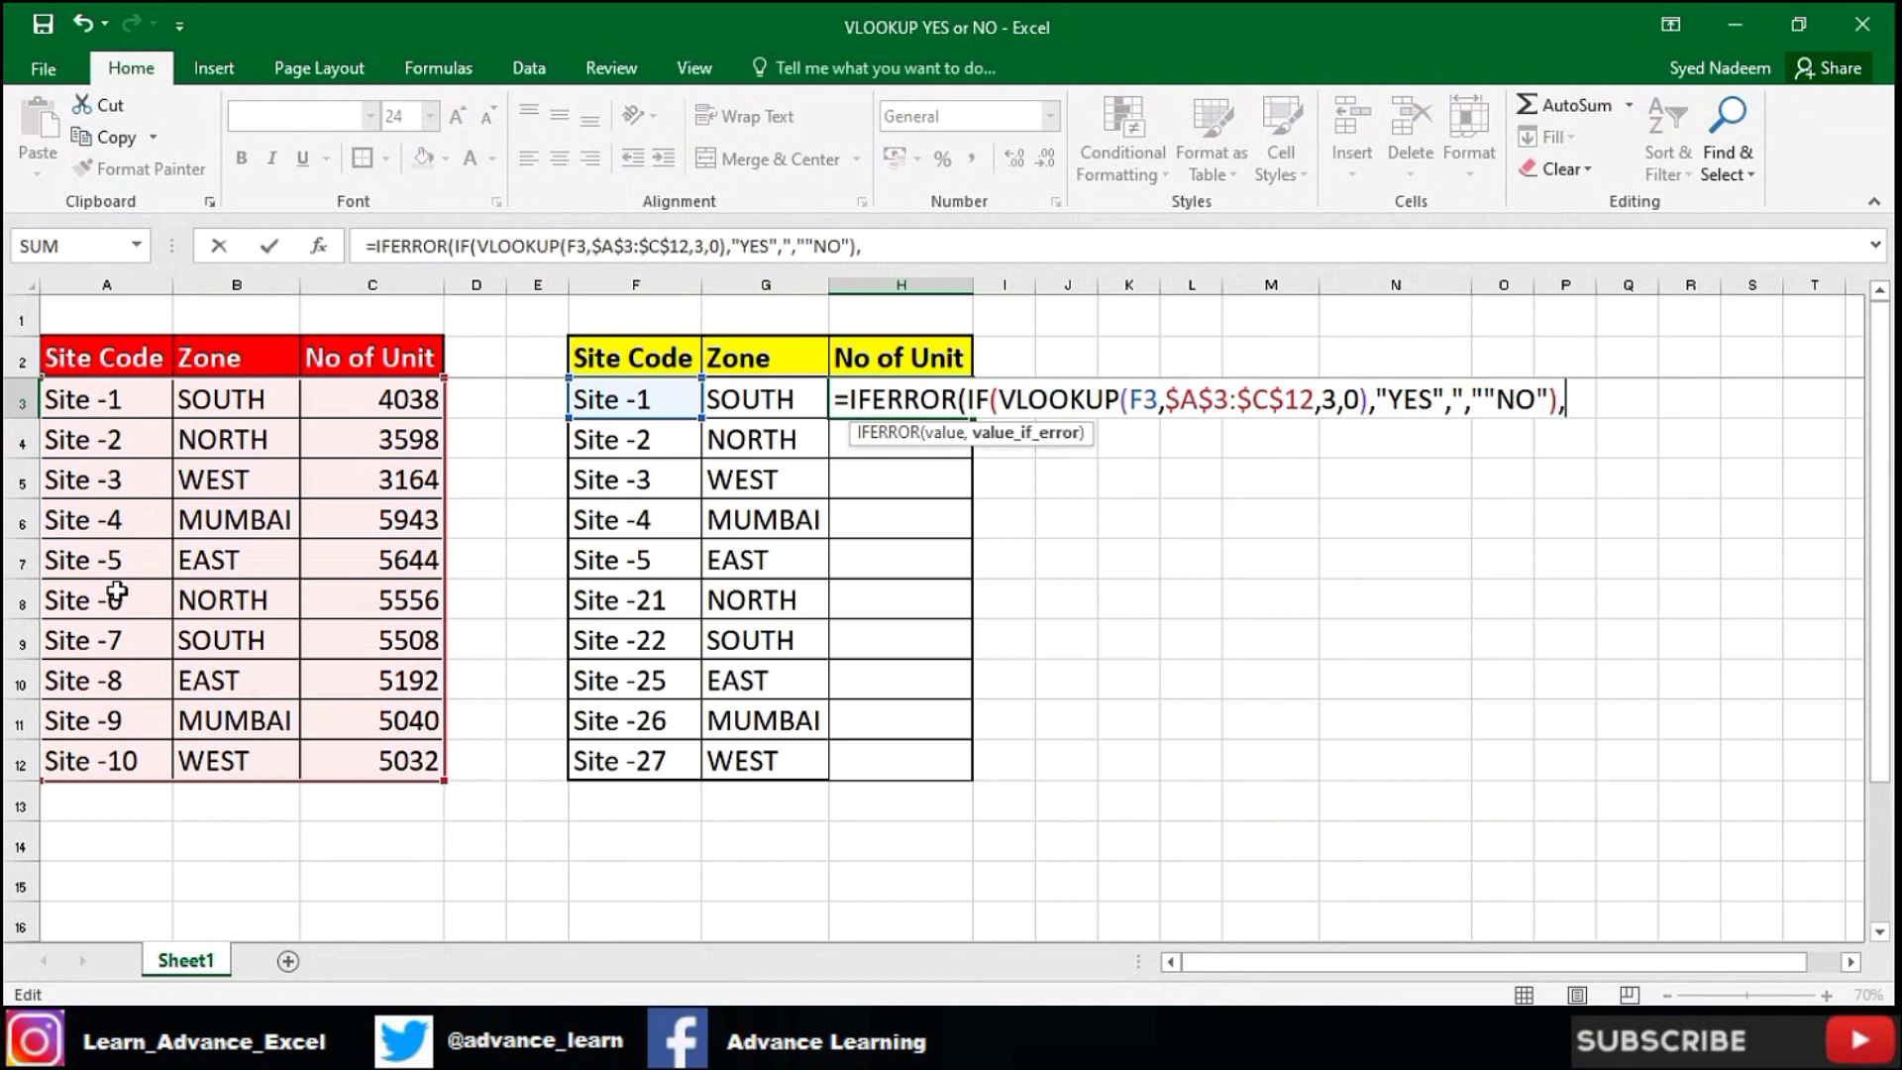
{"action": "type", "text": "\"NO\")"}
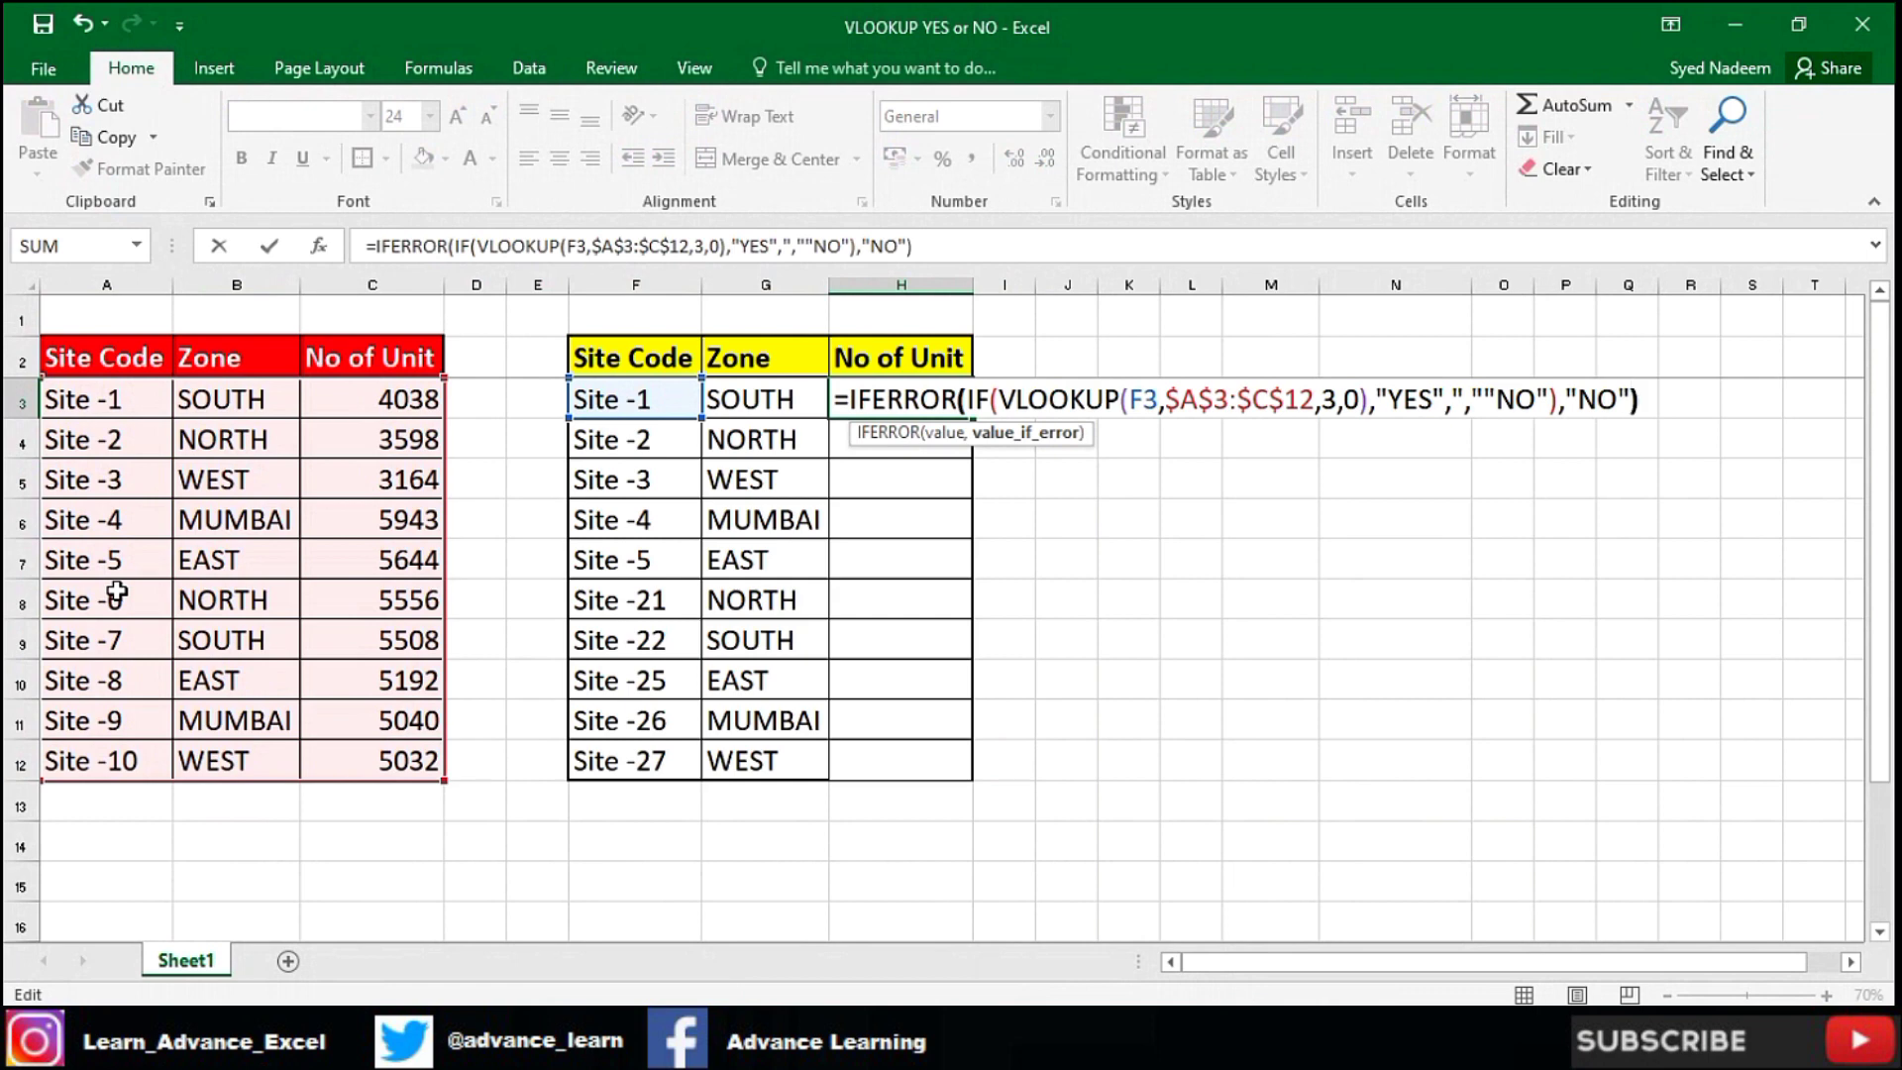
{"action": "key", "text": "ctrl+Return"}
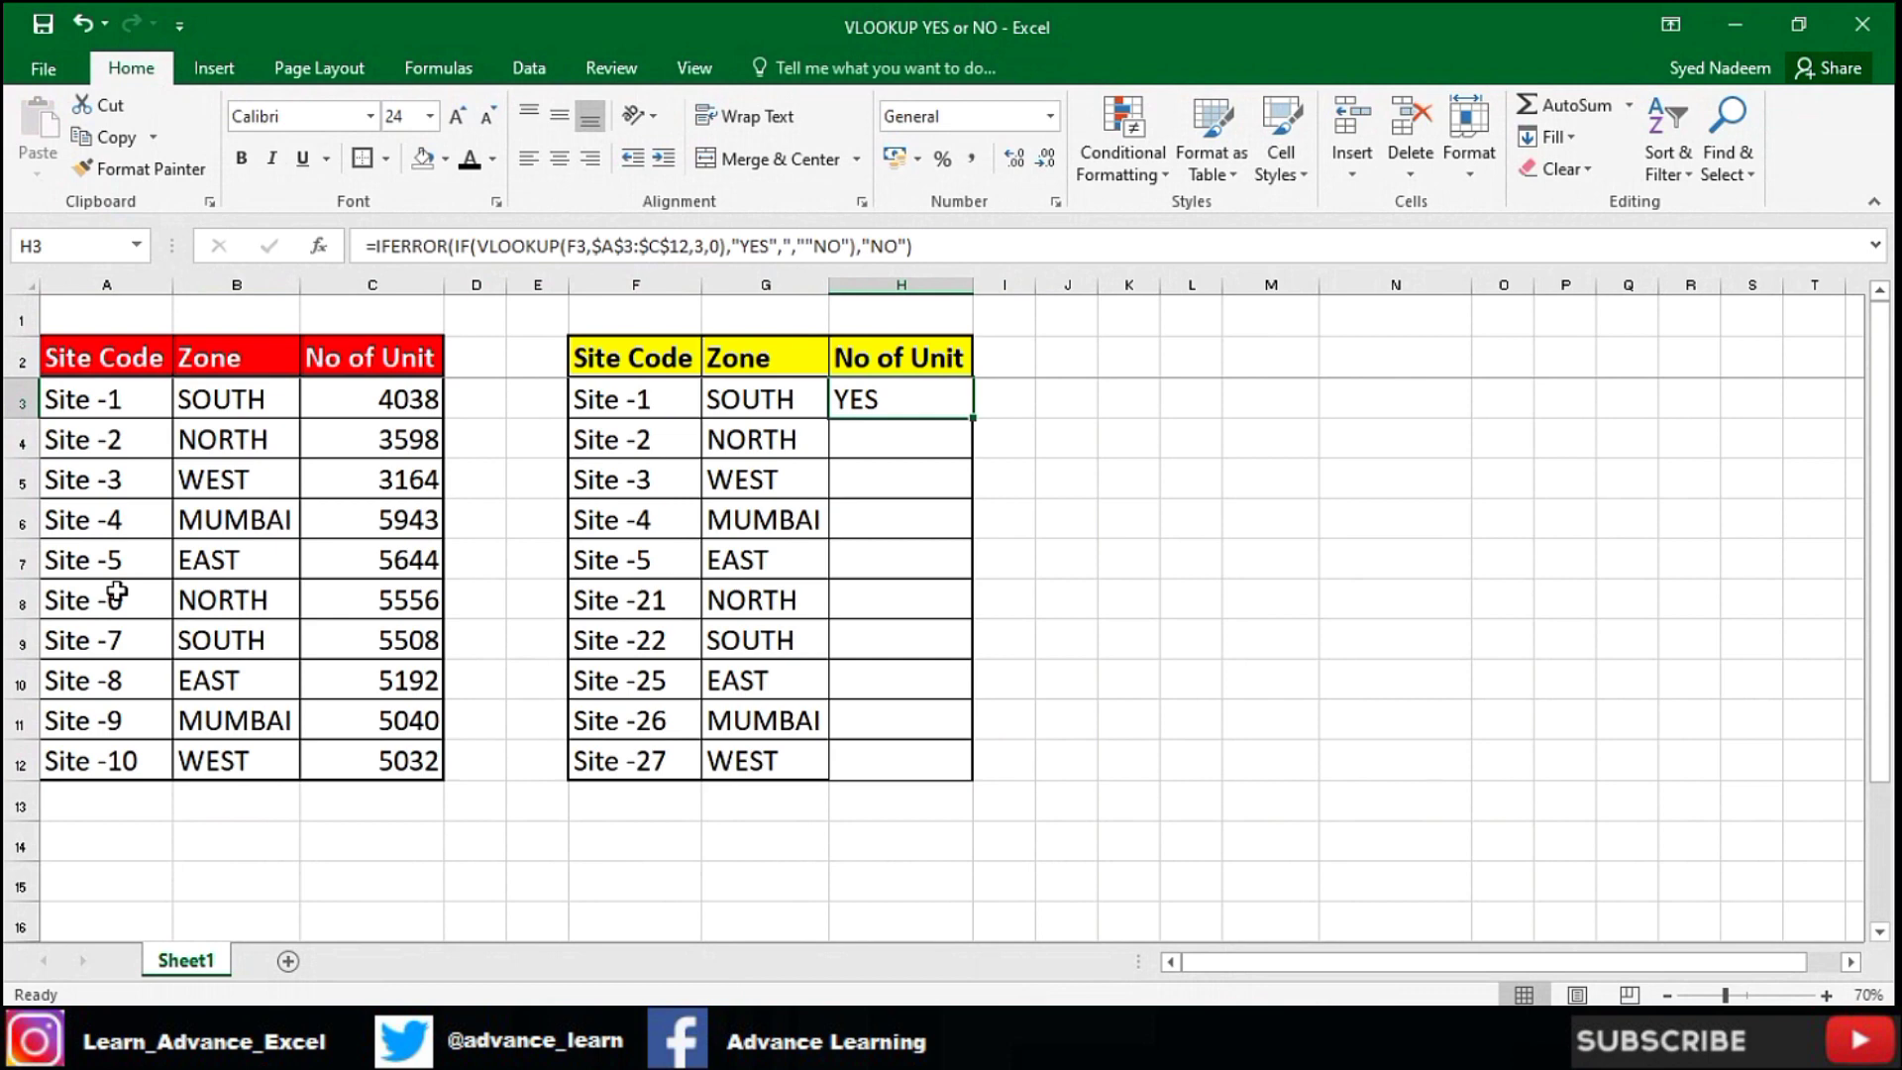
- Try to copy the H3 formula into H3:H12 by pasting formulas only, and undo the paste
{"action": "key", "text": "ctrl+c"}
{"action": "key", "text": "Left"}
{"action": "key", "text": "ctrl+Down"}
{"action": "key", "text": "Right"}
{"action": "key", "text": "ctrl+shift+Up"}
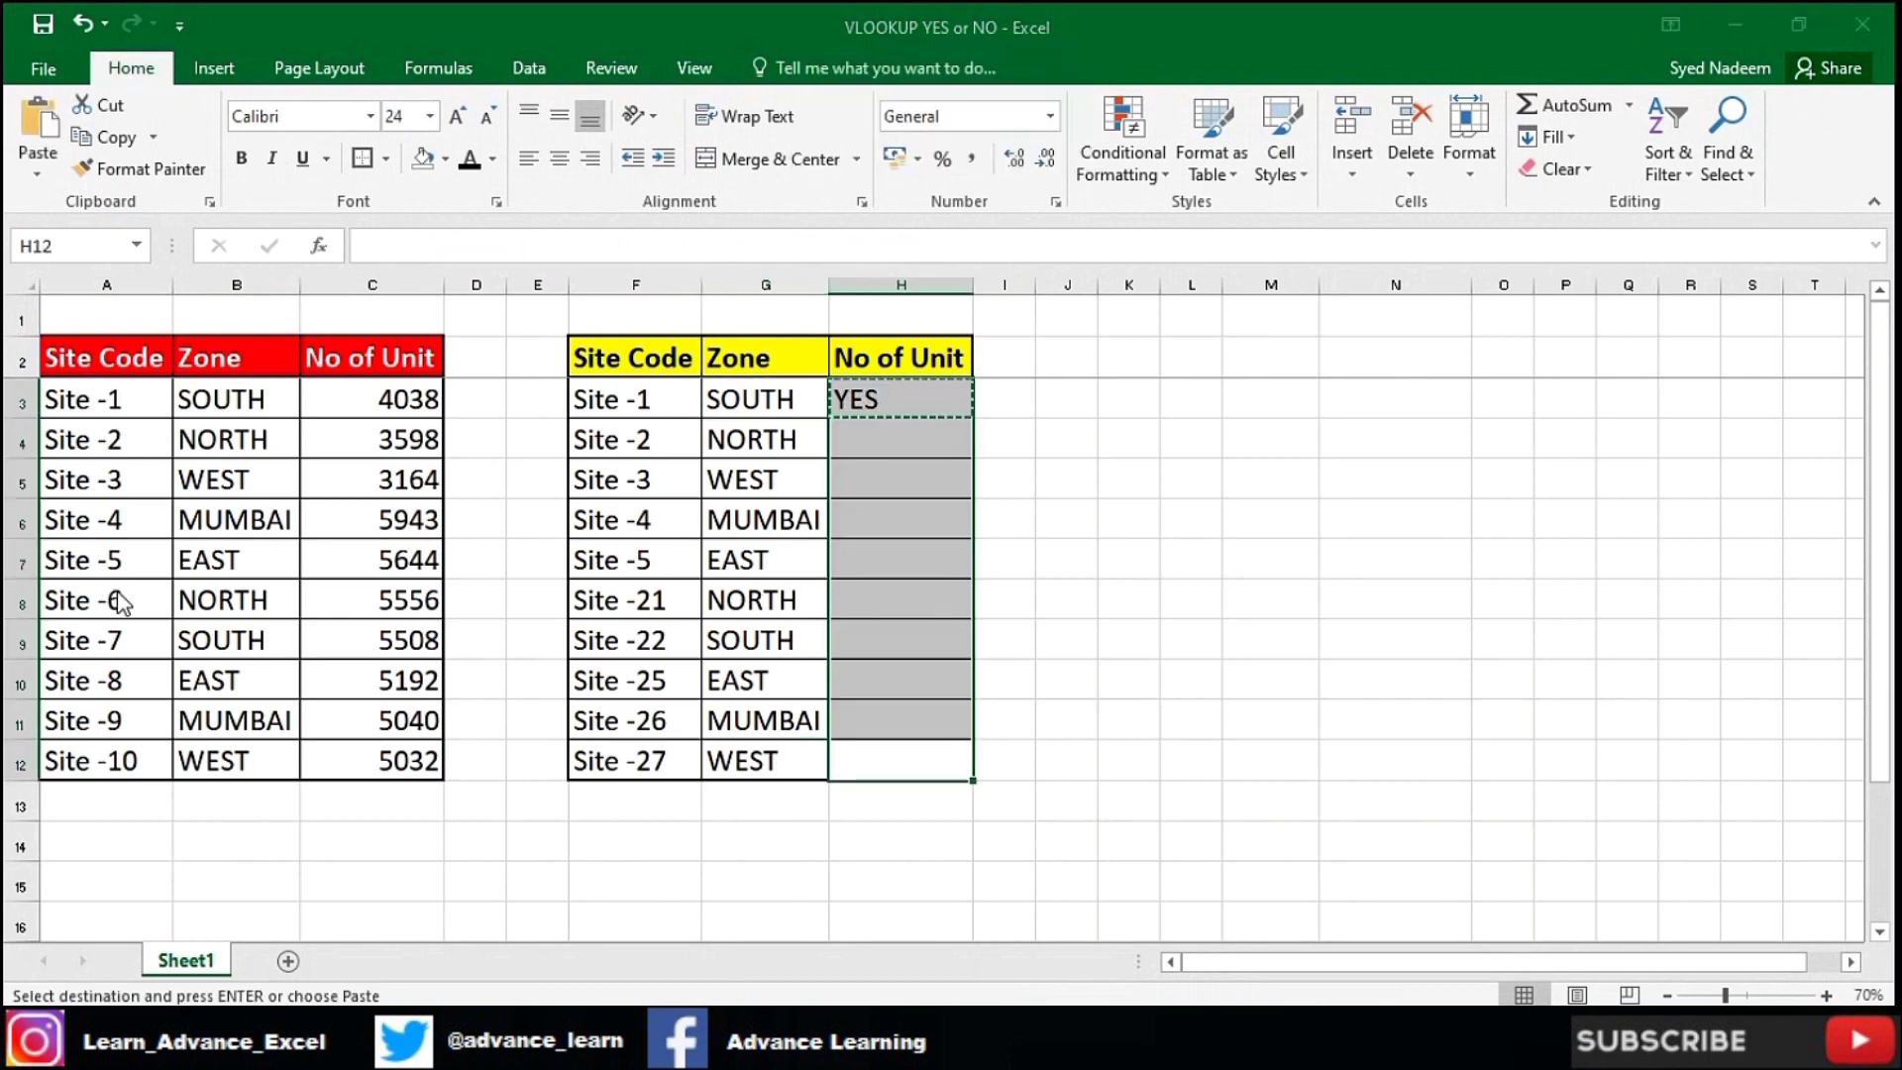
{"action": "key", "text": "ctrl+alt+v"}
{"action": "key", "text": "f"}
{"action": "key", "text": "Return"}
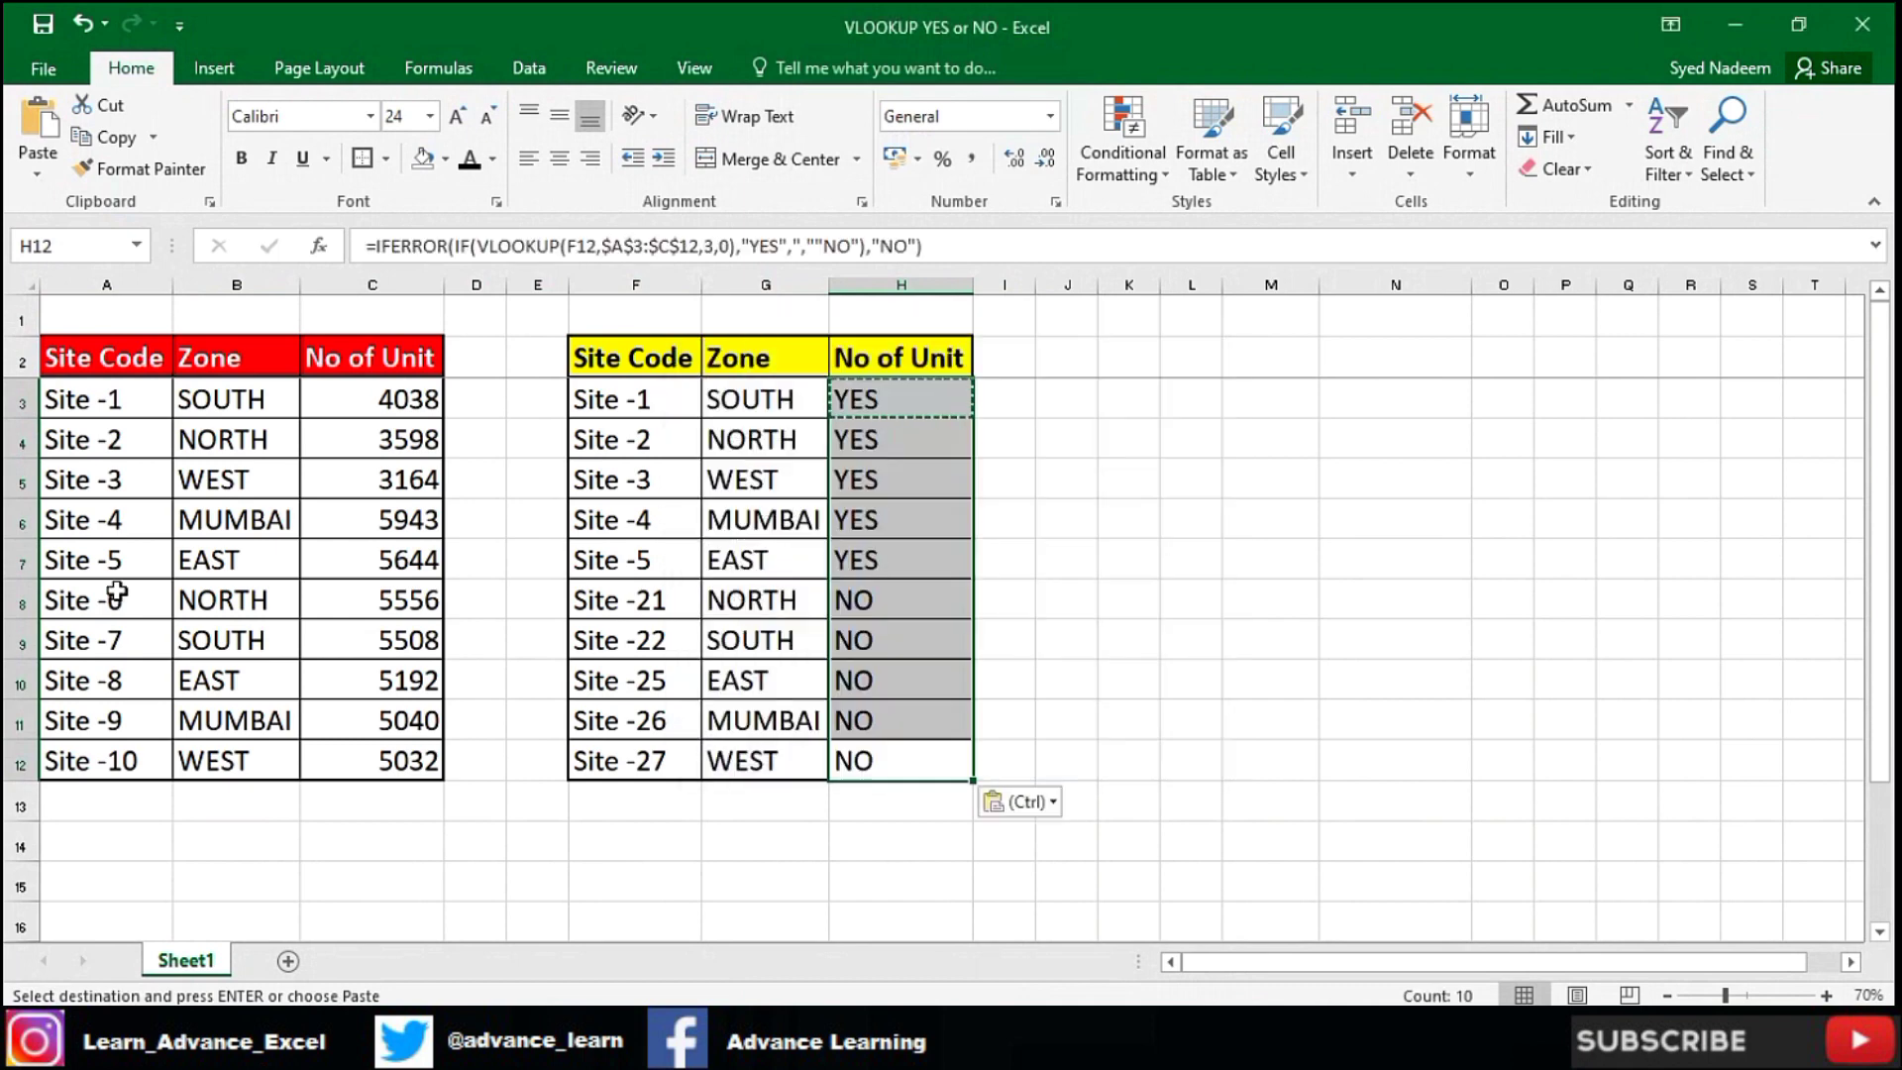
{"action": "key", "text": "ctrl+z"}
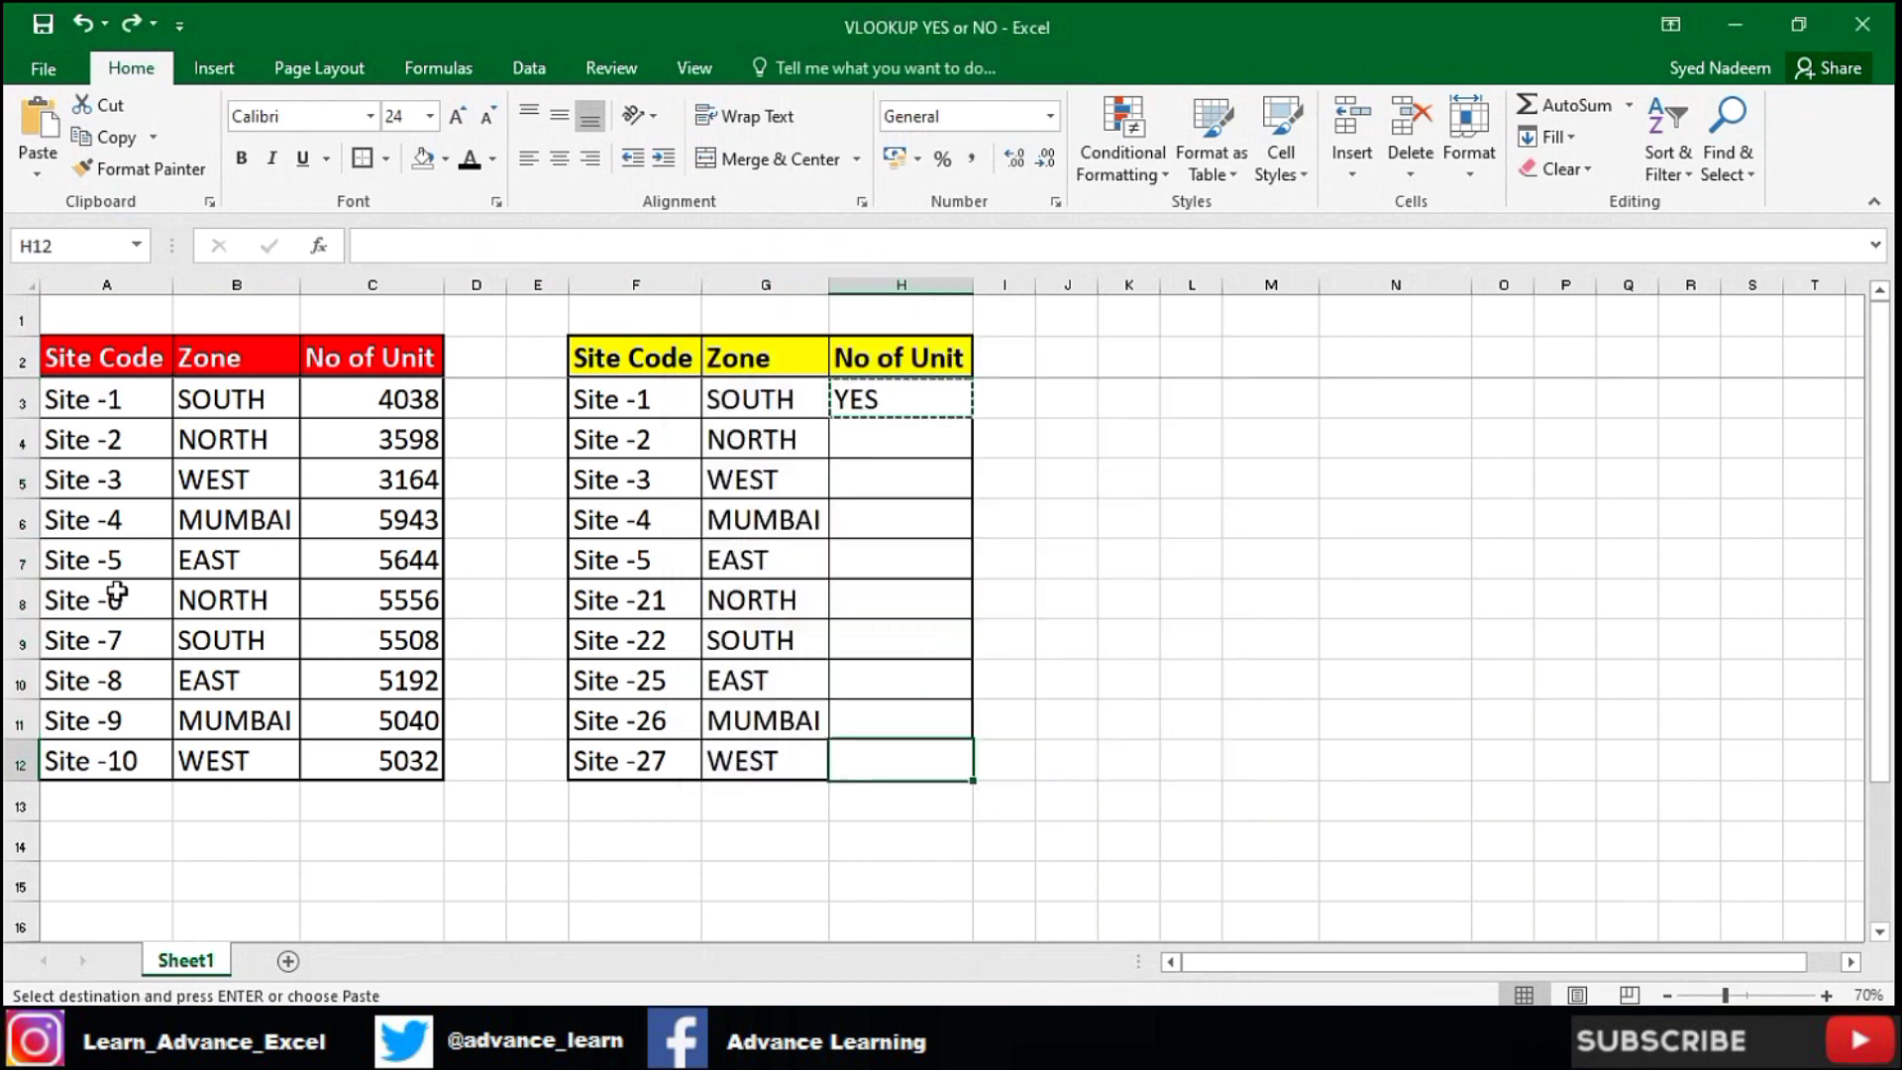
- Fill the H3 formula down through H12 and check the results for Site -21 and Site -5
{"action": "key", "text": "ctrl+Up"}
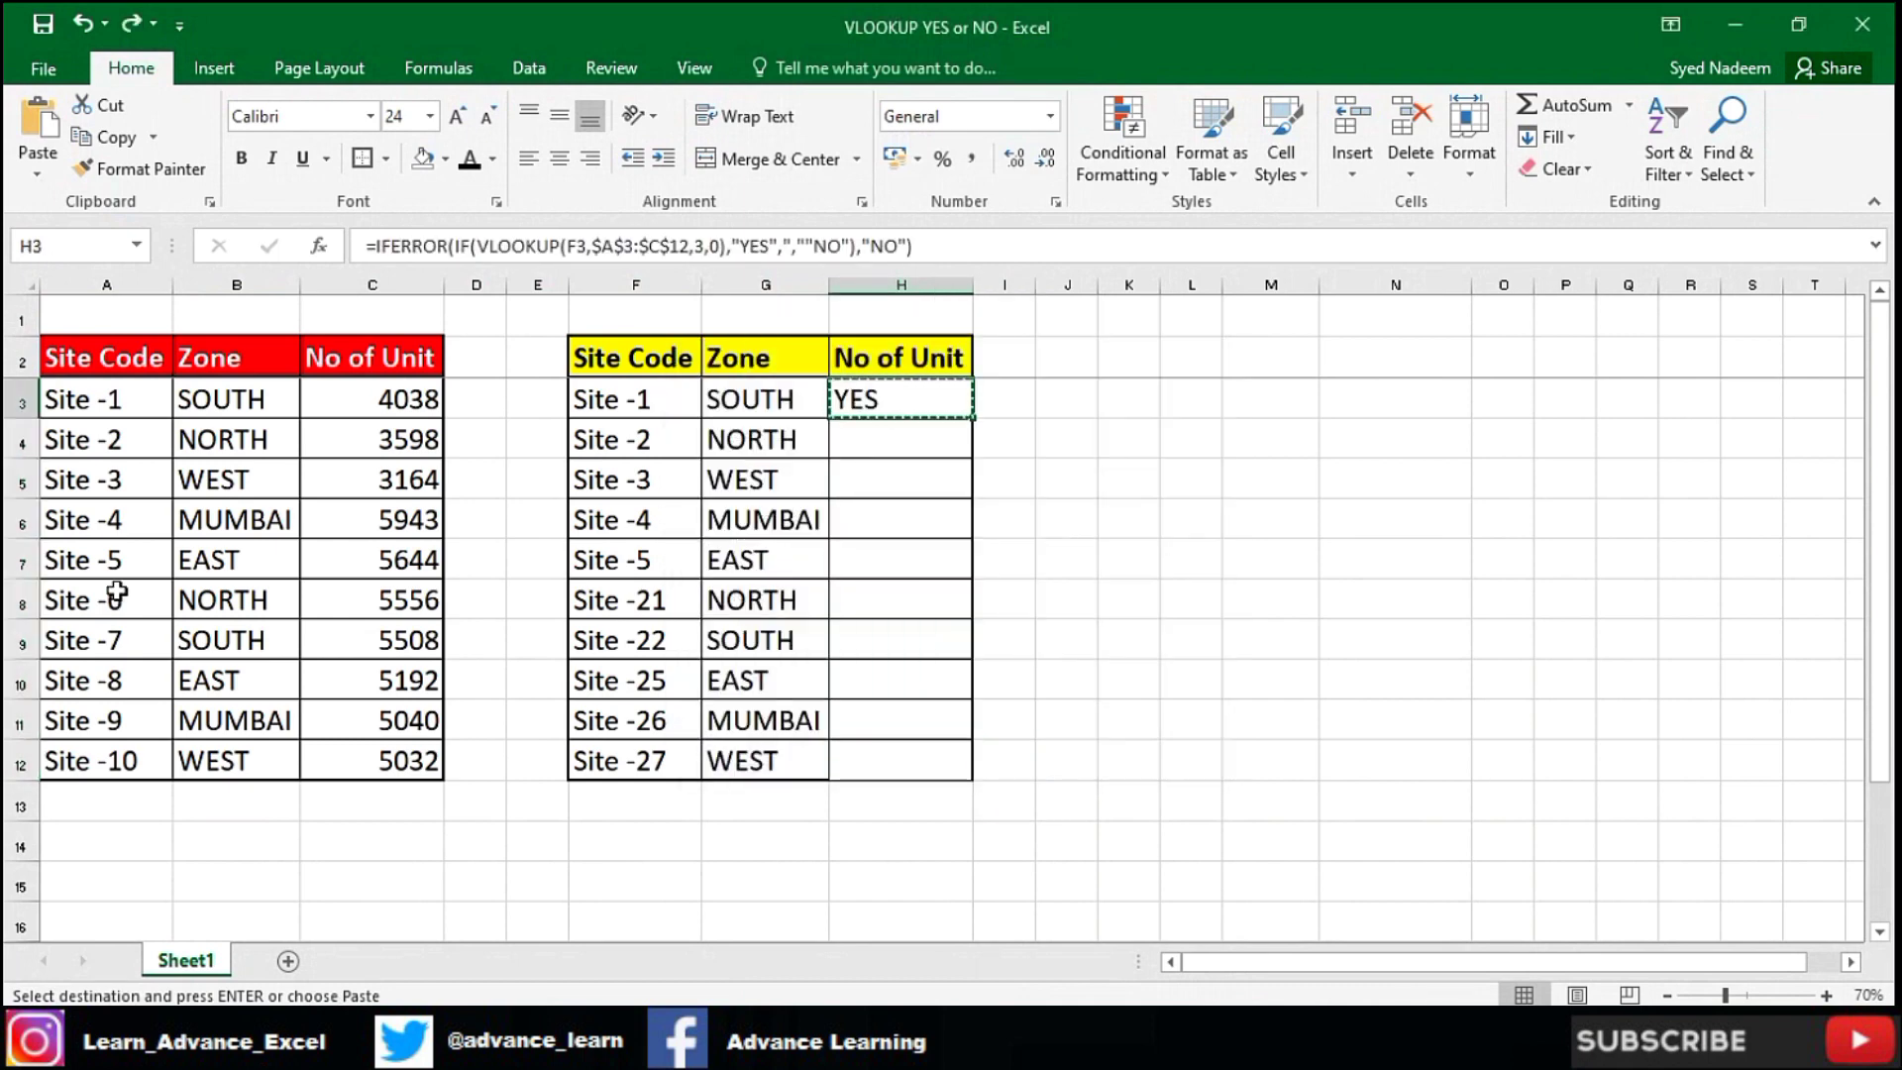
{"action": "double_click", "coordinate": [974, 417]}
{"action": "left_click", "coordinate": [870, 587]}
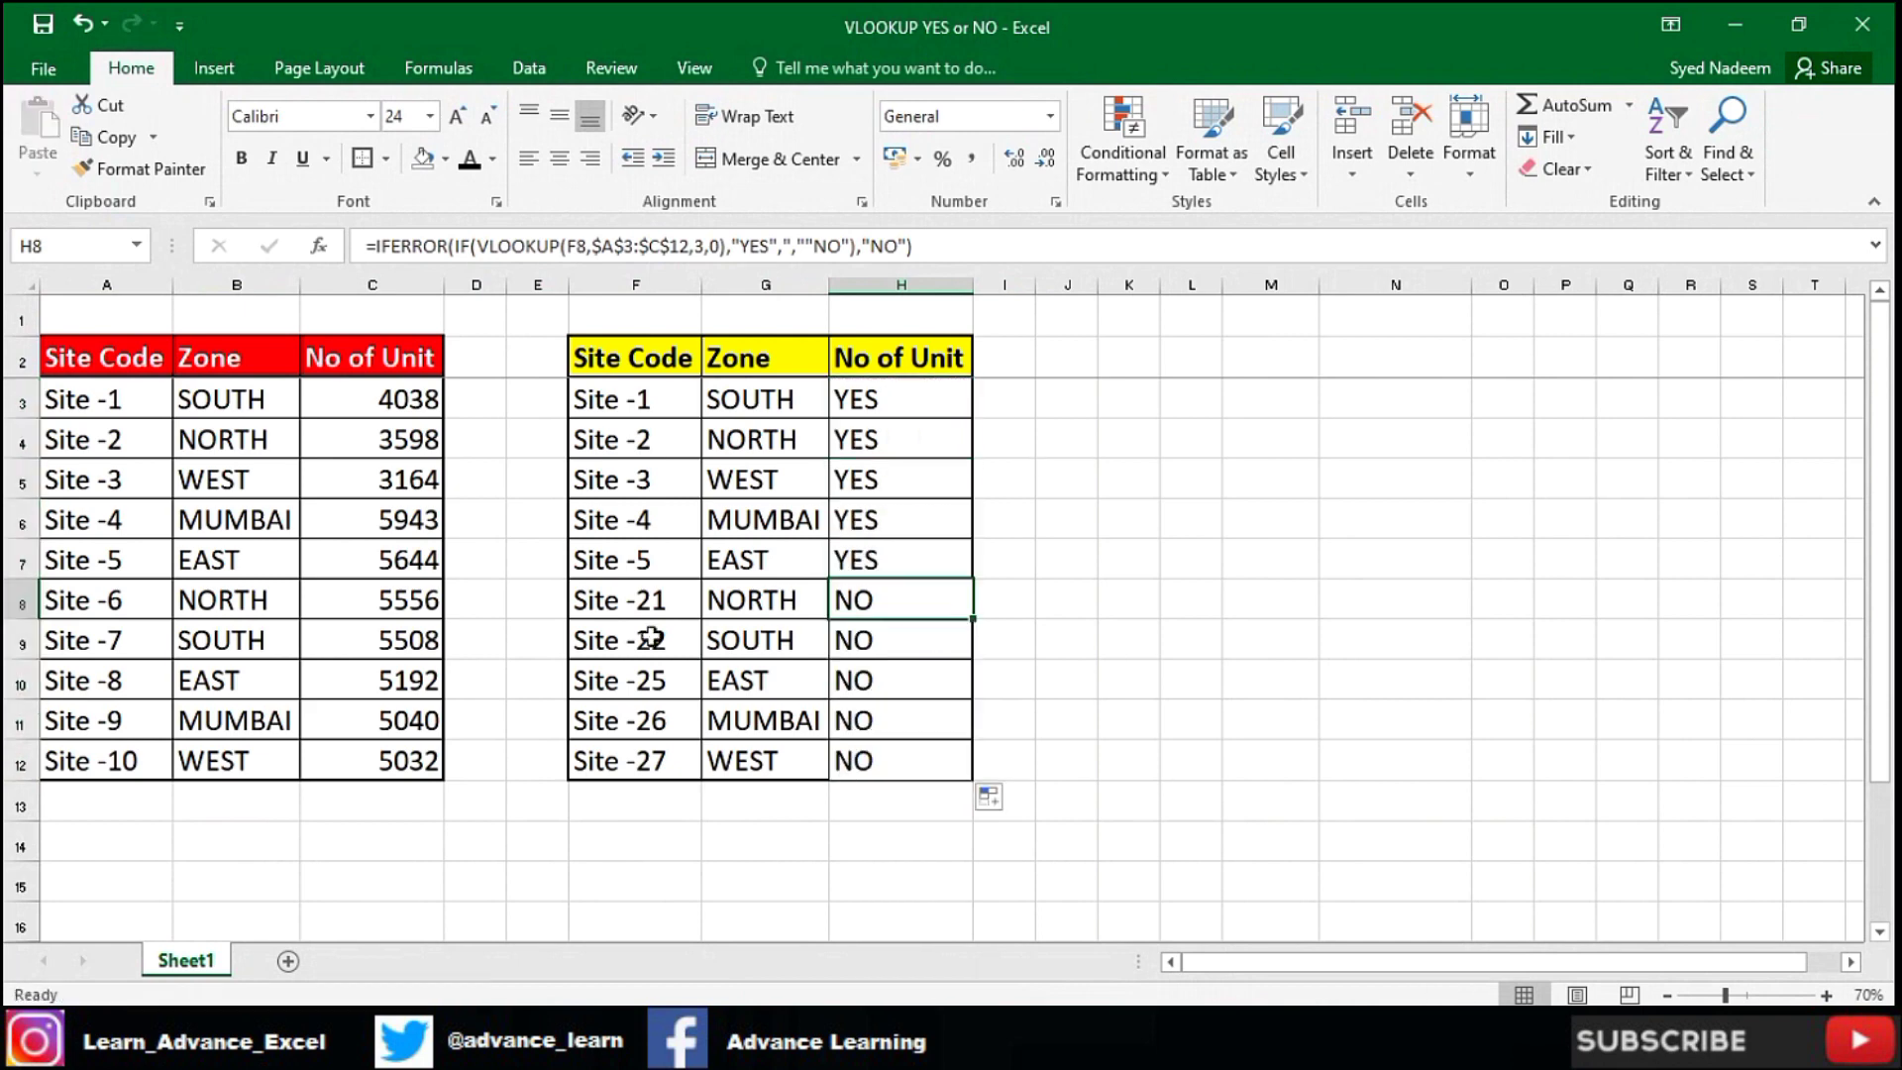
{"action": "left_click", "coordinate": [91, 600]}
{"action": "left_click", "coordinate": [892, 546]}
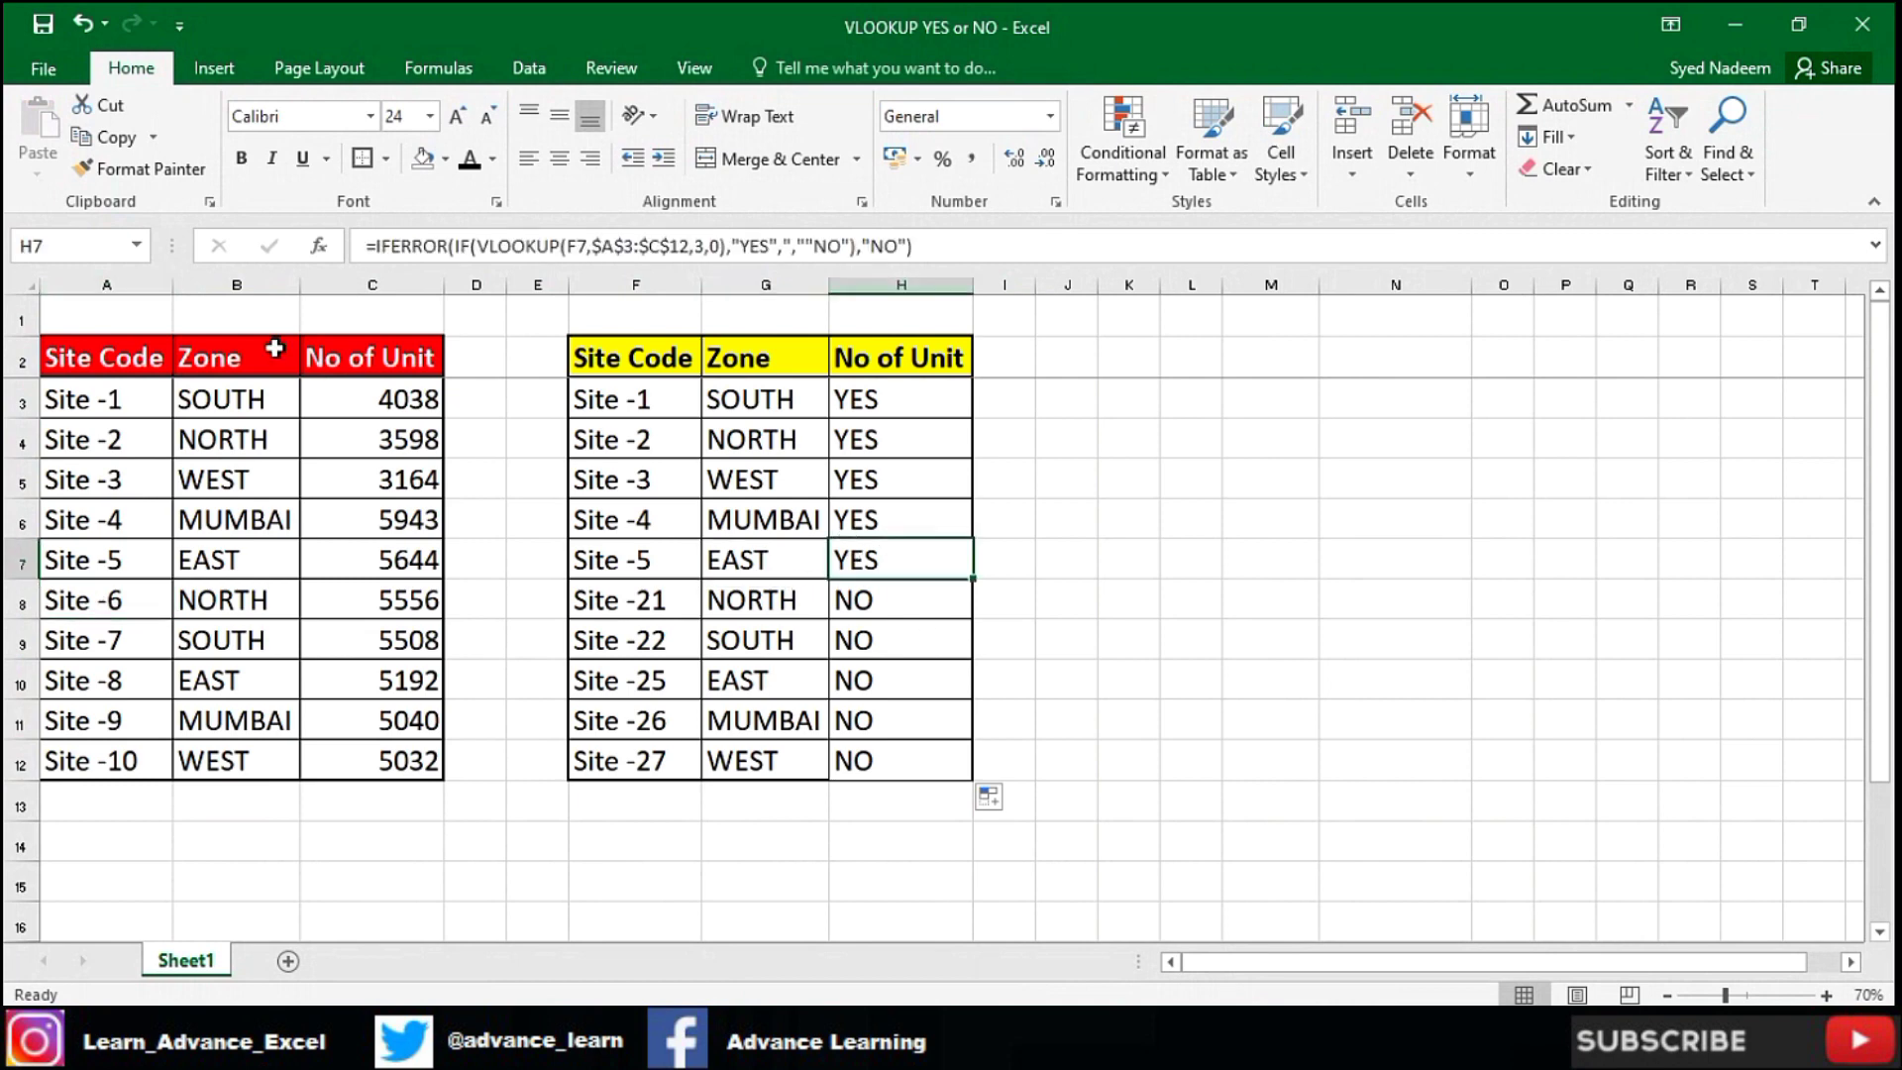